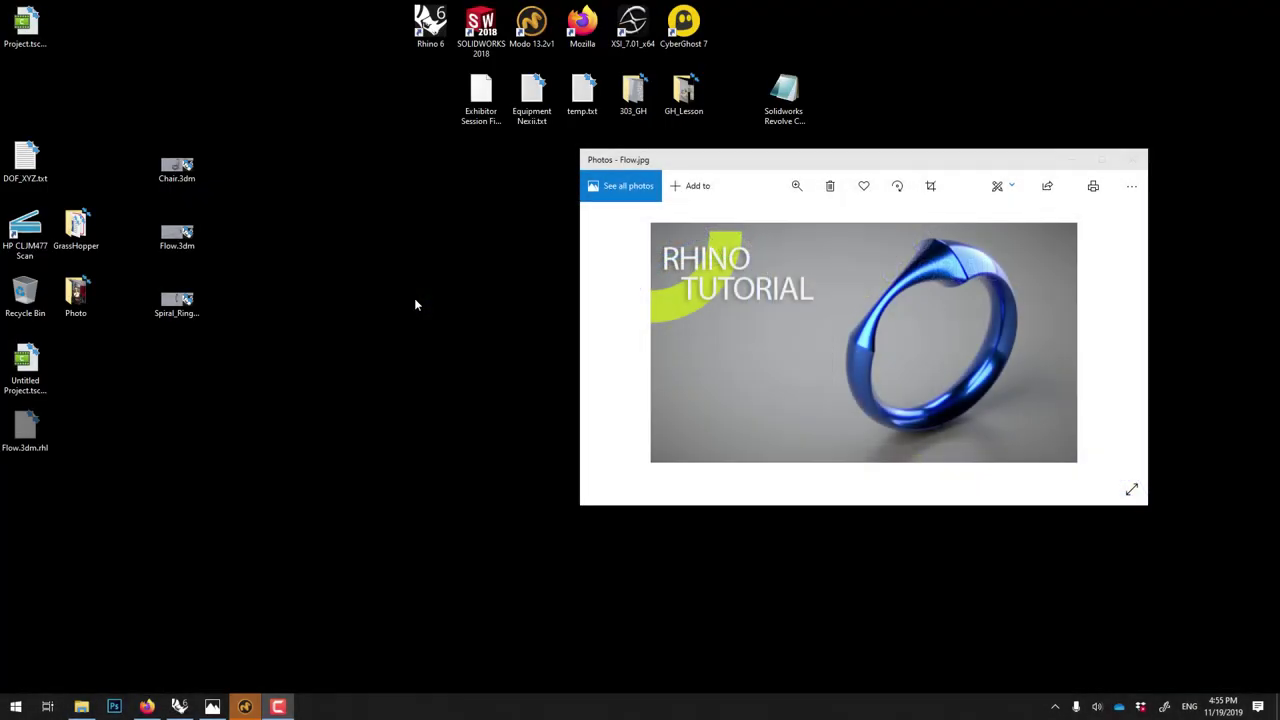
Reposition and enlarge the Flow.jpg reference photo, then close the Photos viewer.
drag(650, 160, 472, 82)
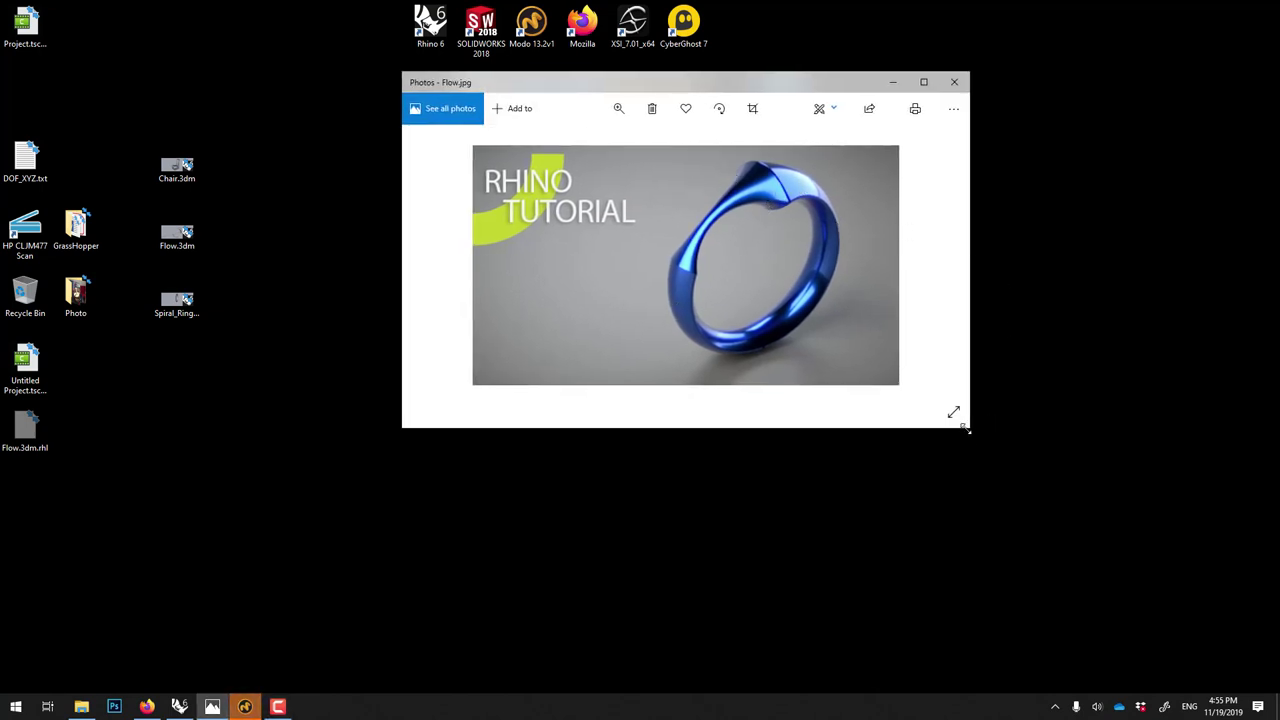
drag(966, 429, 1062, 518)
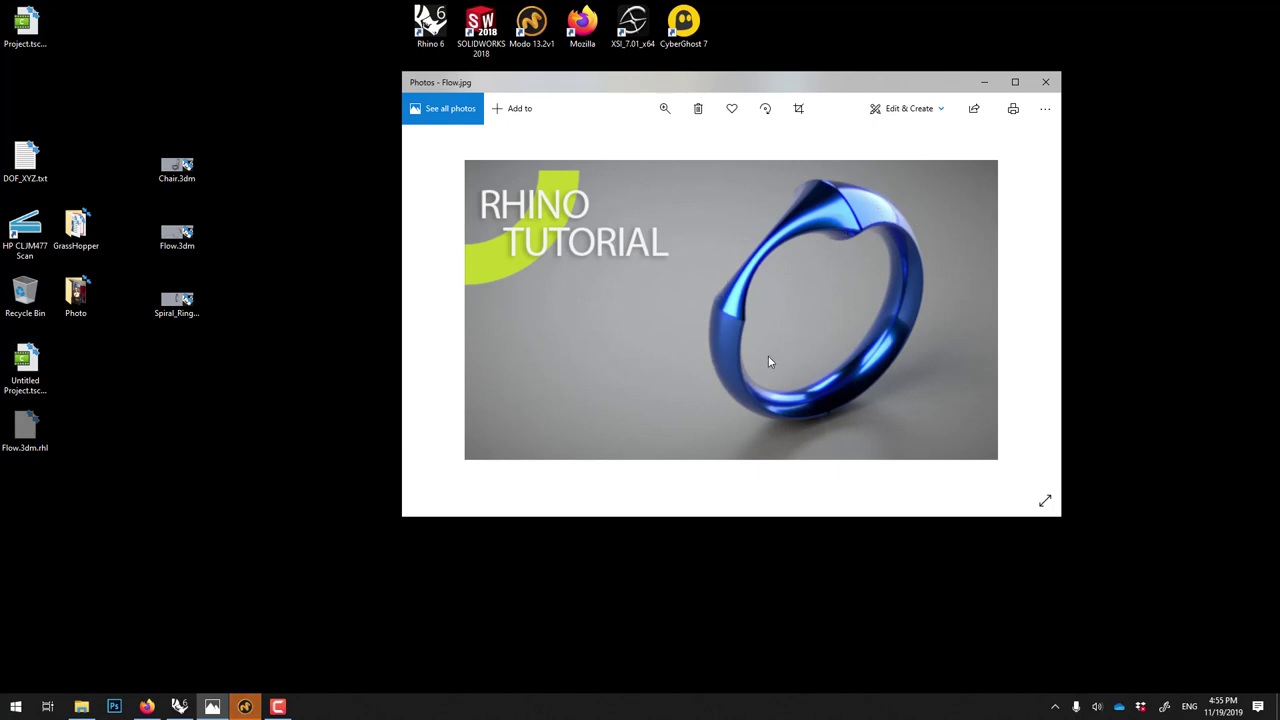
click(1050, 84)
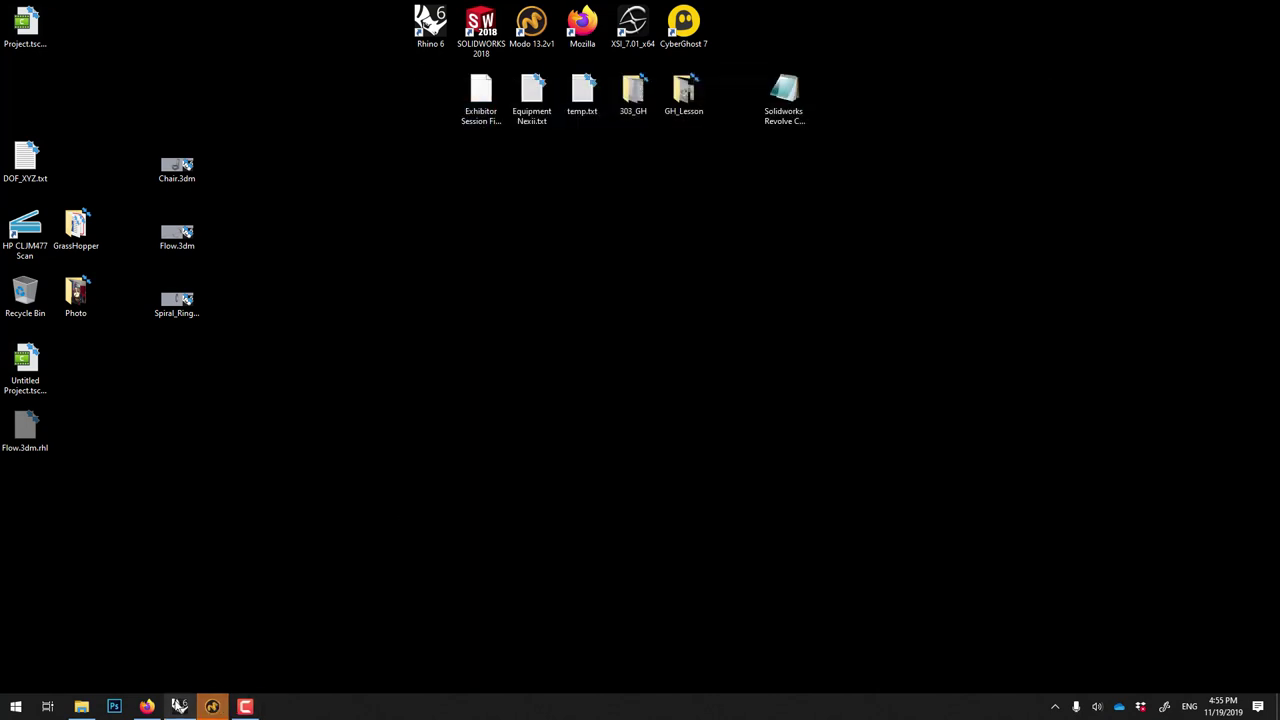
Bring the Flow.3dm model back into view and orbit the Perspective view around the ring.
click(179, 706)
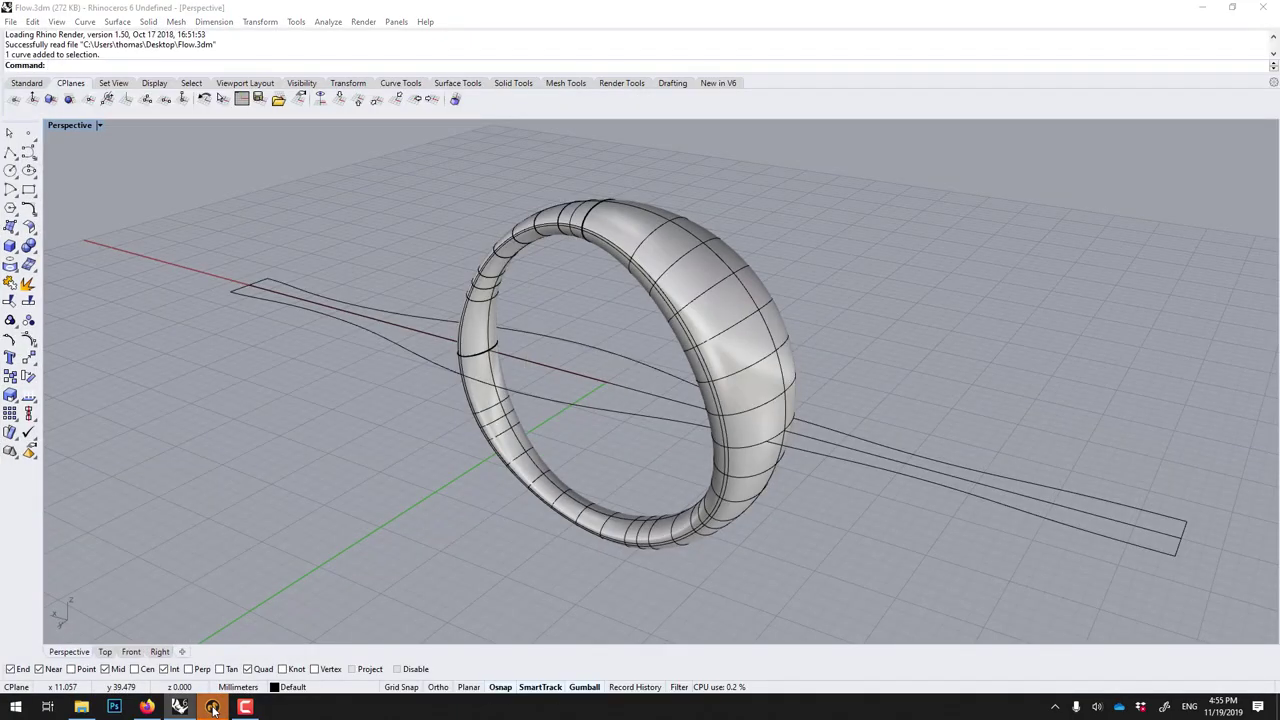
click(213, 708)
click(1202, 7)
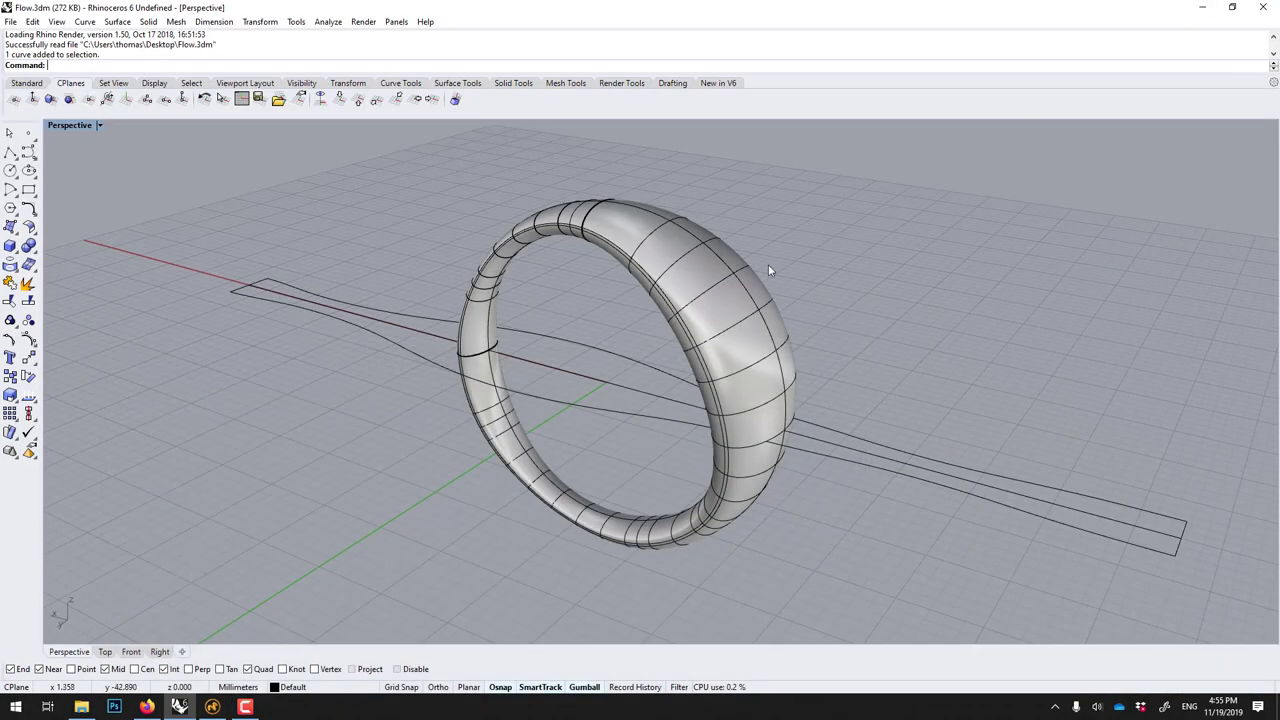
right_drag(724, 336, 830, 298)
right_drag(933, 334, 904, 300)
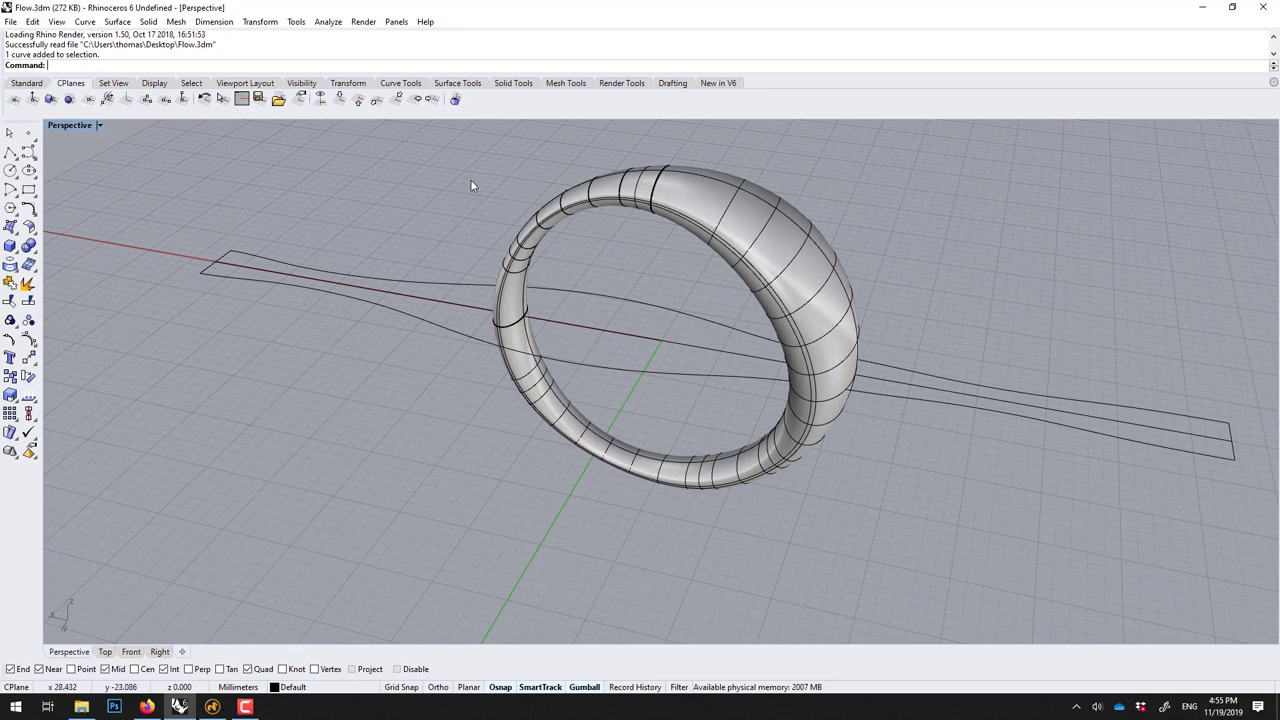
Select the ring surface and both guide curves to inspect them, then deselect.
click(547, 240)
click(505, 220)
click(392, 282)
shift+click(387, 304)
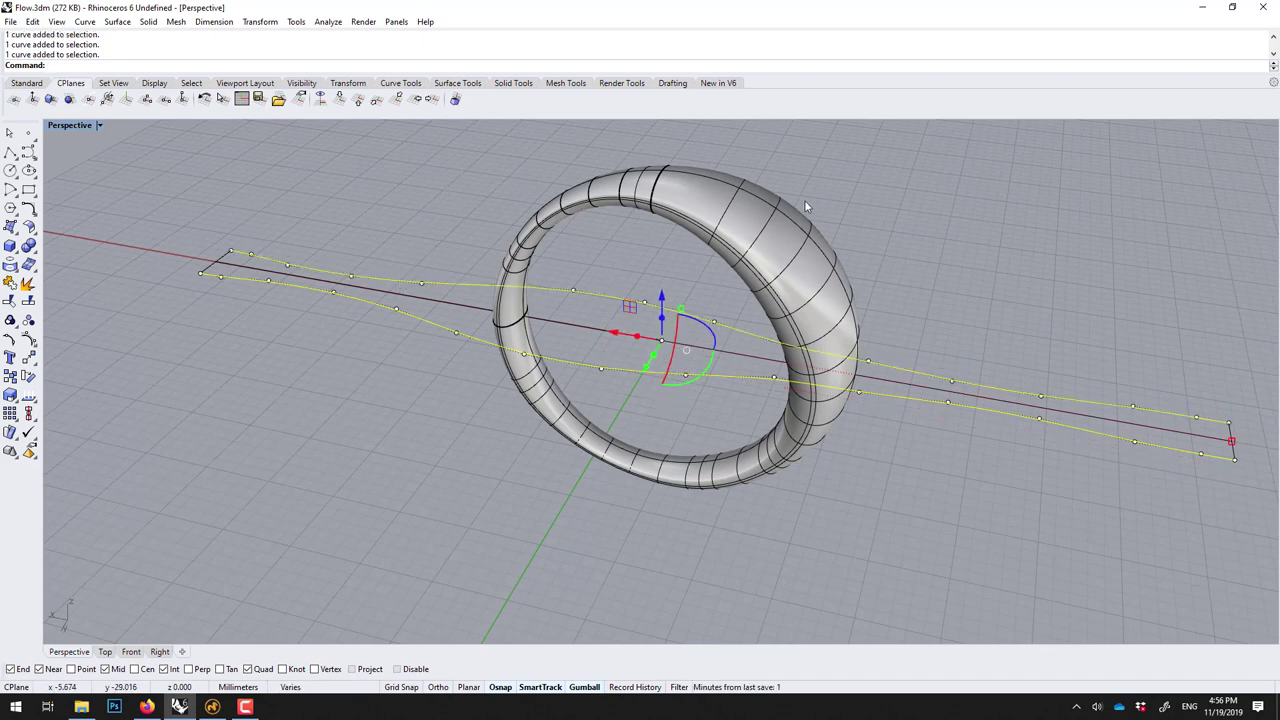
click(580, 172)
right_drag(580, 172, 689, 246)
Window-select the ring and all its curves and delete them.
drag(250, 160, 1124, 585)
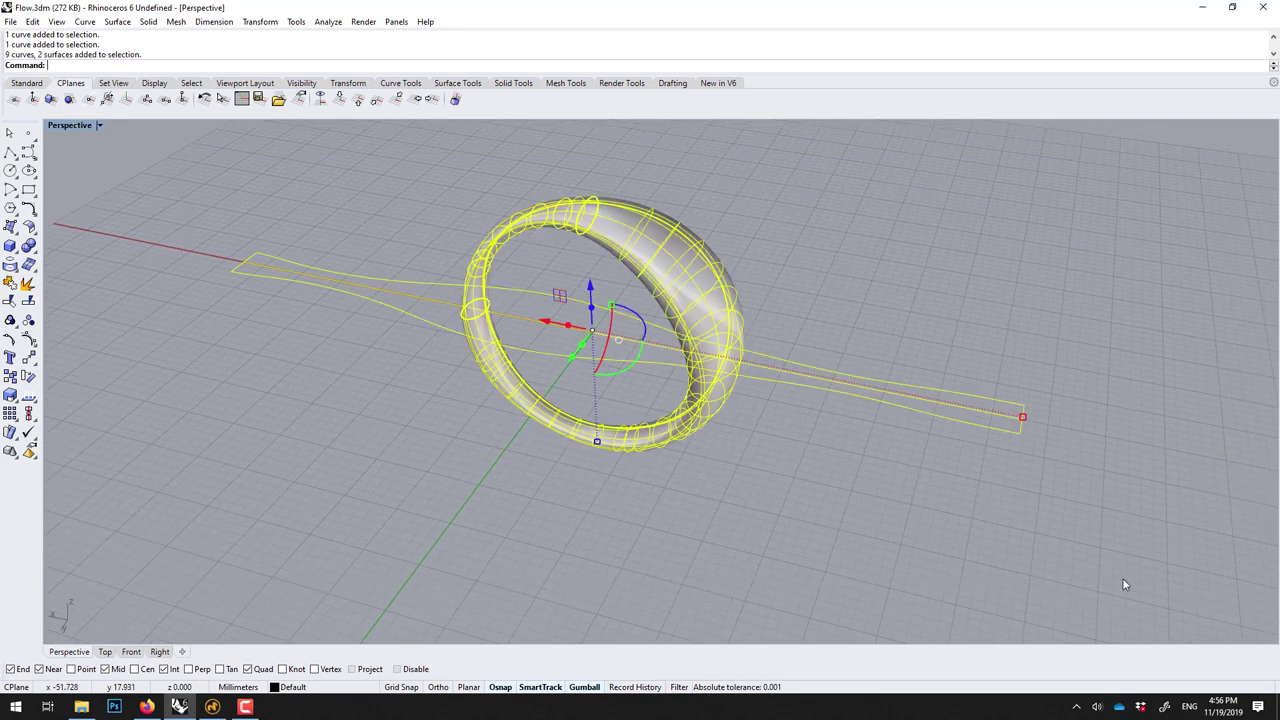
key(Delete)
shift+right_drag(709, 391, 772, 427)
Maximize the Front viewport and zoom in around the origin.
double_click(68, 125)
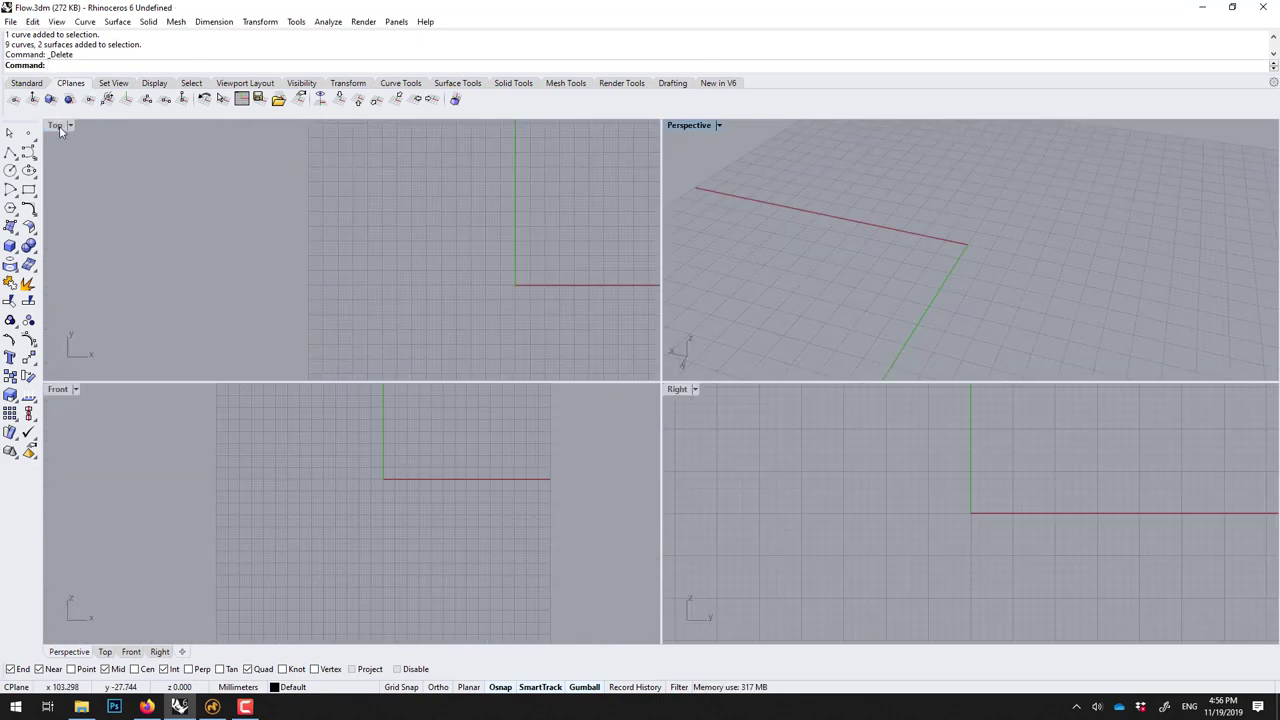
click(58, 390)
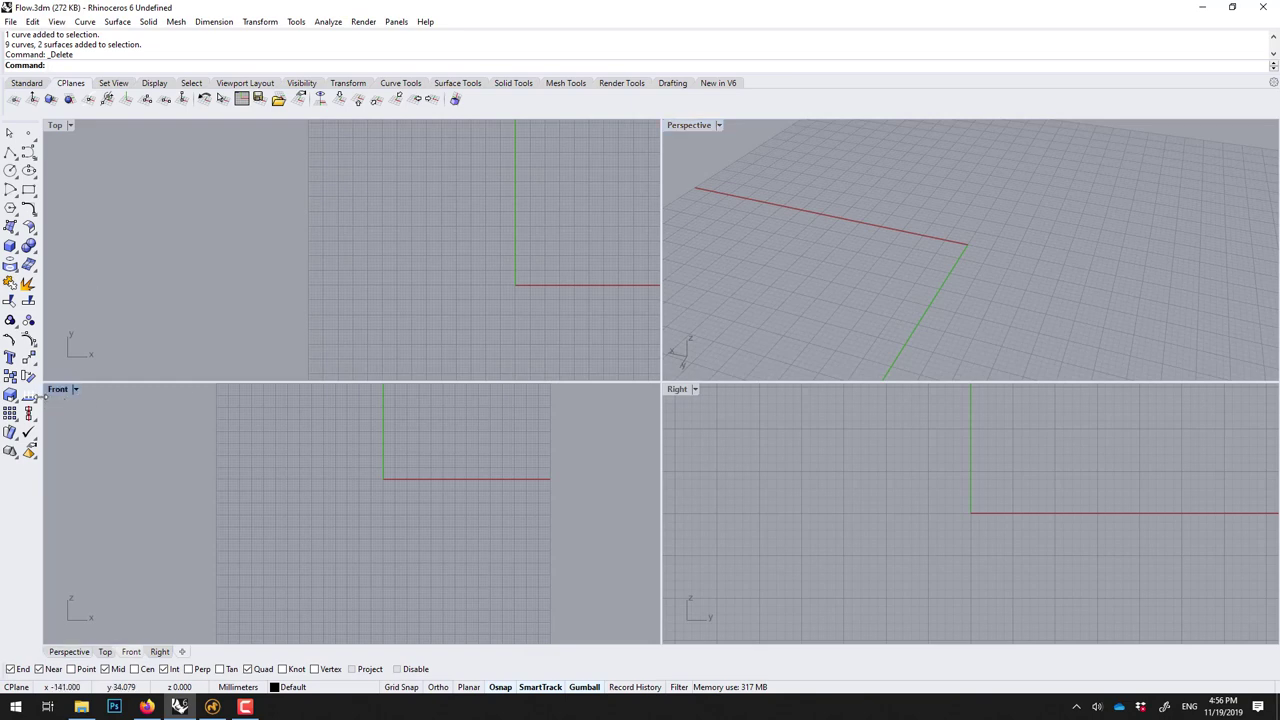
double_click(57, 390)
scroll(610, 281, up, 1)
scroll(687, 286, up, 2)
scroll(663, 309, up, 2)
mouse_move(663, 309)
right_down()
mouse_move(543, 337)
mouse_move(669, 340)
mouse_move(664, 288)
right_up()
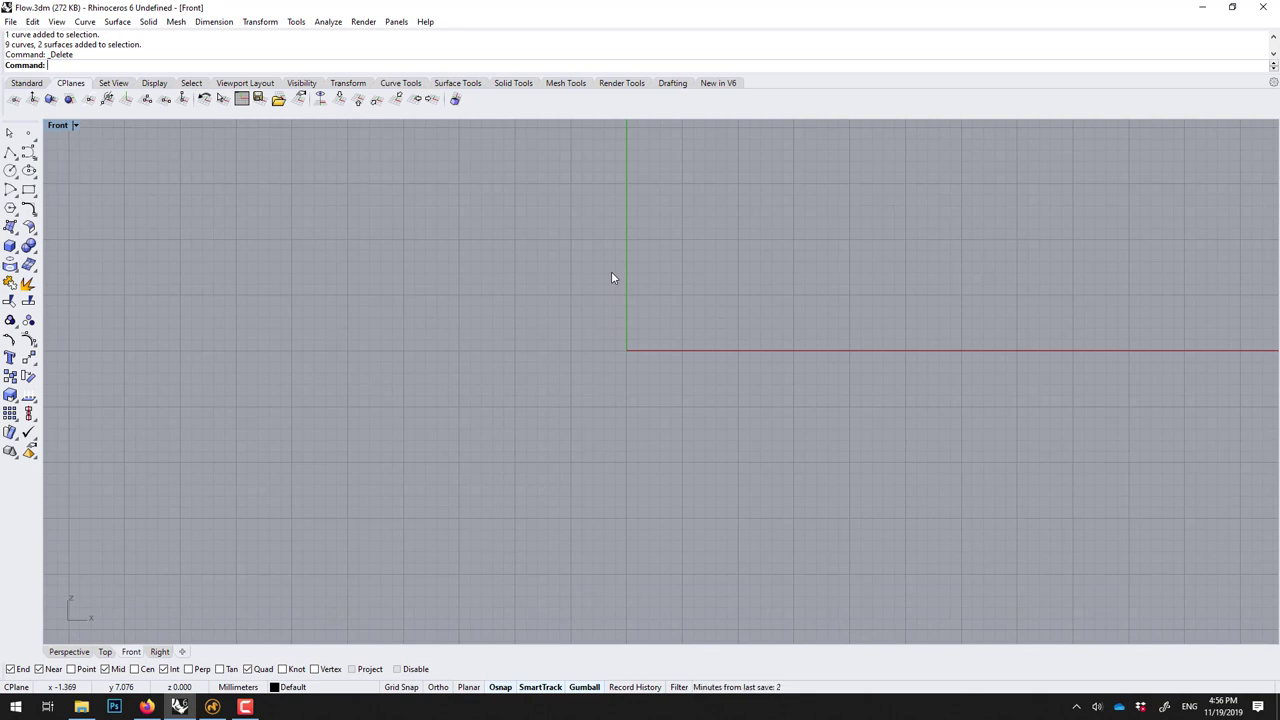
Draw a circle centred on the origin with a 17.5 mm diameter.
text(ircle)
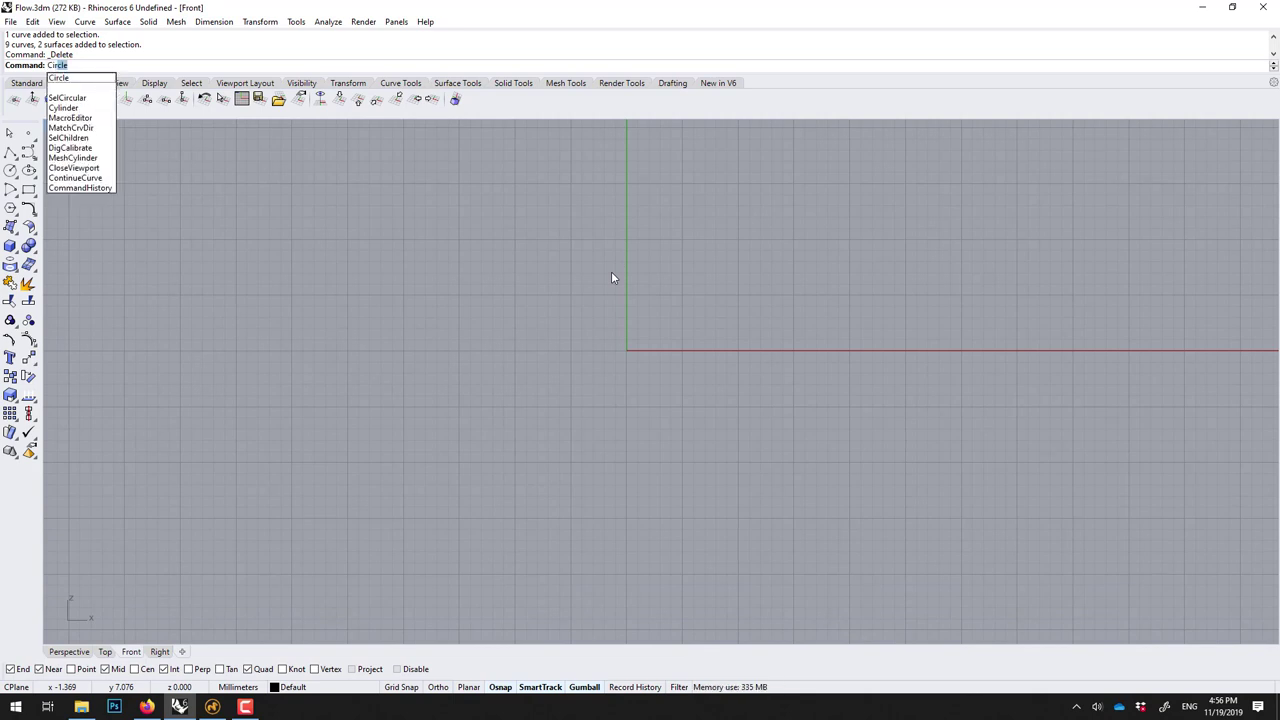
key(Return)
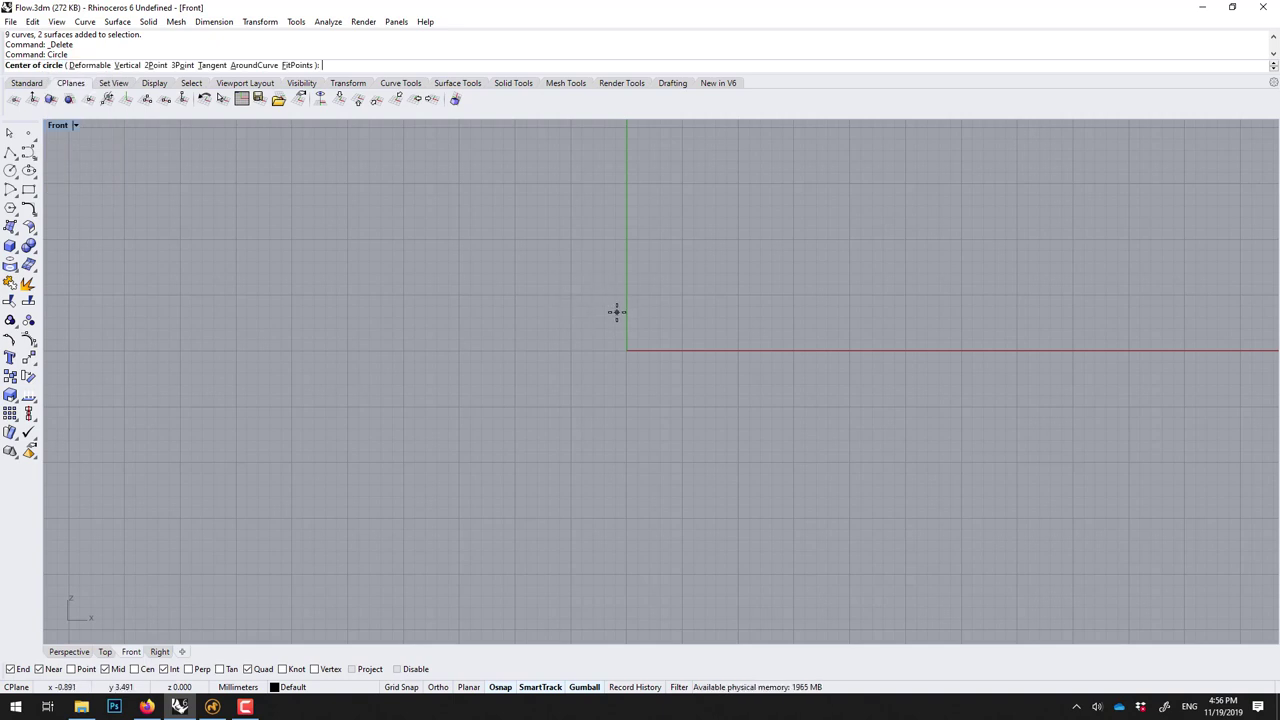
click(626, 350)
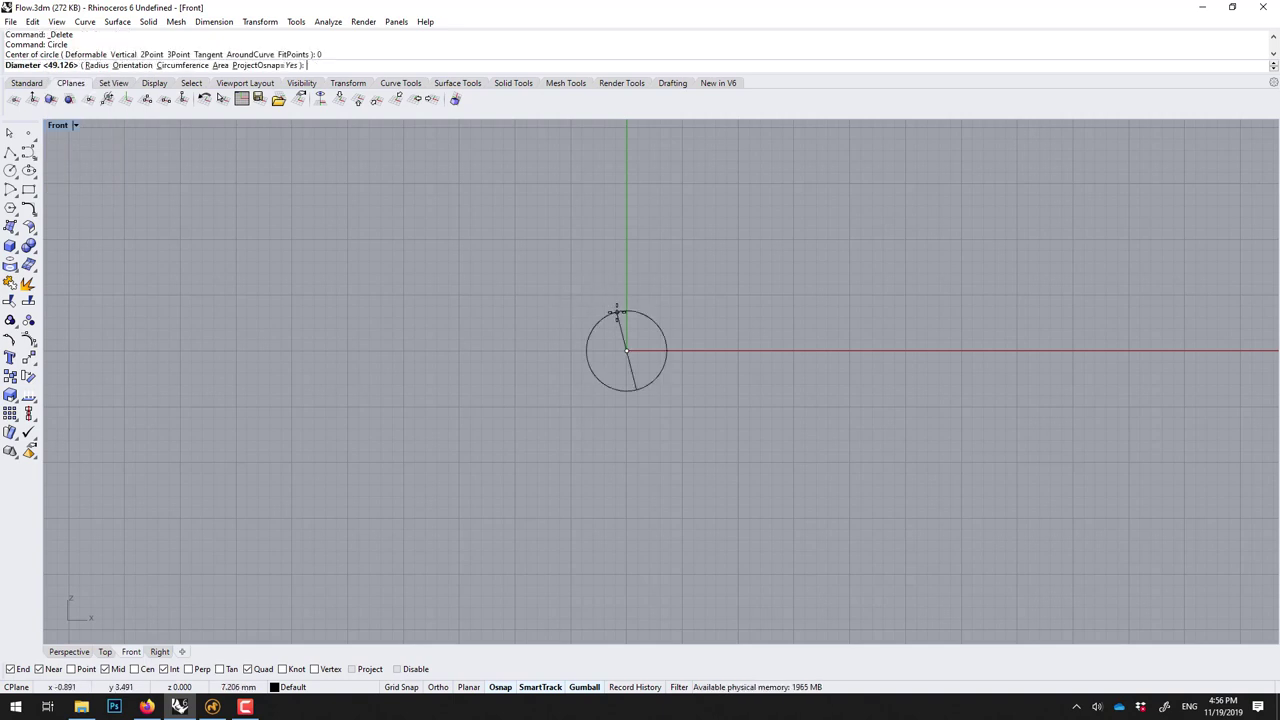
key(F8)
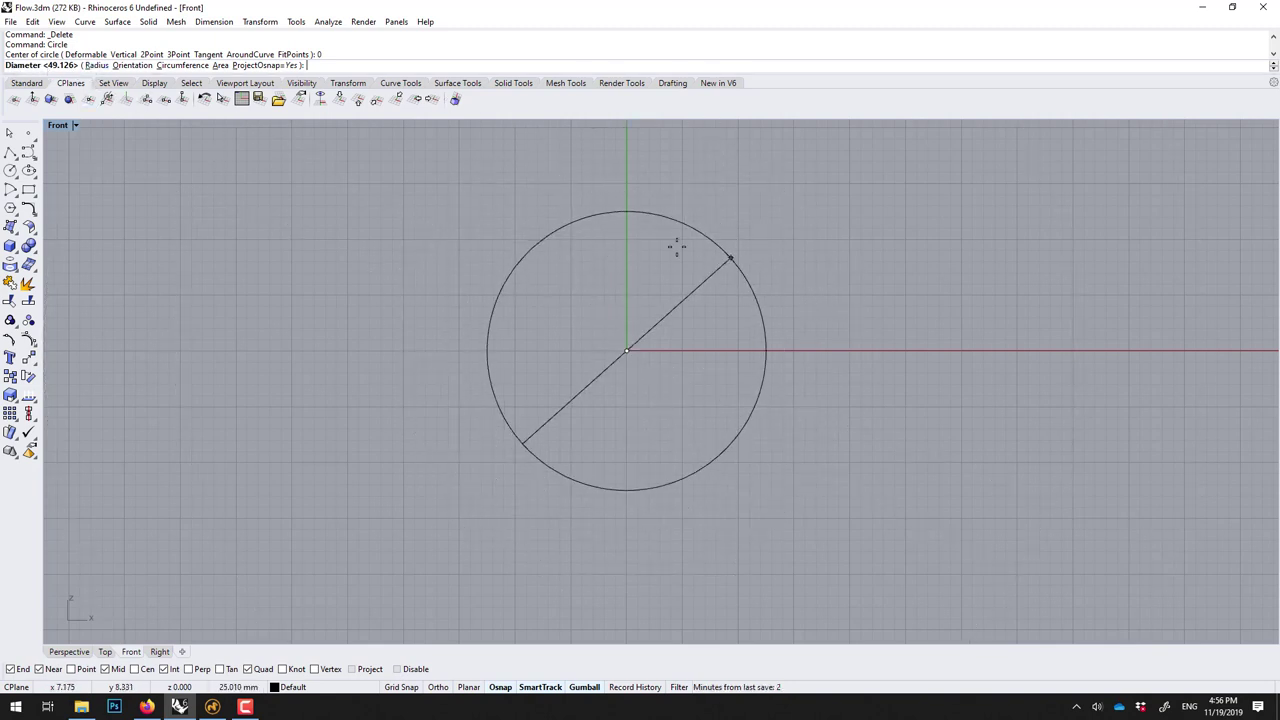
text(17)
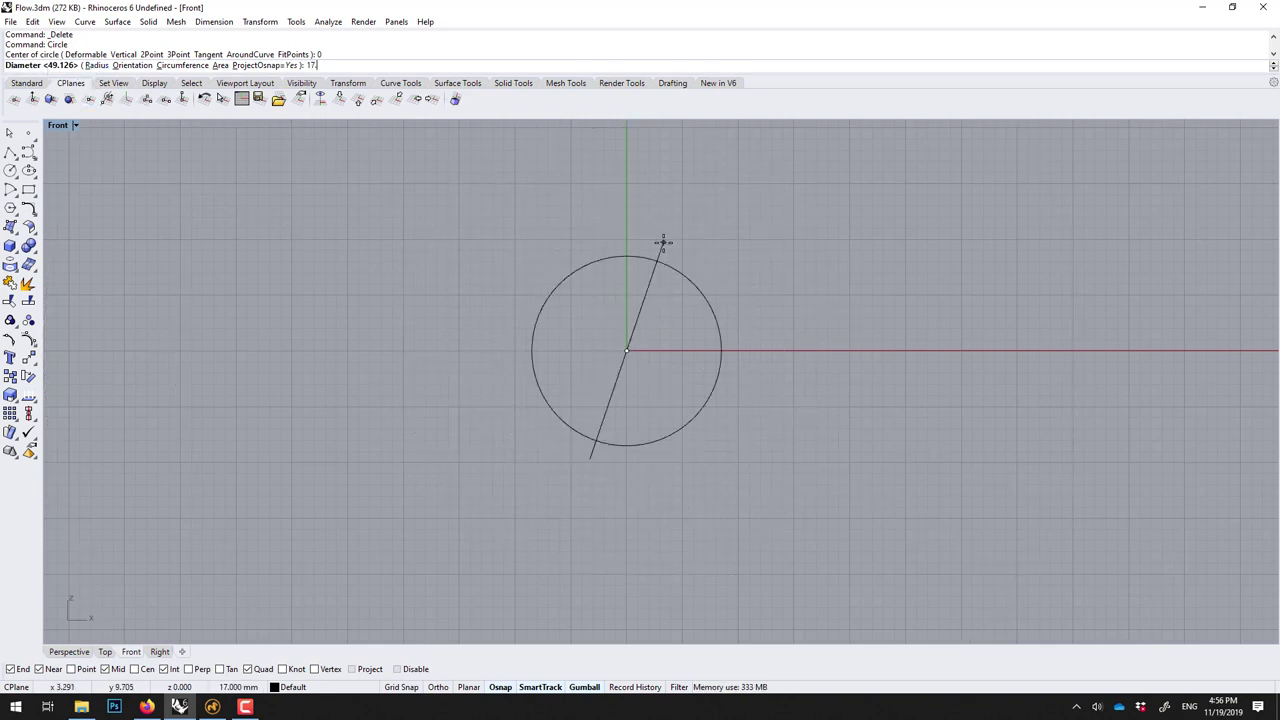
text(.5)
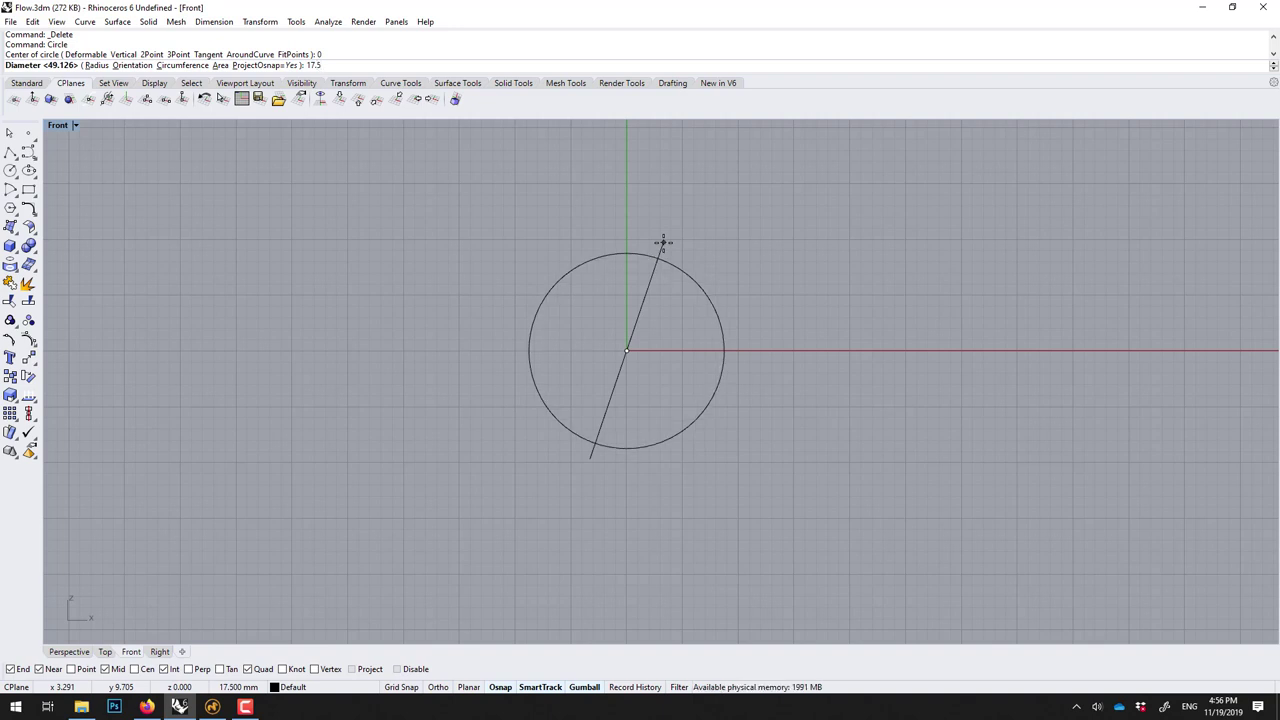
key(Return)
scroll(663, 242, up, 2)
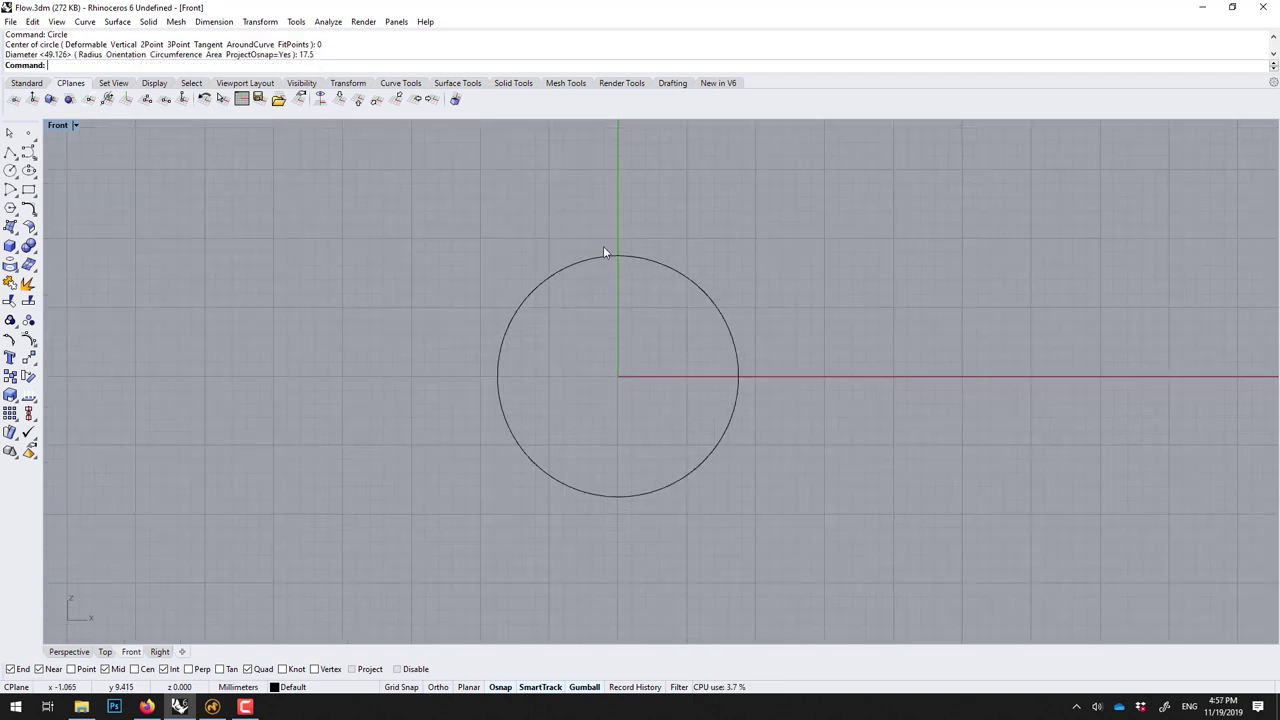
click(604, 254)
key(Escape)
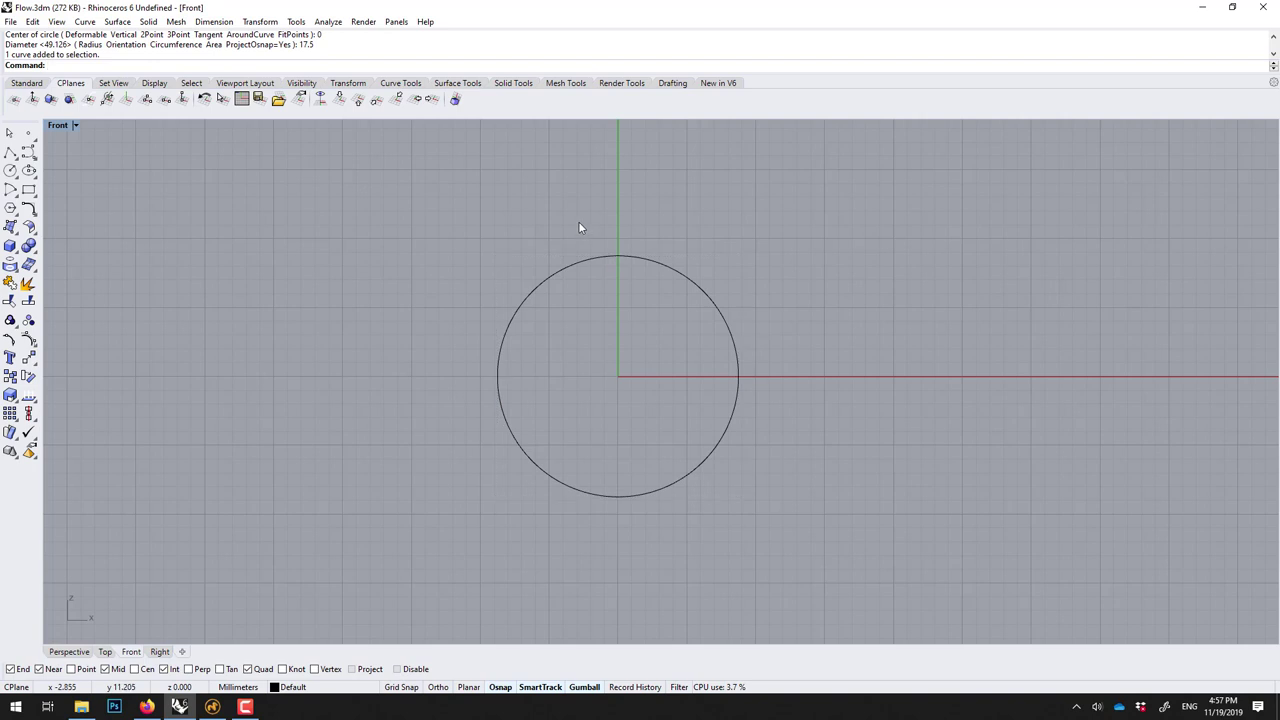
Add a DimDiameter dimension confirming Ø17.50, then delete that dimension.
text(DimDiameter)
key(Return)
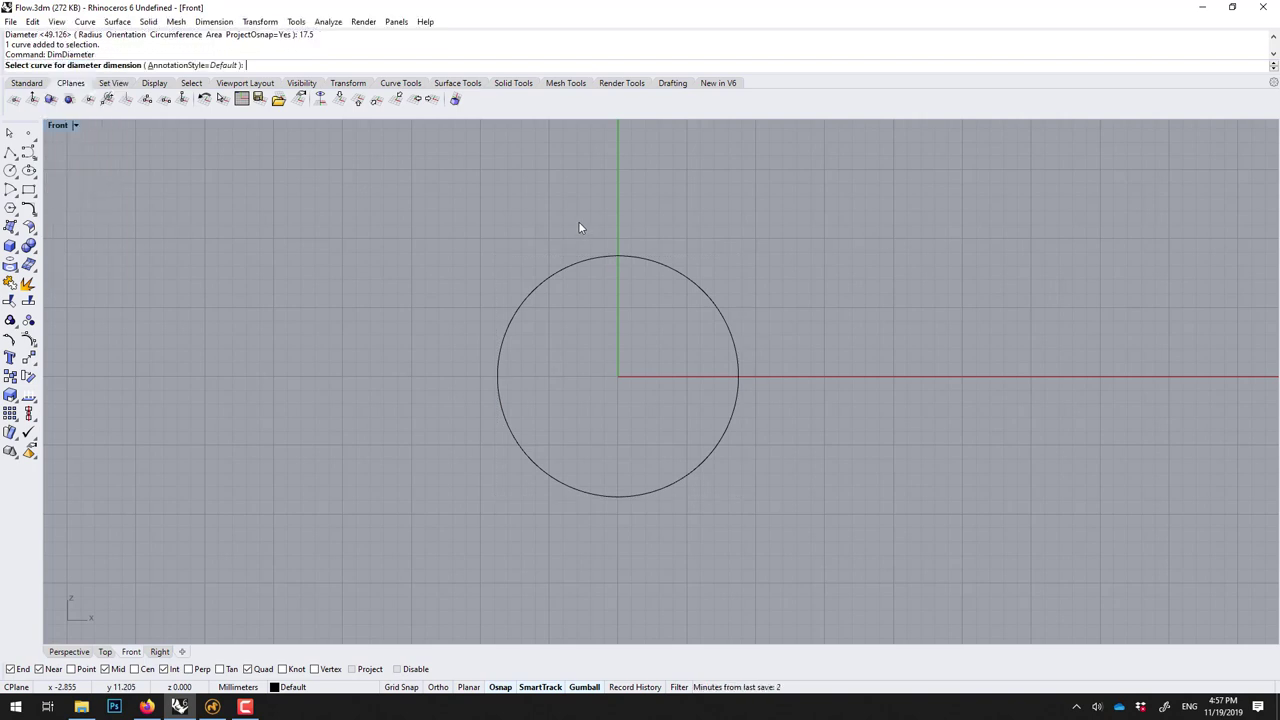
click(681, 276)
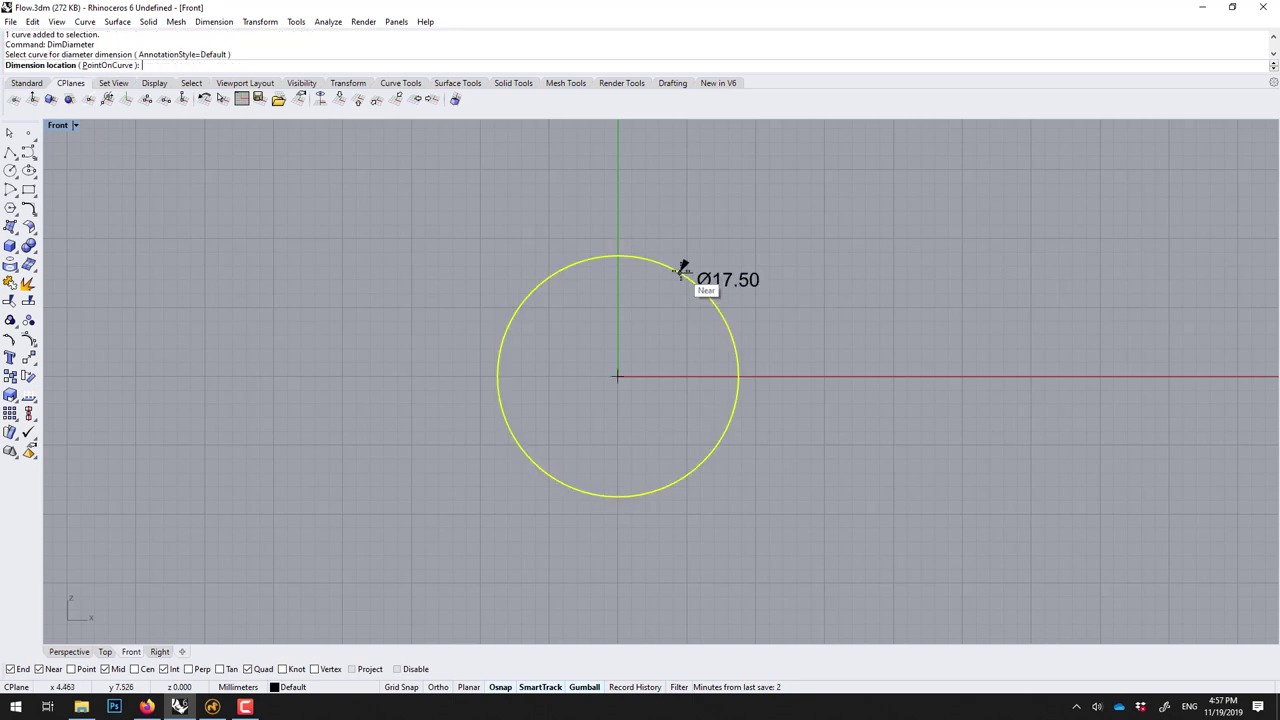
click(787, 238)
scroll(862, 277, up, 1)
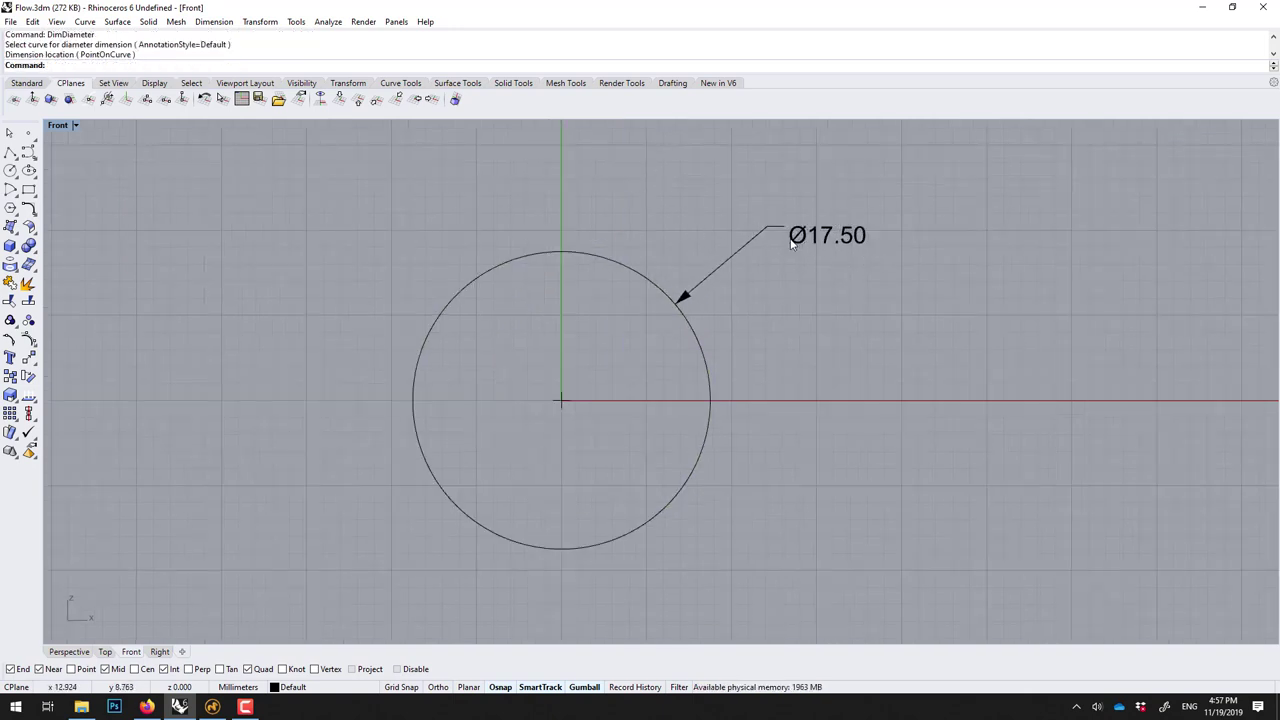
click(825, 233)
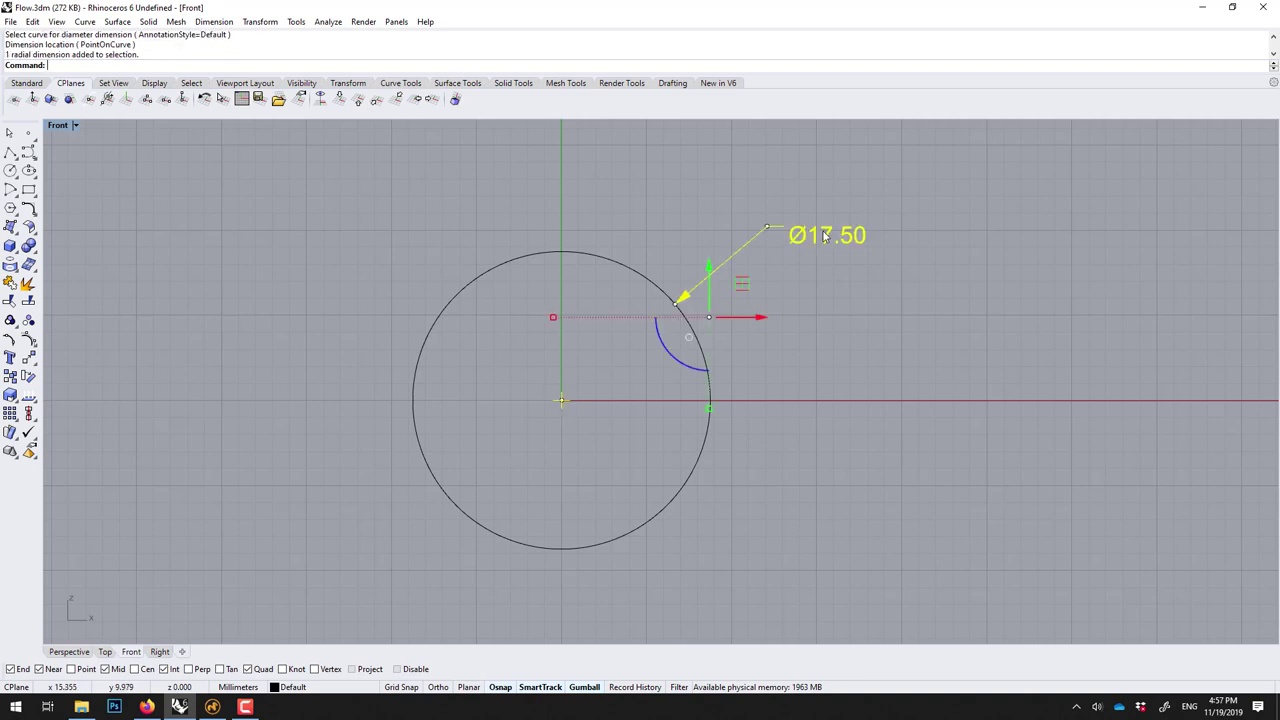
key(Delete)
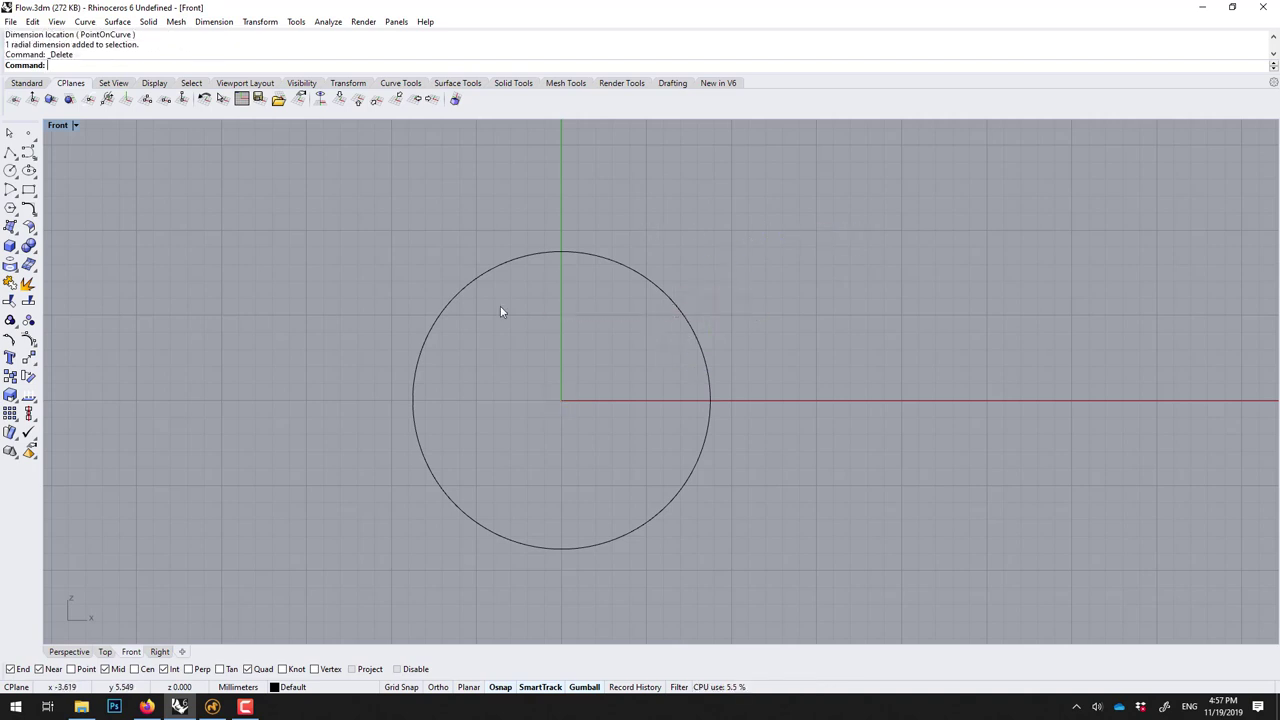
Select the circle and run Length to read its 54.978 mm circumference.
right_drag(555, 314, 599, 293)
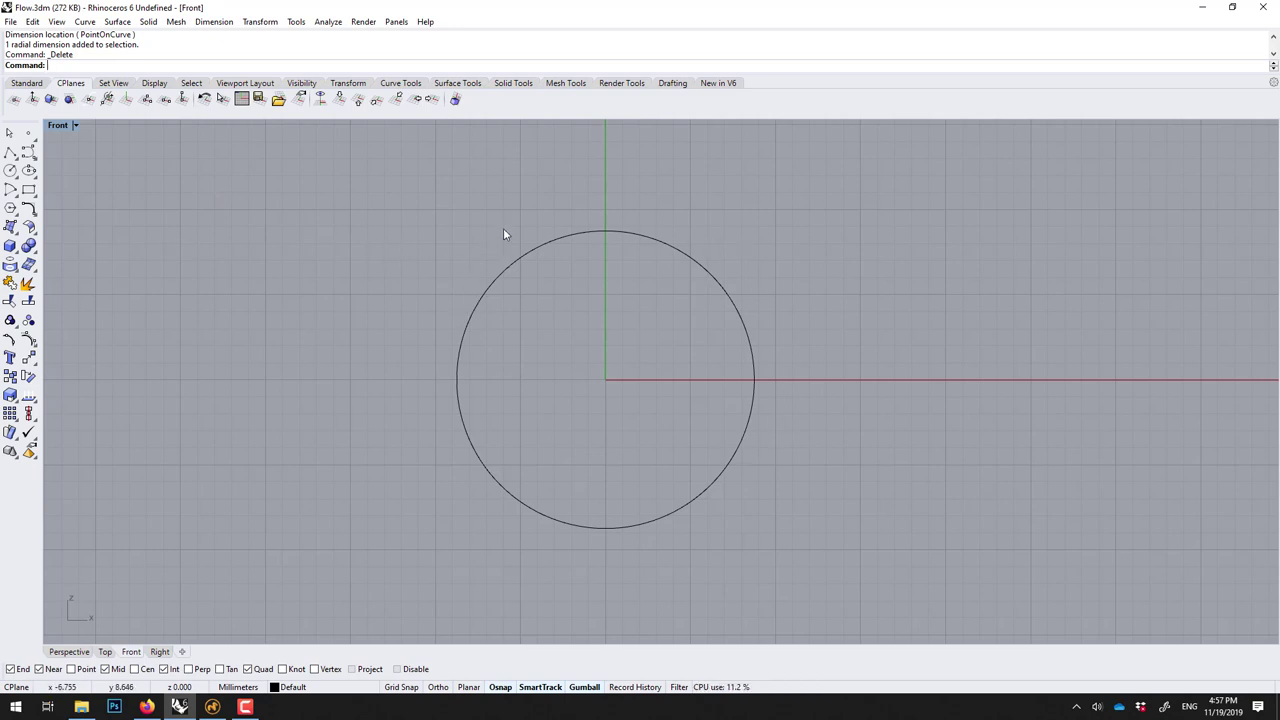
click(582, 234)
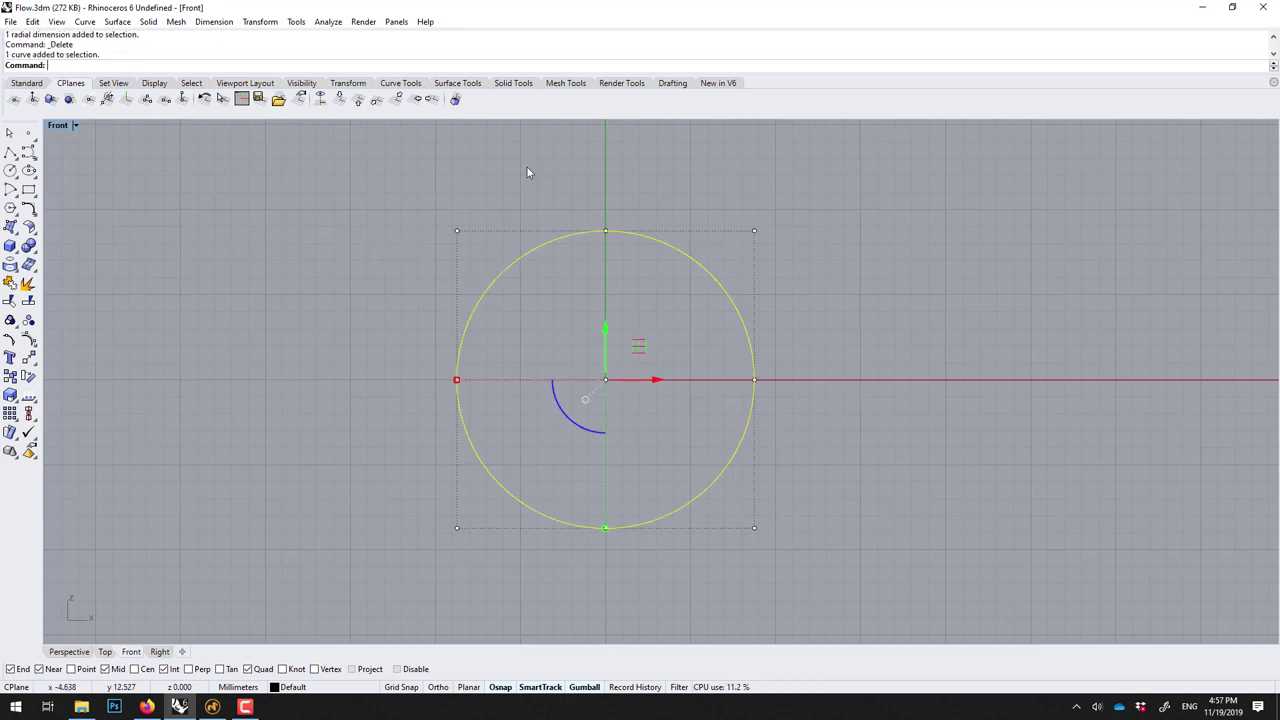
text(C)
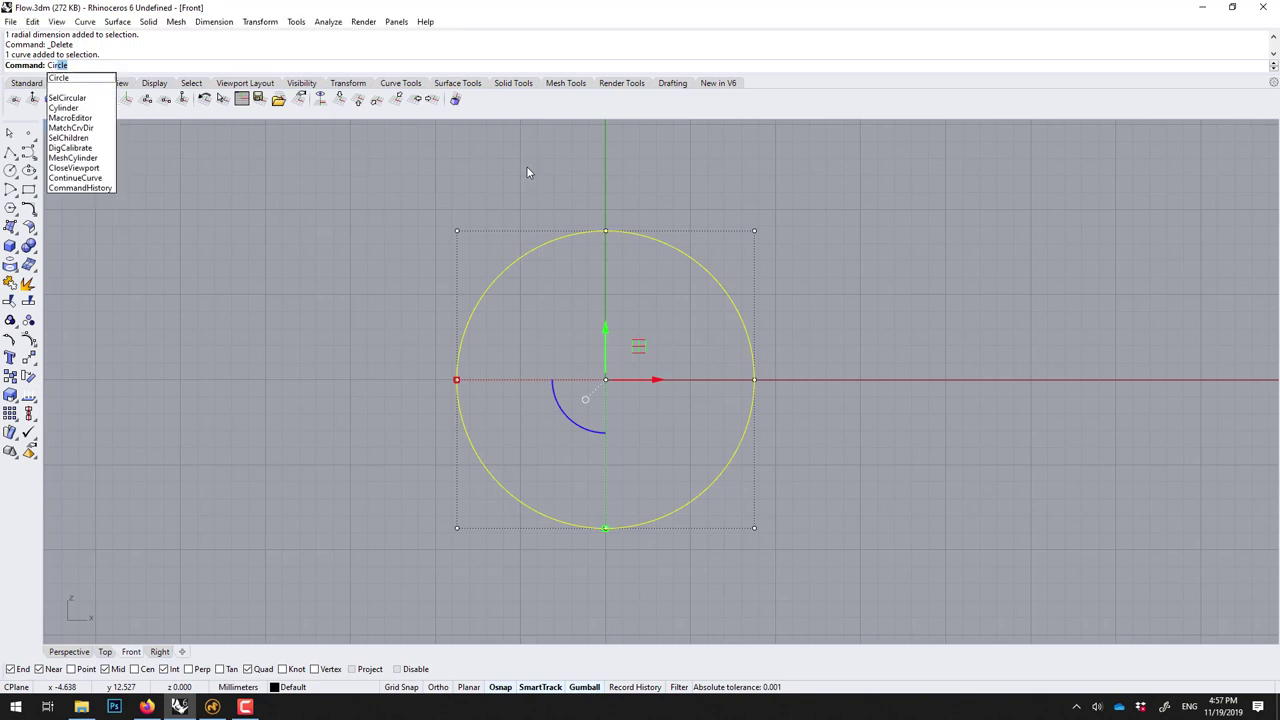
key(BackSpace)
key(BackSpace)
text(Le)
key(Return)
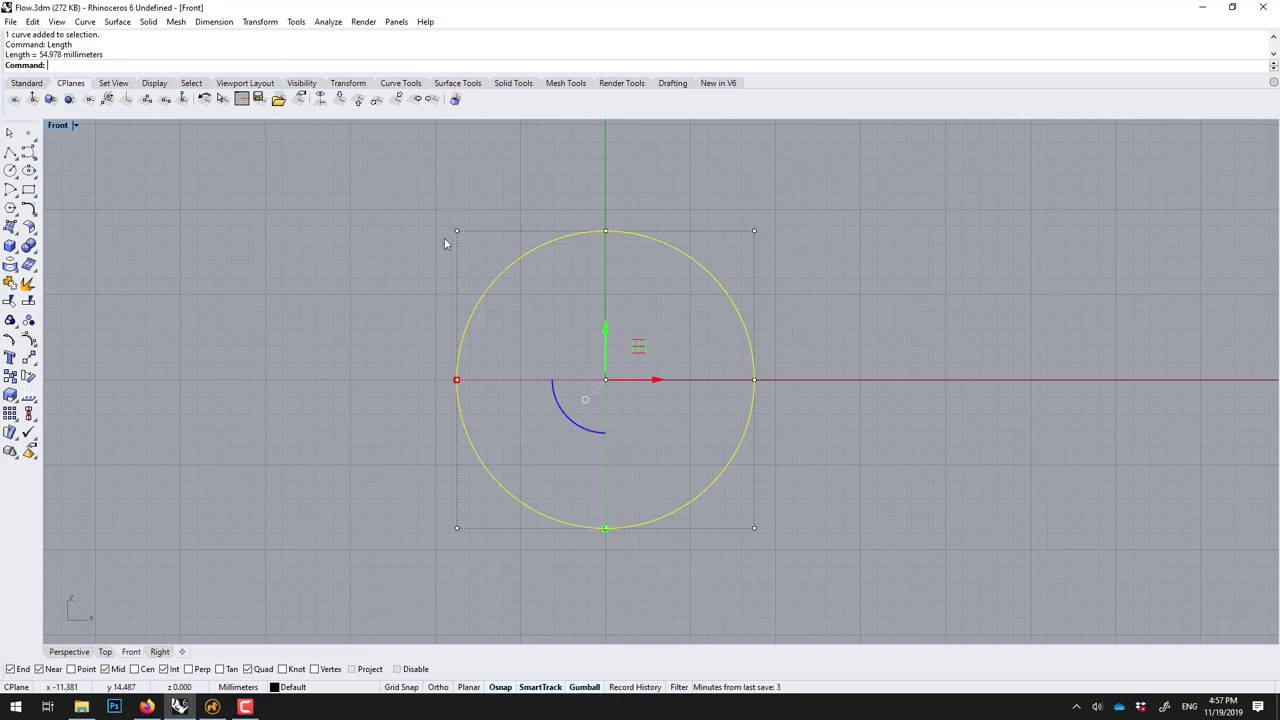
Deselect the circle and return to the four-view layout, framing the Top view.
click(333, 400)
double_click(55, 125)
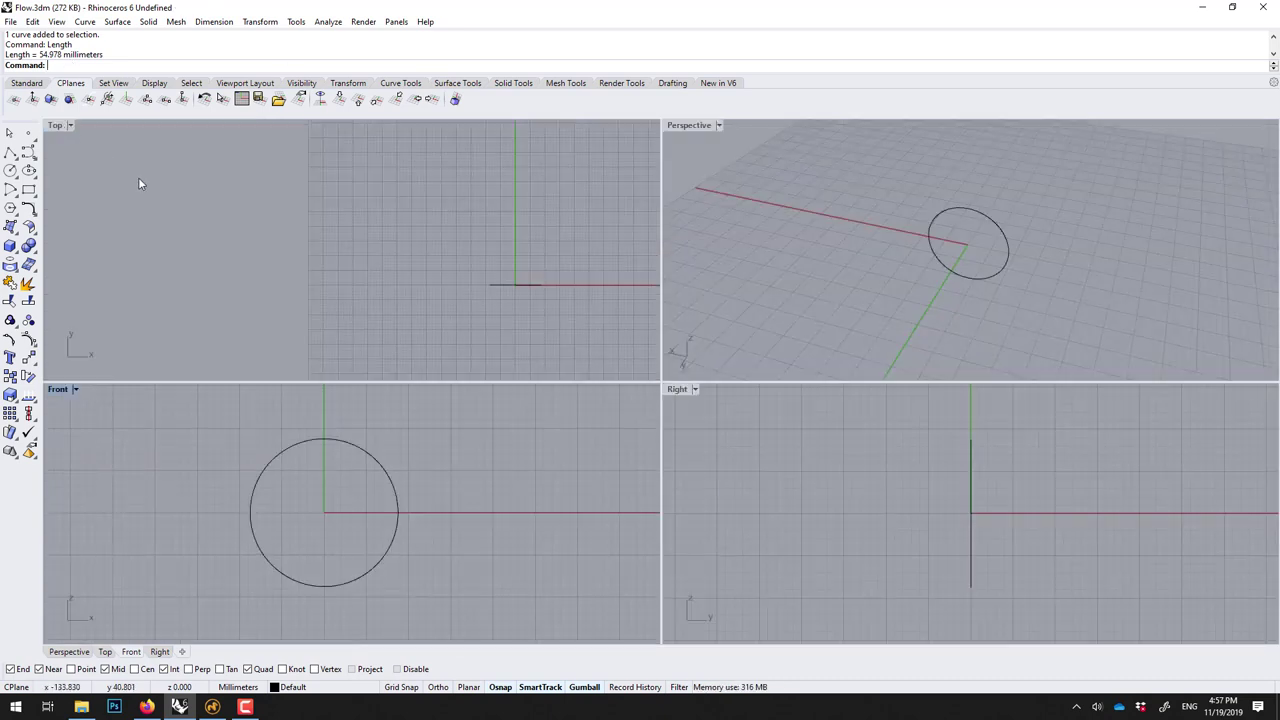
scroll(309, 217, down, 3)
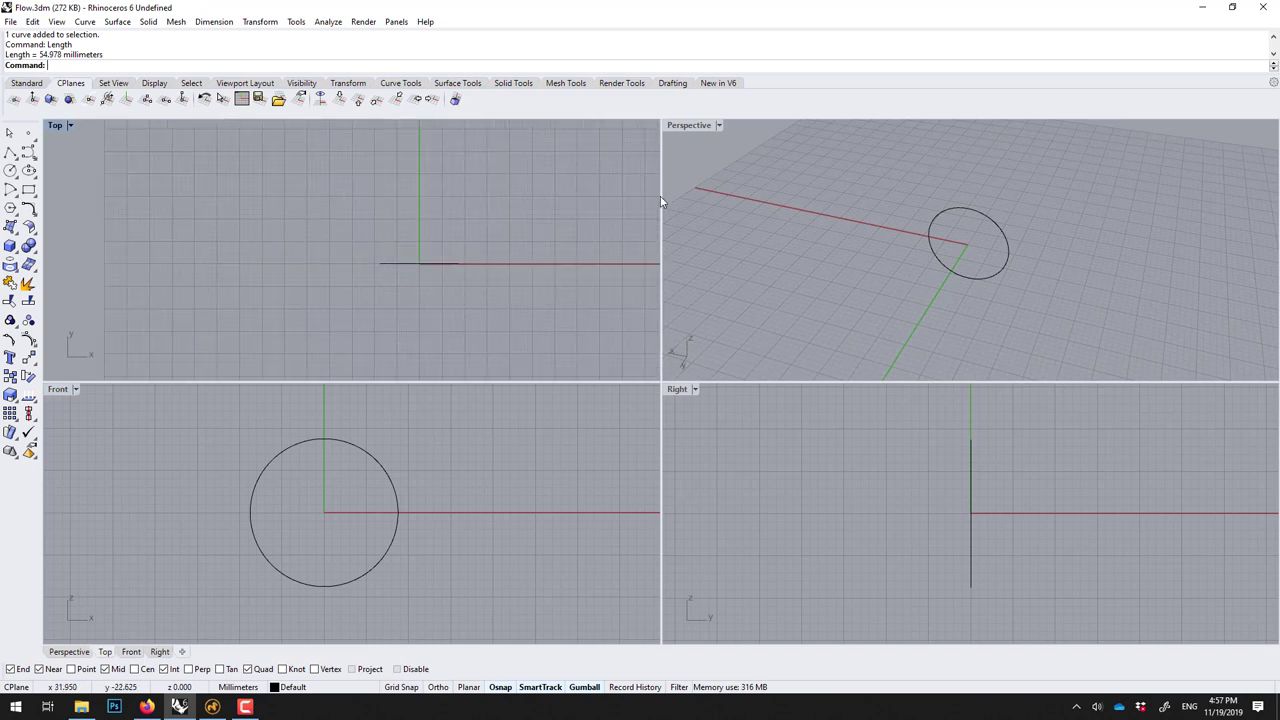
scroll(466, 236, up, 3)
right_drag(463, 236, 287, 222)
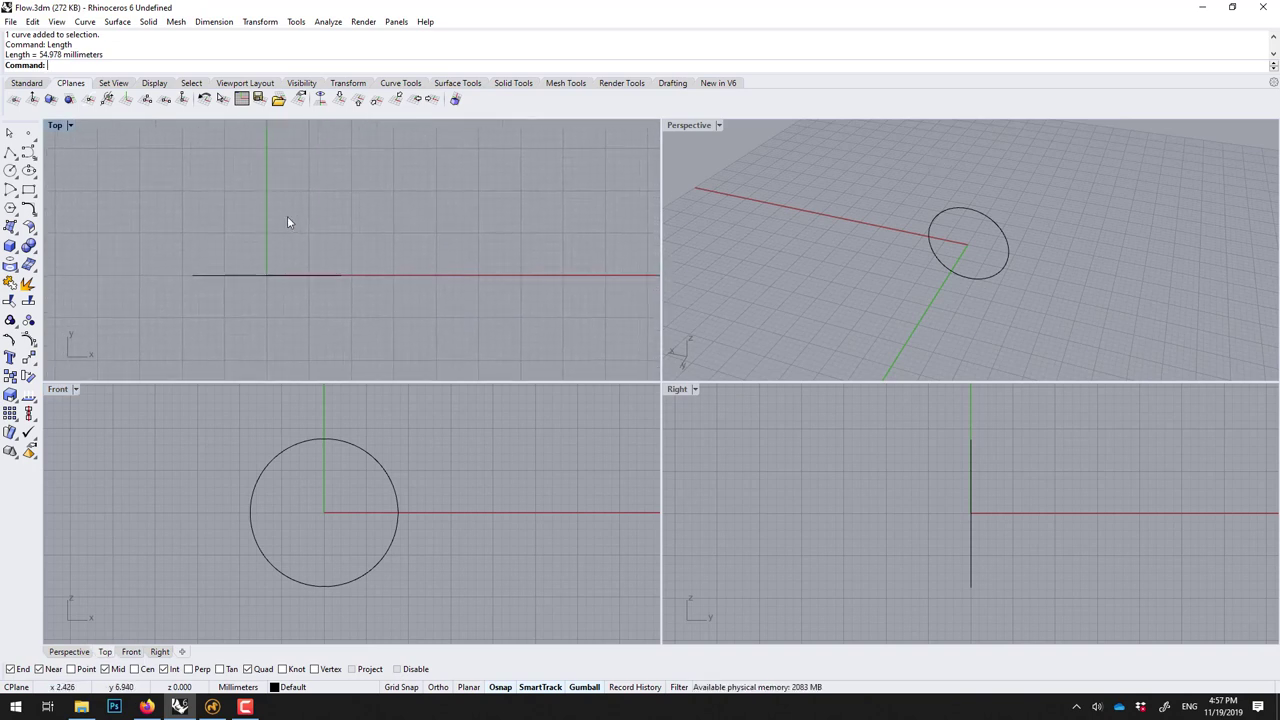
Draw a horizontal 54.978 mm polyline through the circle with Ortho on.
click(9, 152)
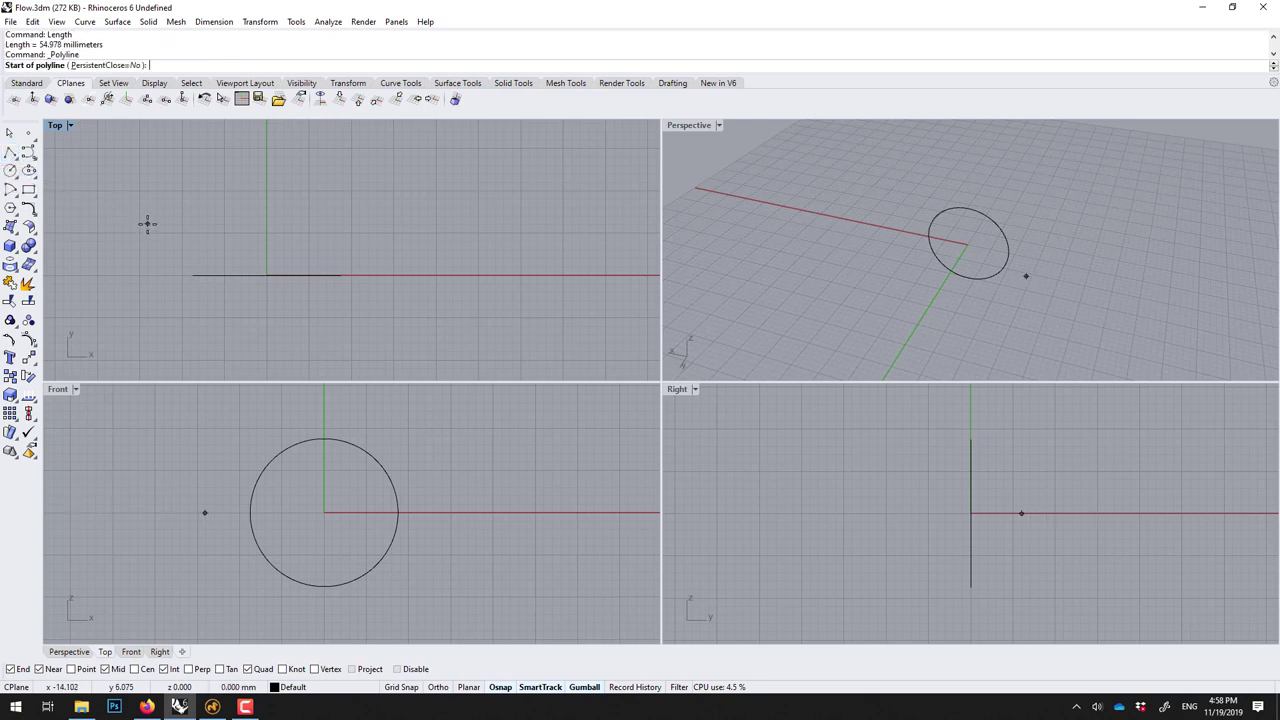
click(148, 224)
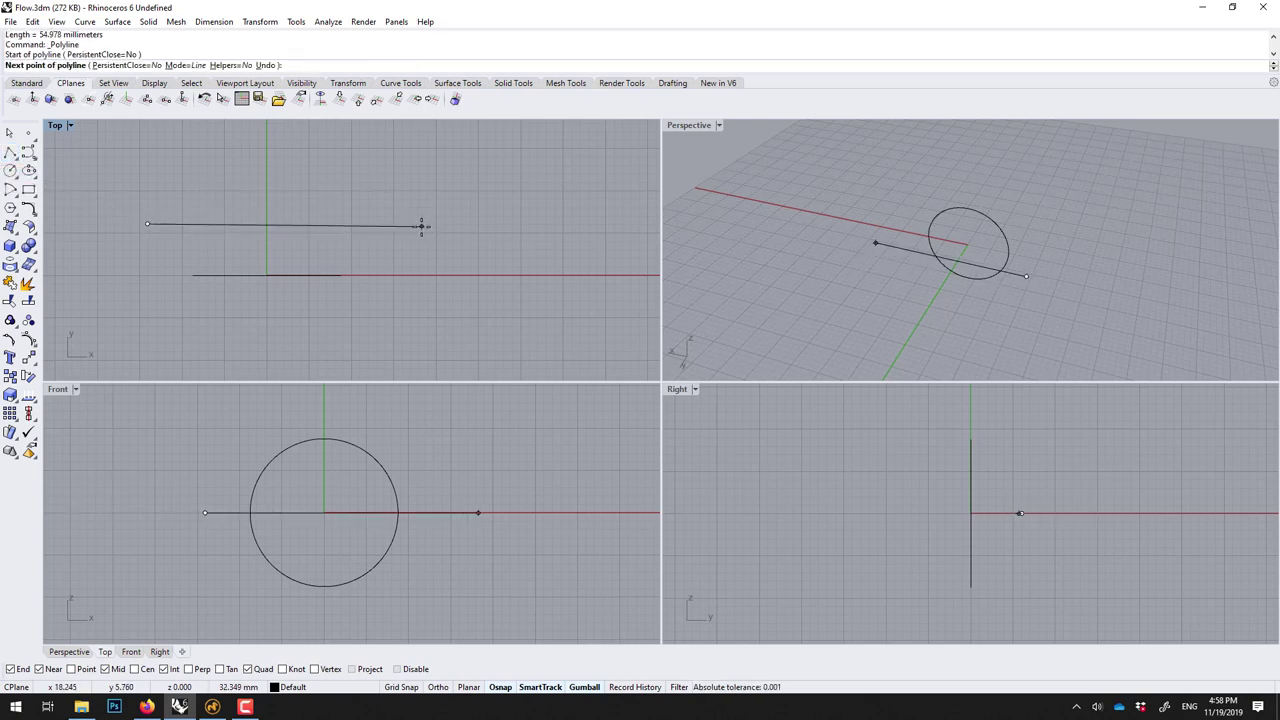
text(54.97)
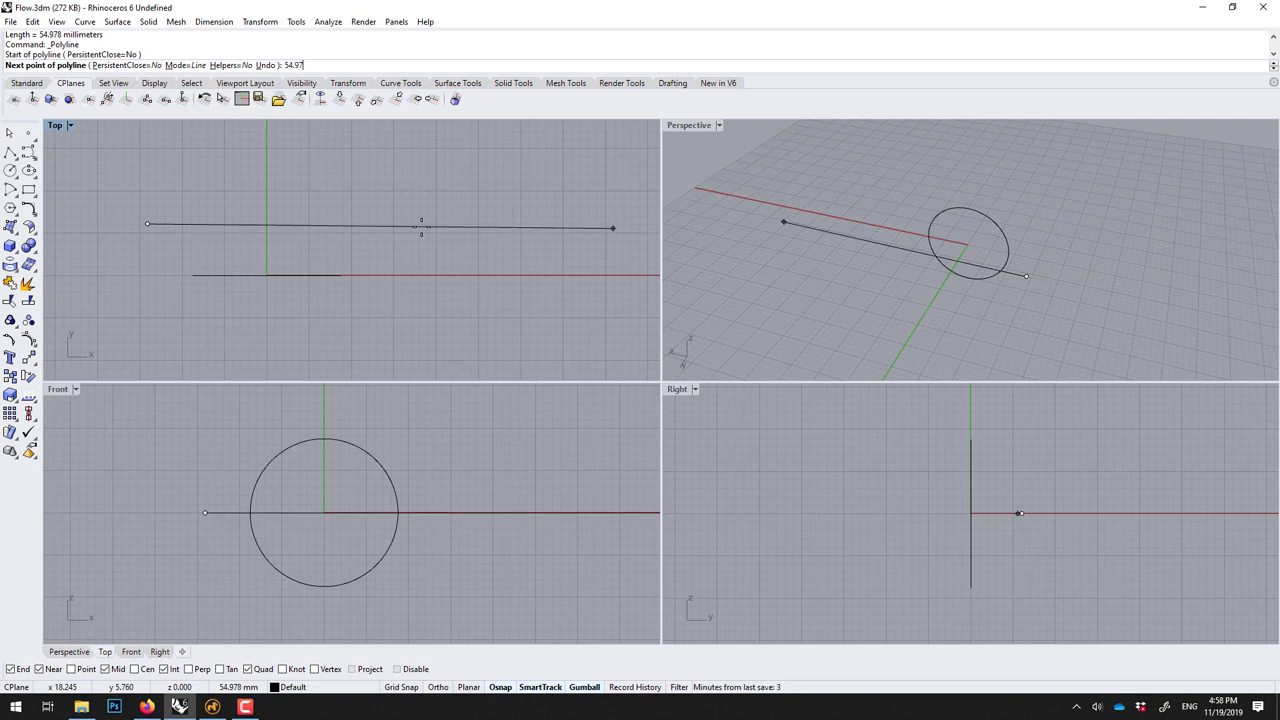
text(8)
key(Return)
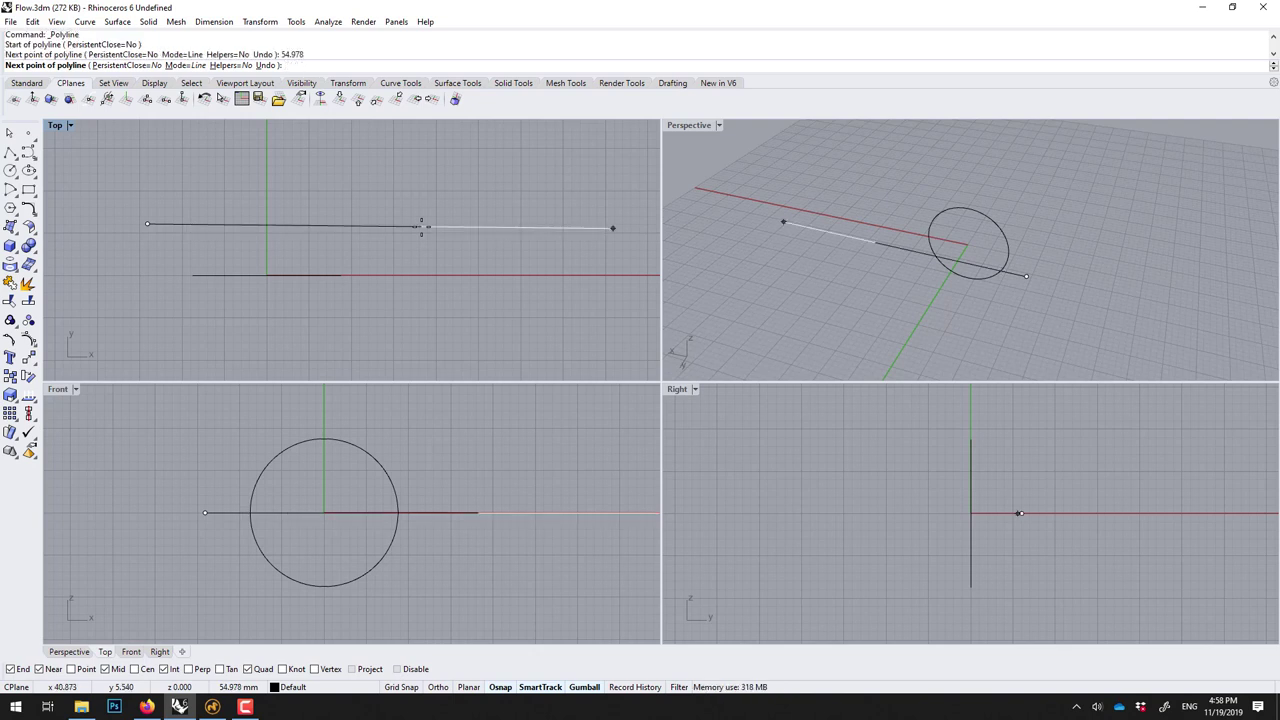
key(F8)
click(422, 210)
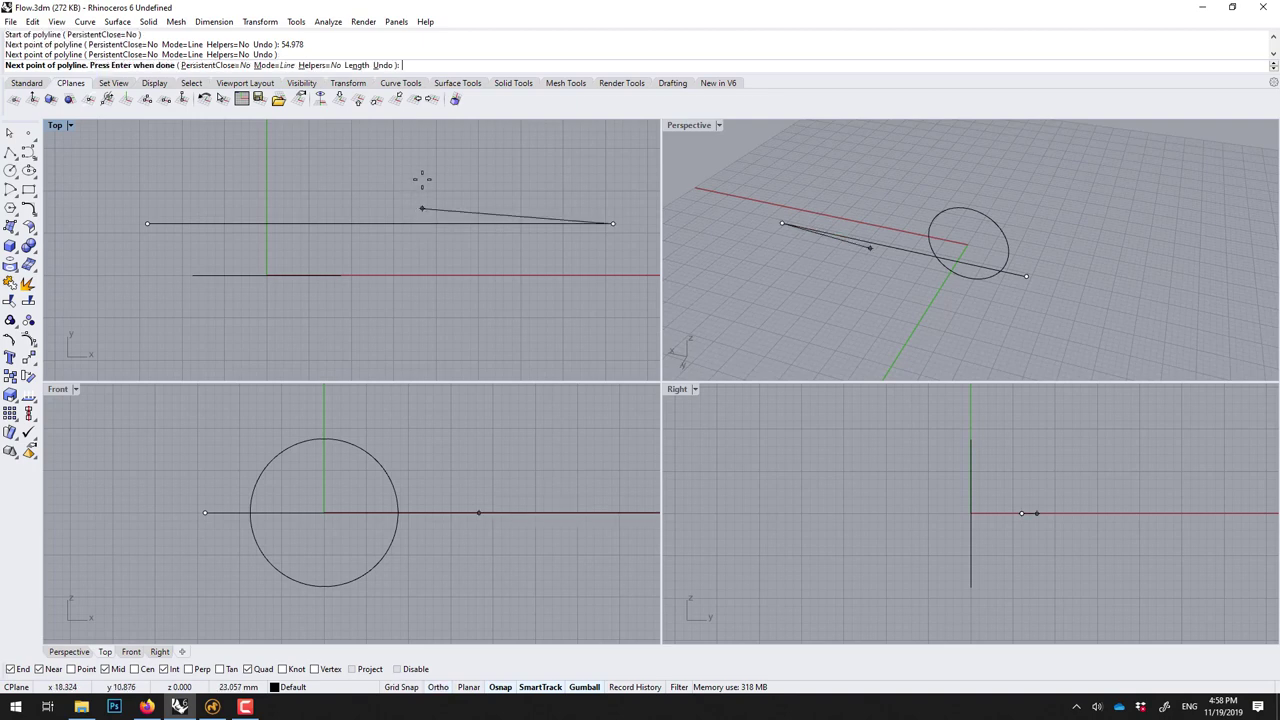
key(Return)
double_click(675, 127)
right_drag(660, 300, 564, 410)
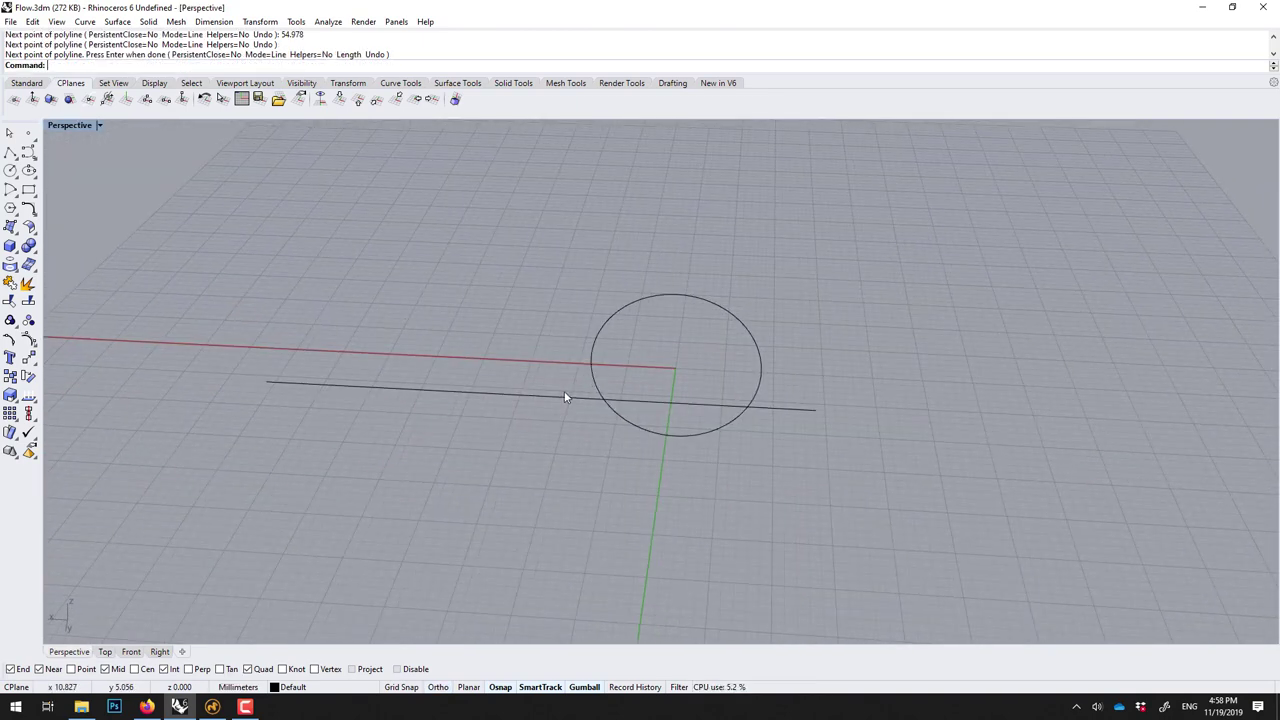
Check the circle and long line edge-on, then maximize the Top view.
click(594, 368)
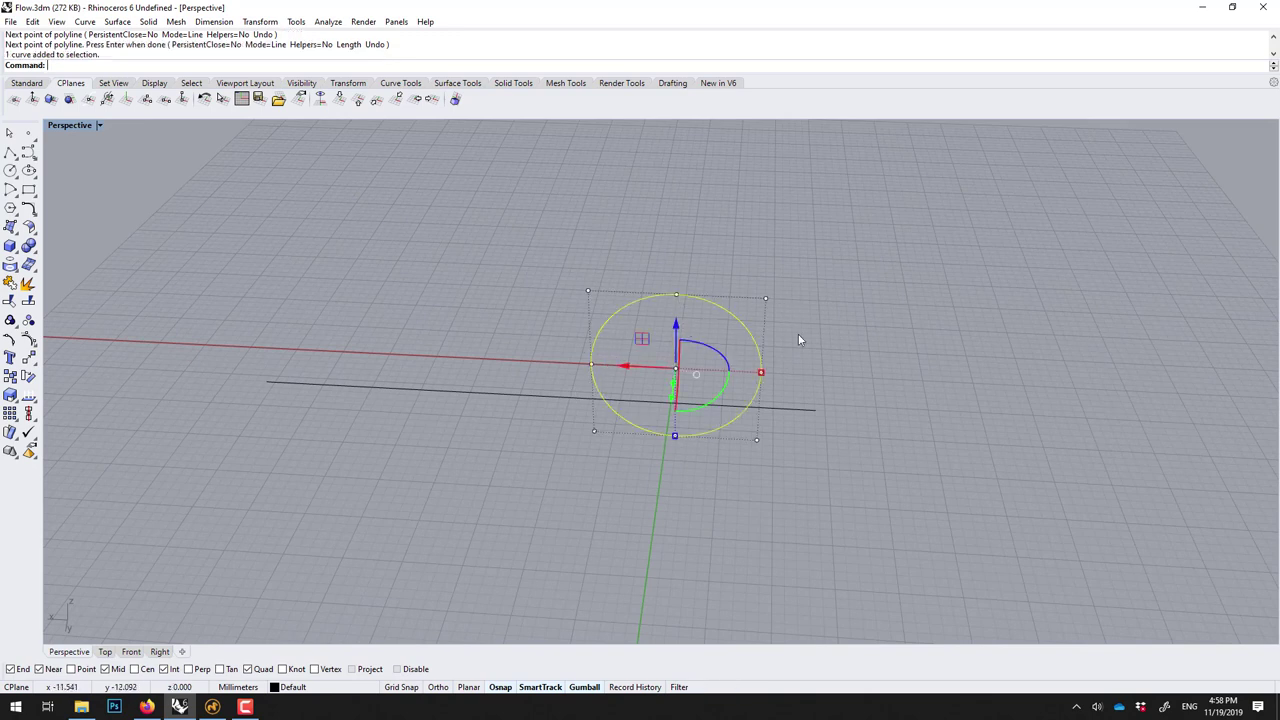
click(317, 382)
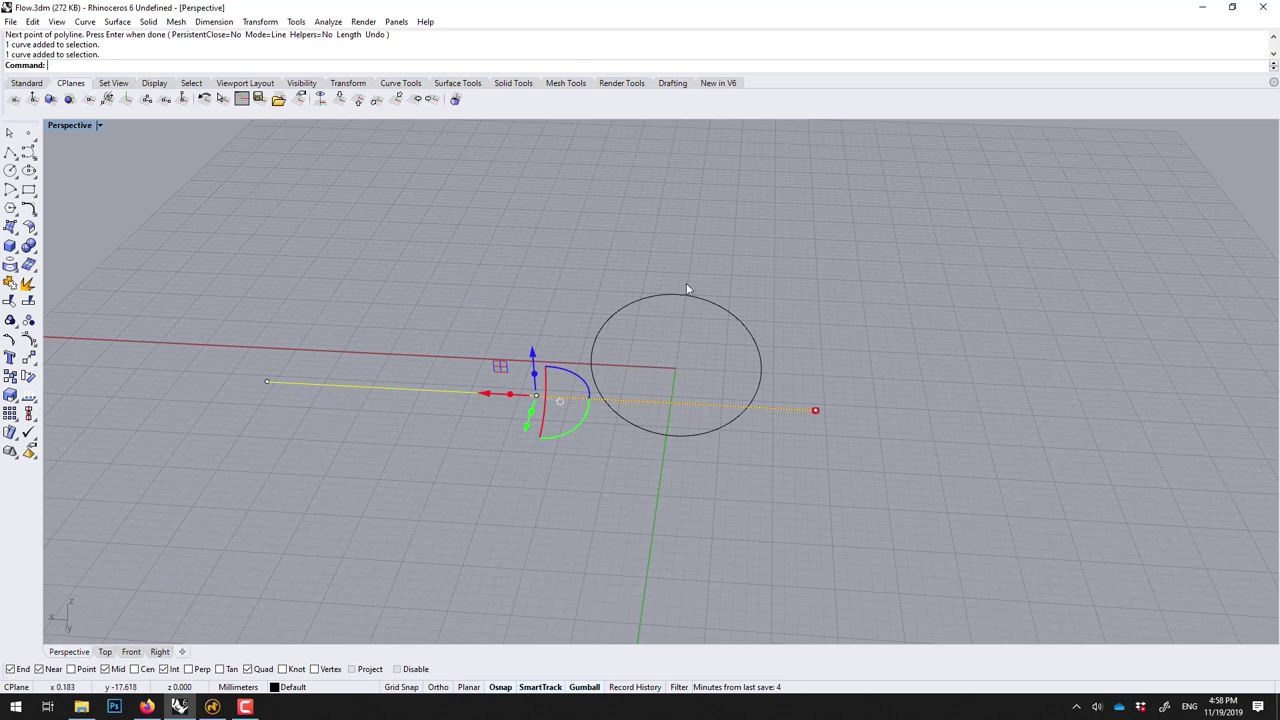
click(612, 264)
right_drag(612, 264, 150, 240)
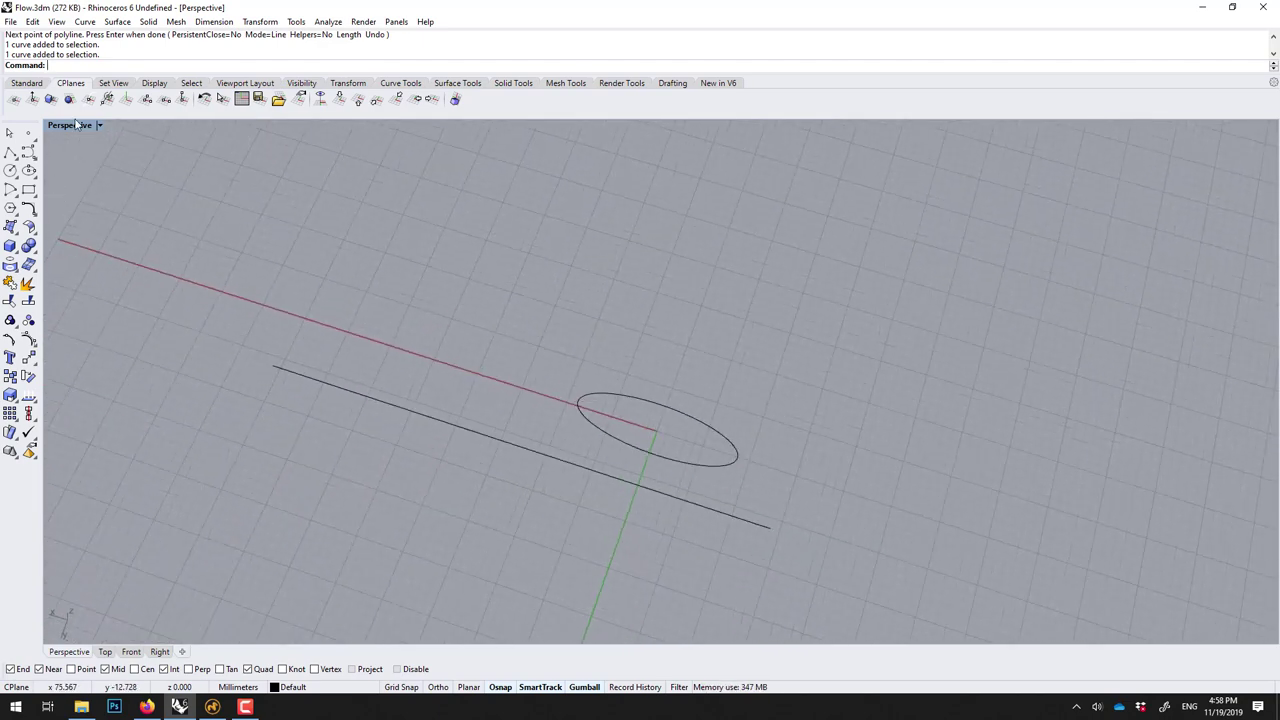
double_click(68, 124)
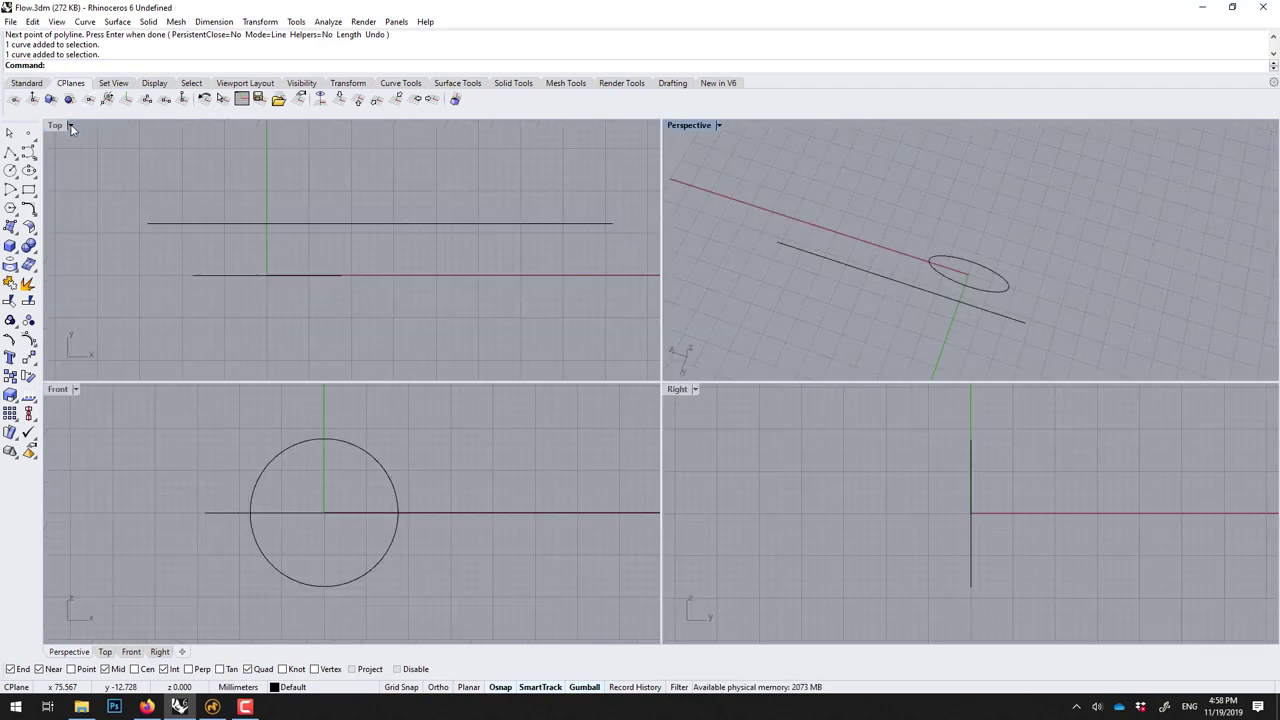
double_click(60, 125)
click(551, 331)
click(534, 292)
Start a Center-option rectangle at the line's midpoint using the Mid osnap.
text(Rectangle)
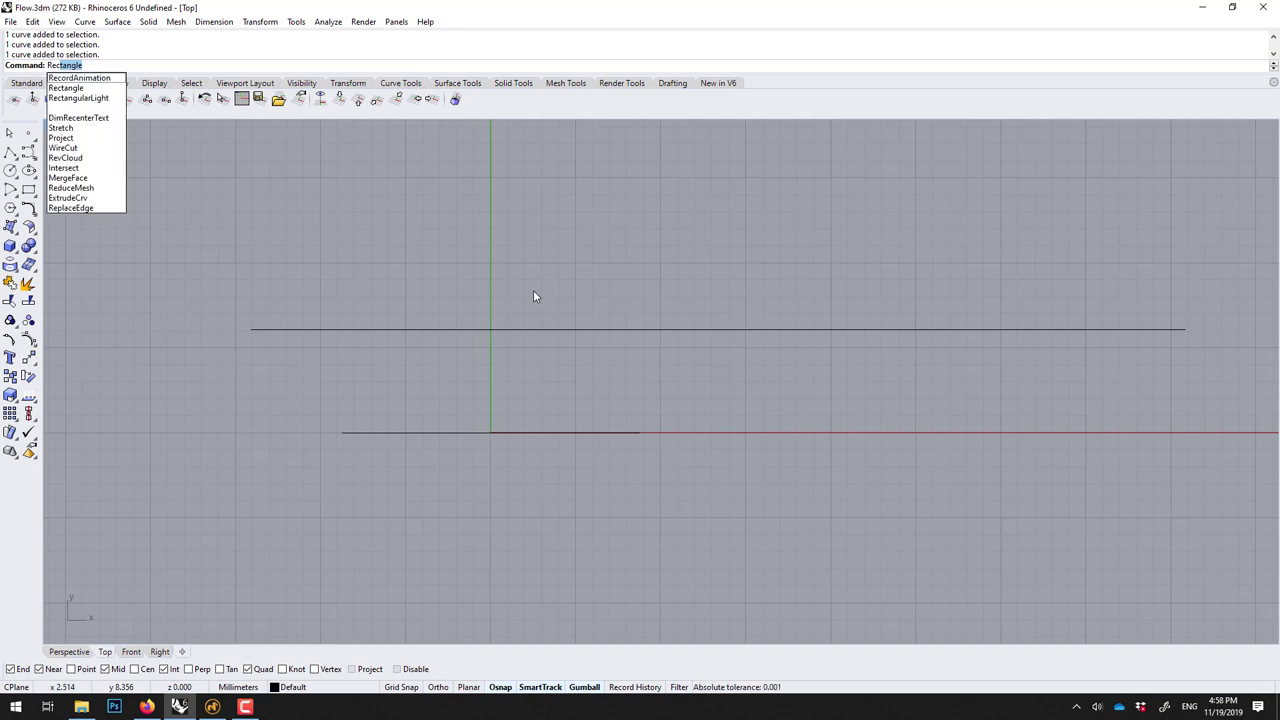
key(Return)
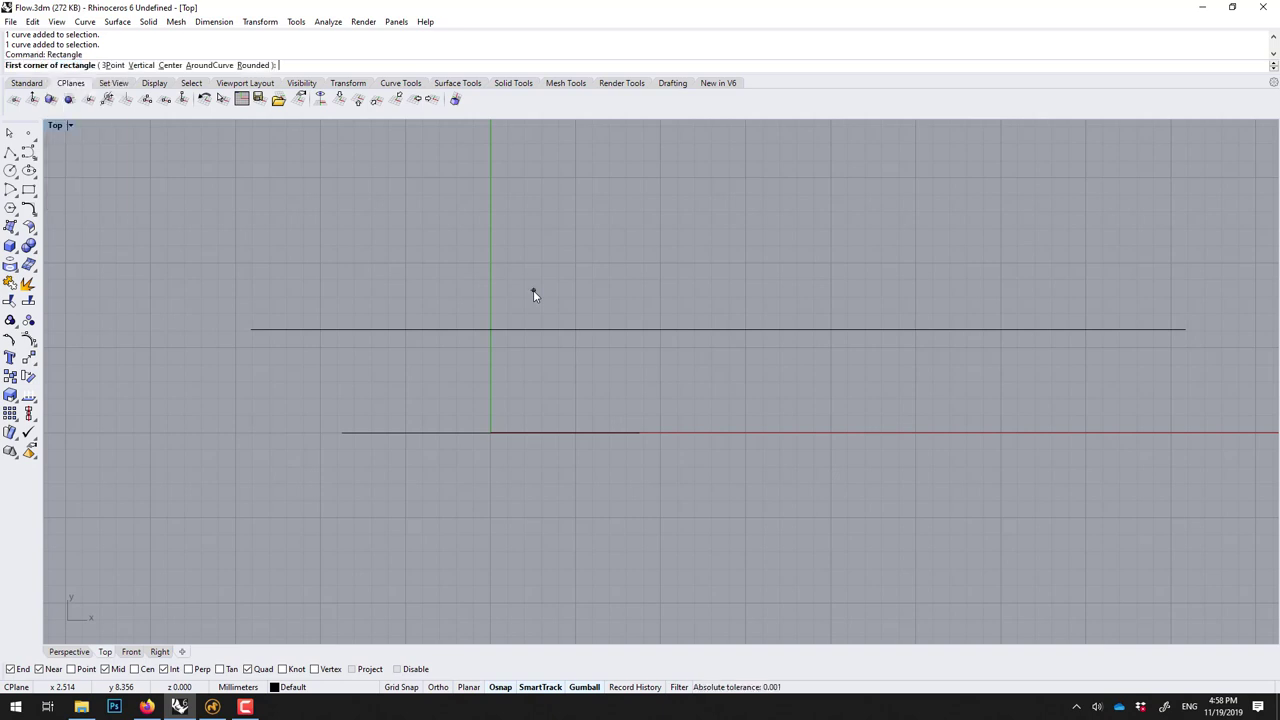
click(164, 65)
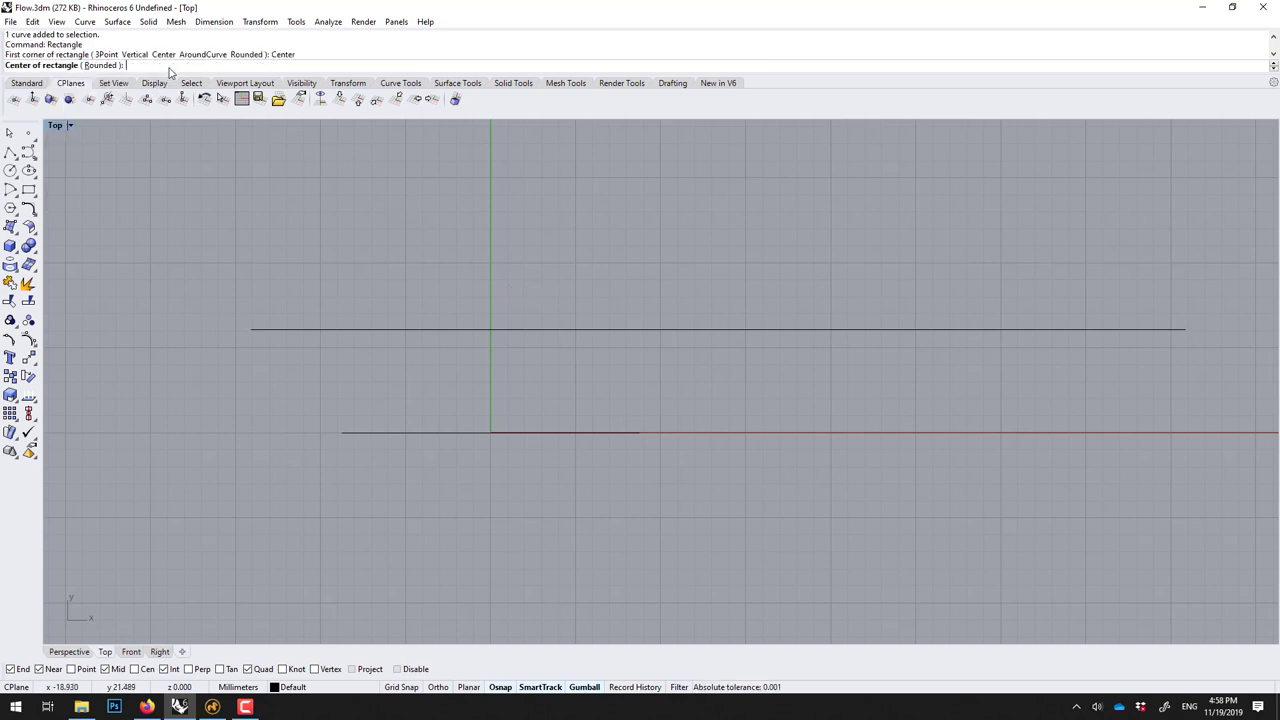
click(107, 669)
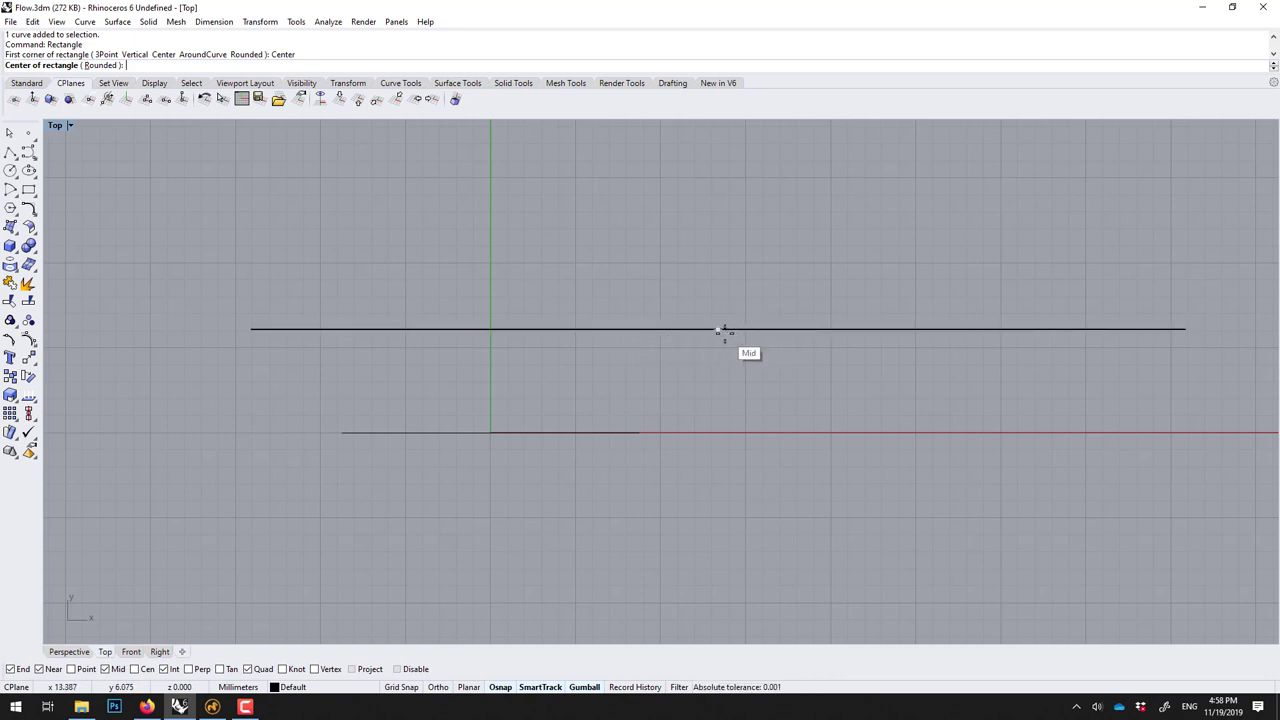
click(718, 330)
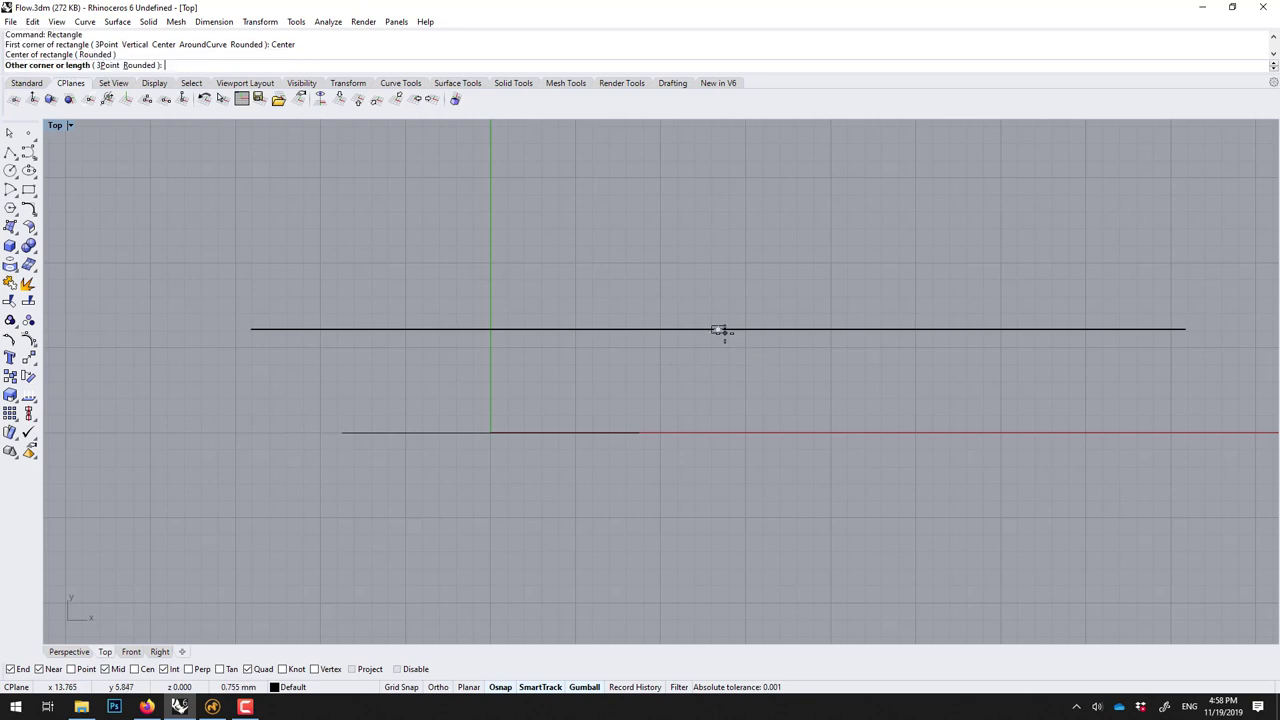
Finish the rectangle just past the line's right end and explode it into four edges.
click(1185, 313)
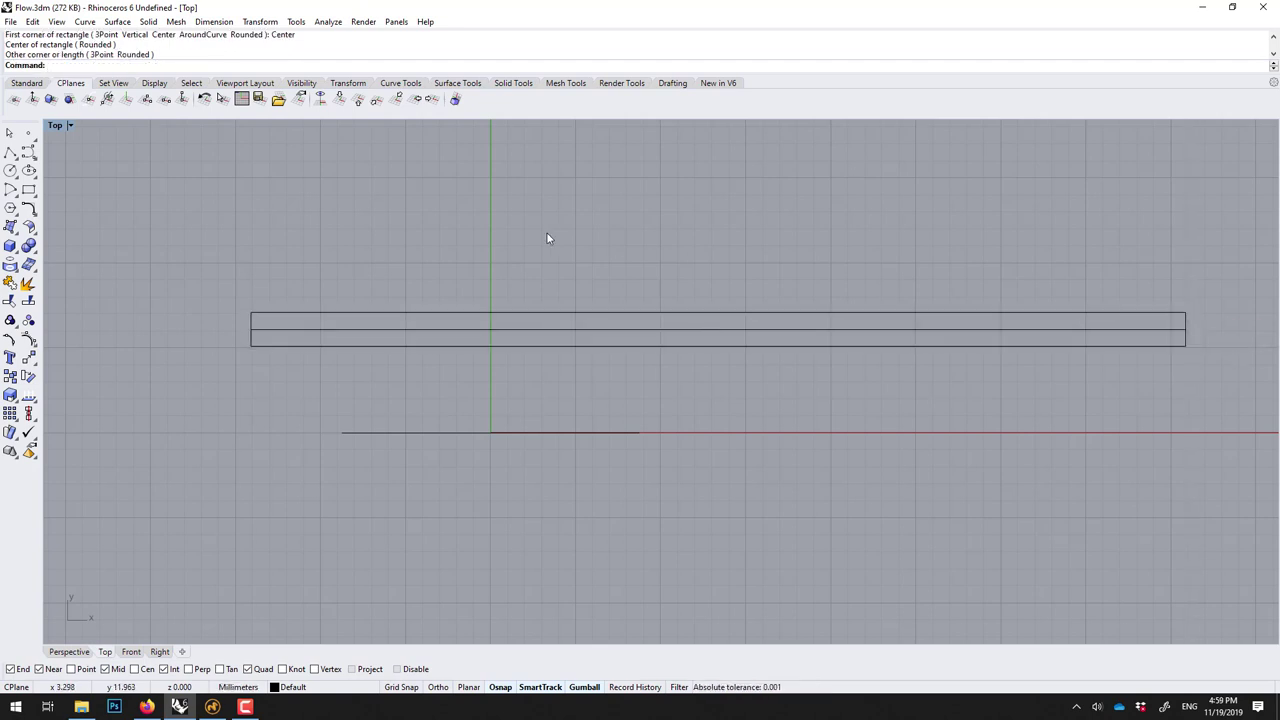
click(594, 332)
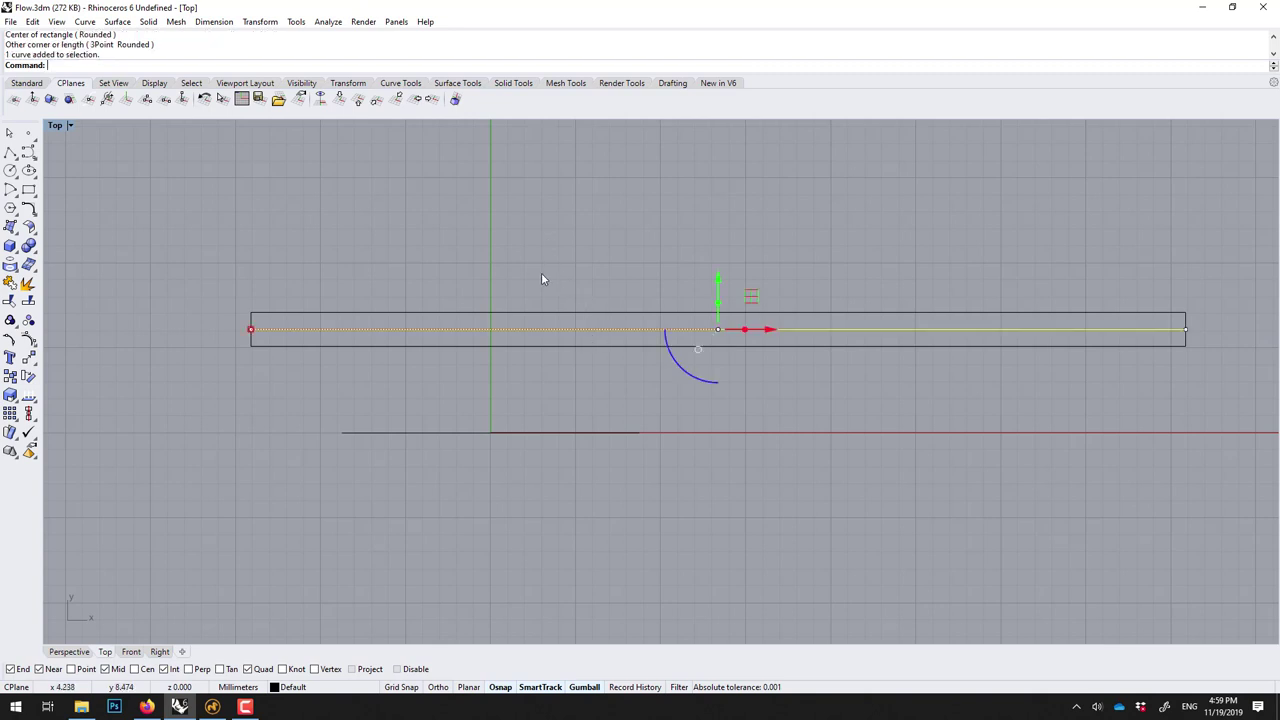
click(542, 274)
click(663, 329)
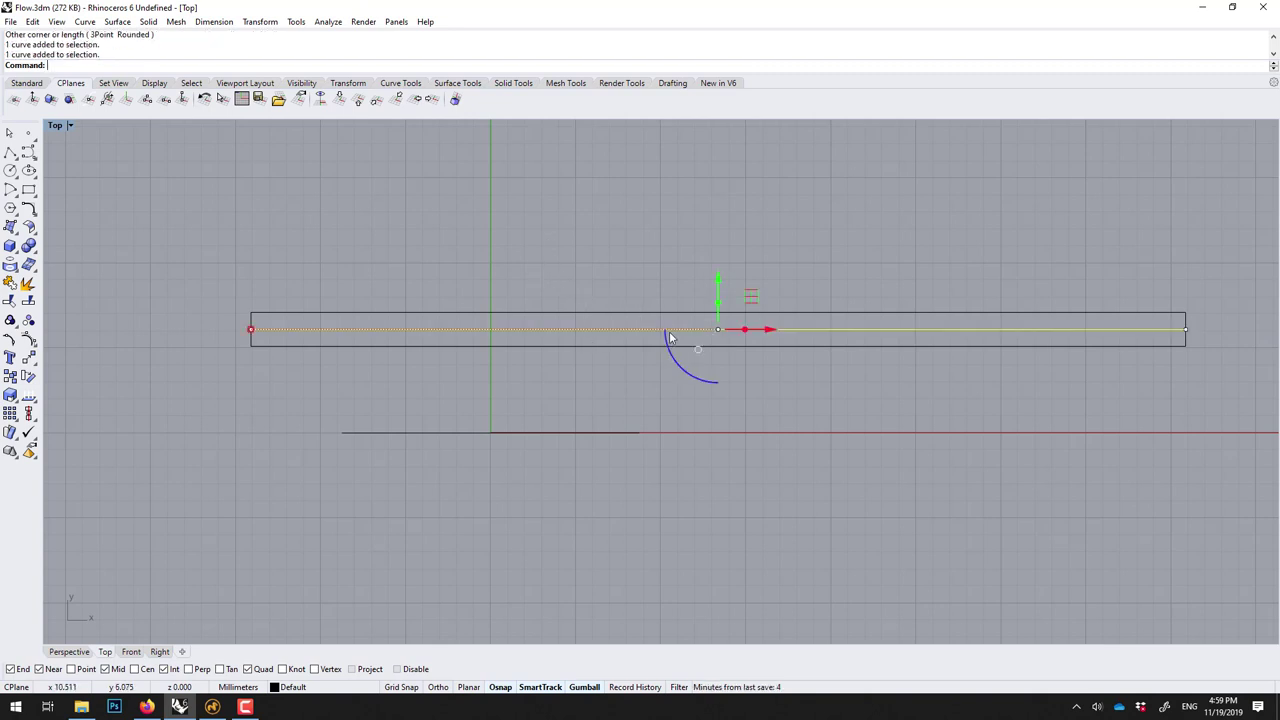
click(622, 288)
click(603, 313)
right_drag(607, 319, 520, 266)
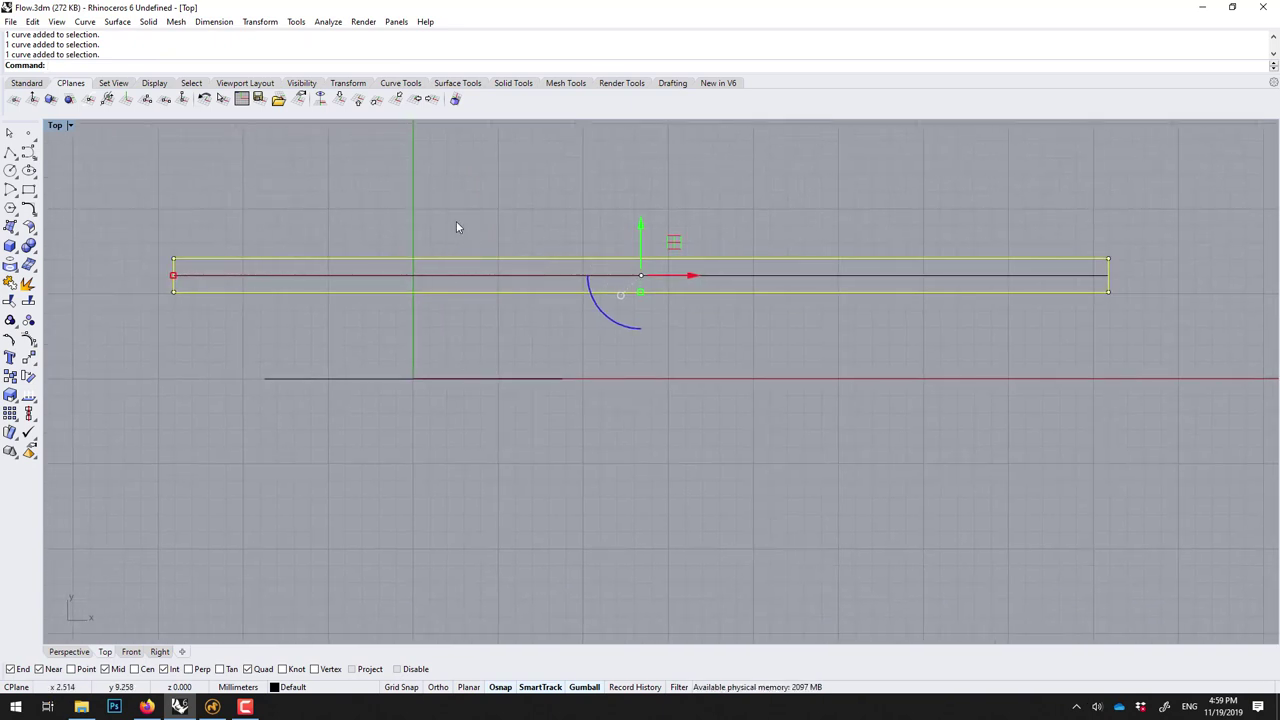
text(xplode)
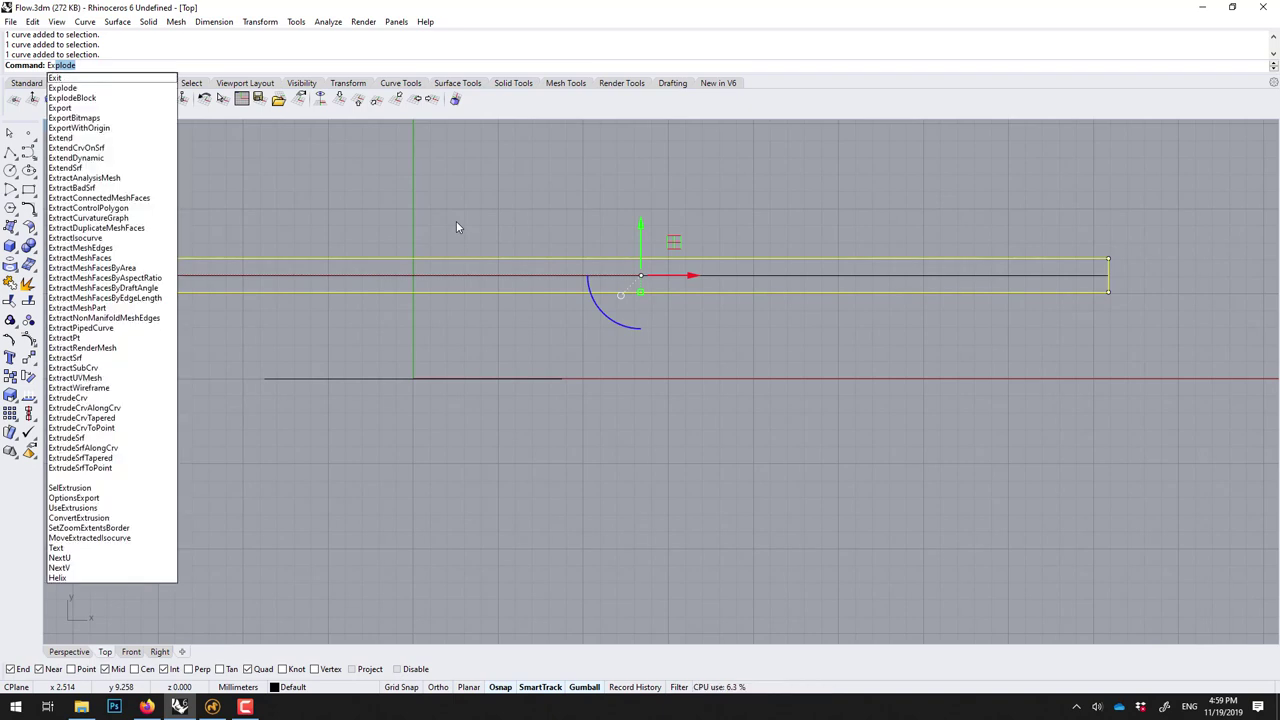
key(Return)
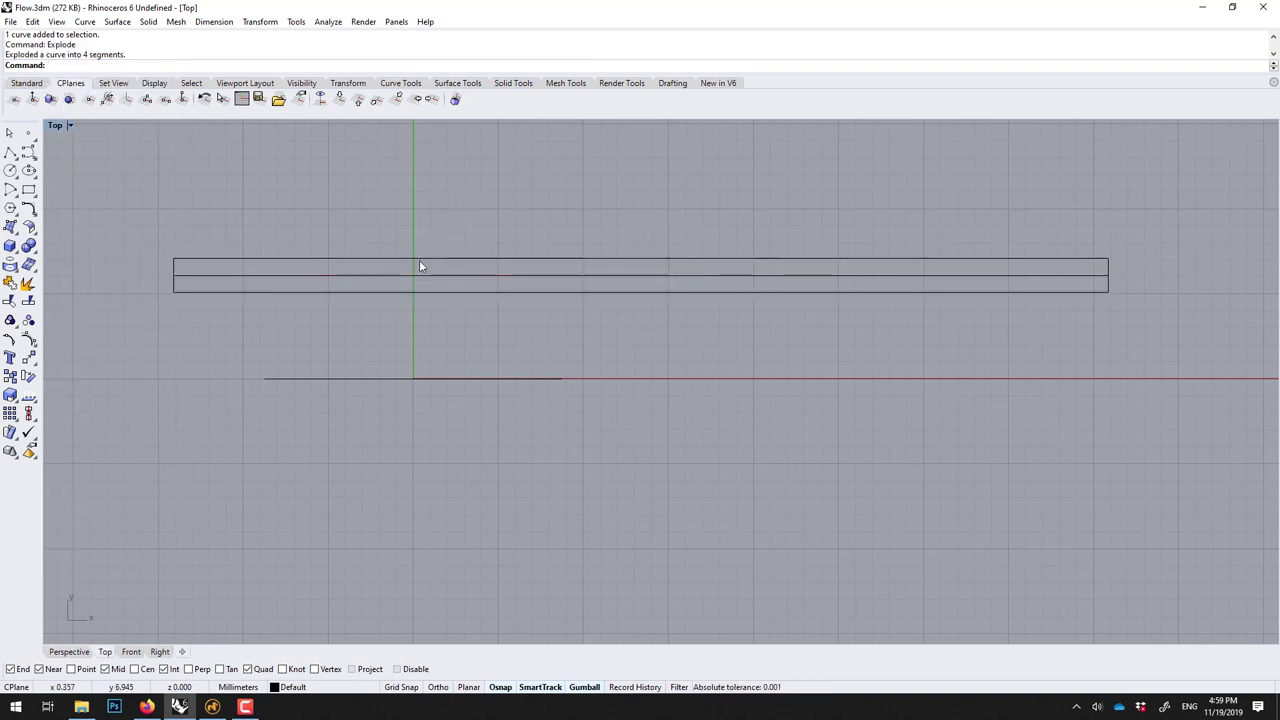
Delete the left and right end edges, then select the two long lines.
click(419, 260)
click(408, 292)
click(391, 249)
click(393, 256)
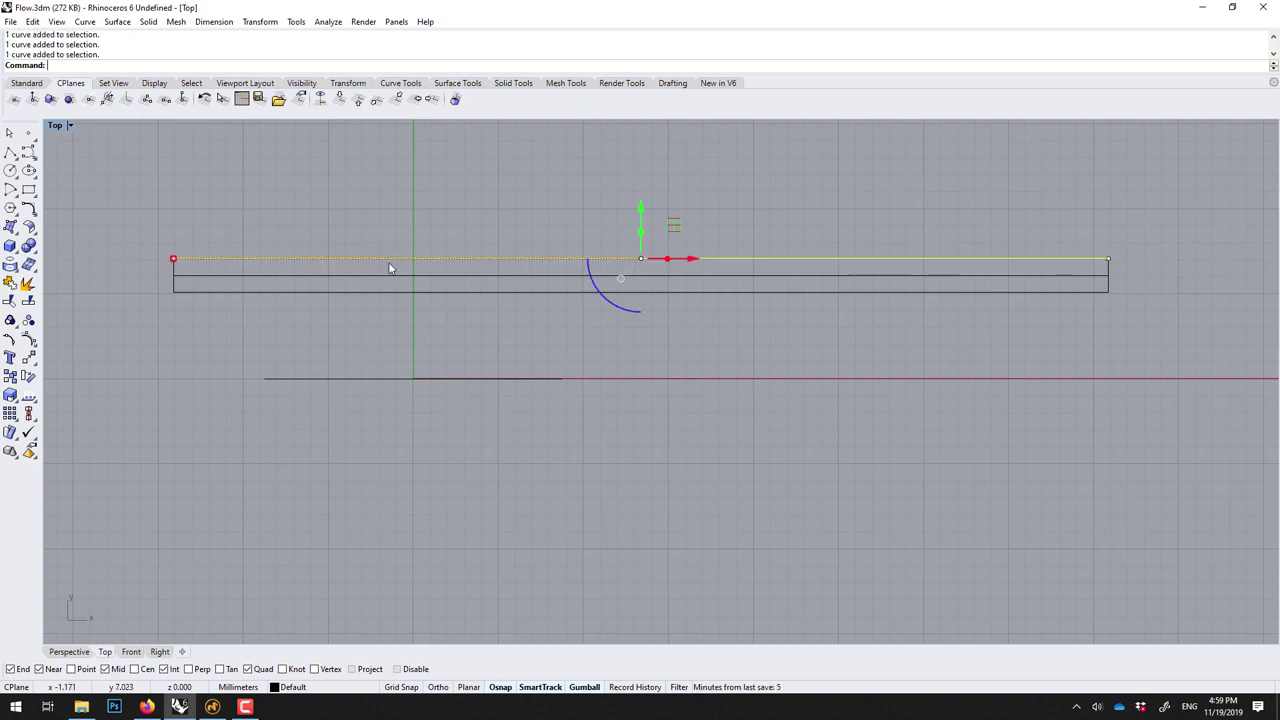
click(175, 267)
click(175, 267)
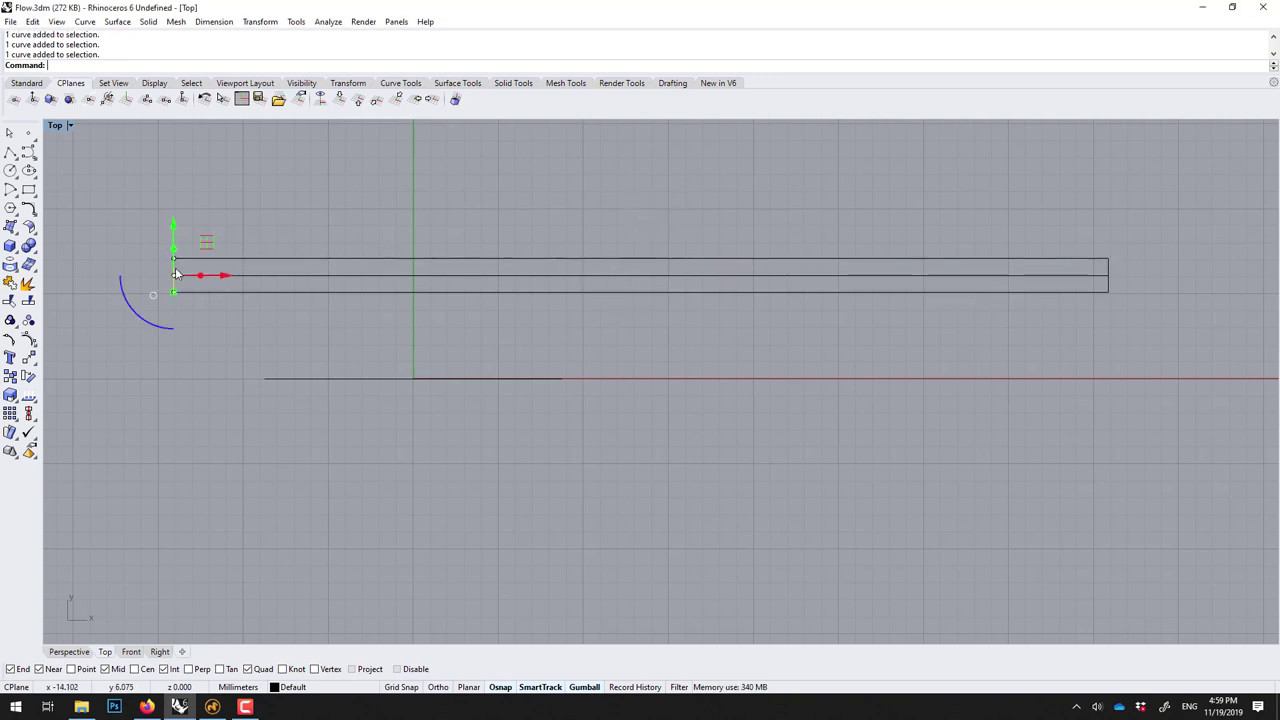
key(Delete)
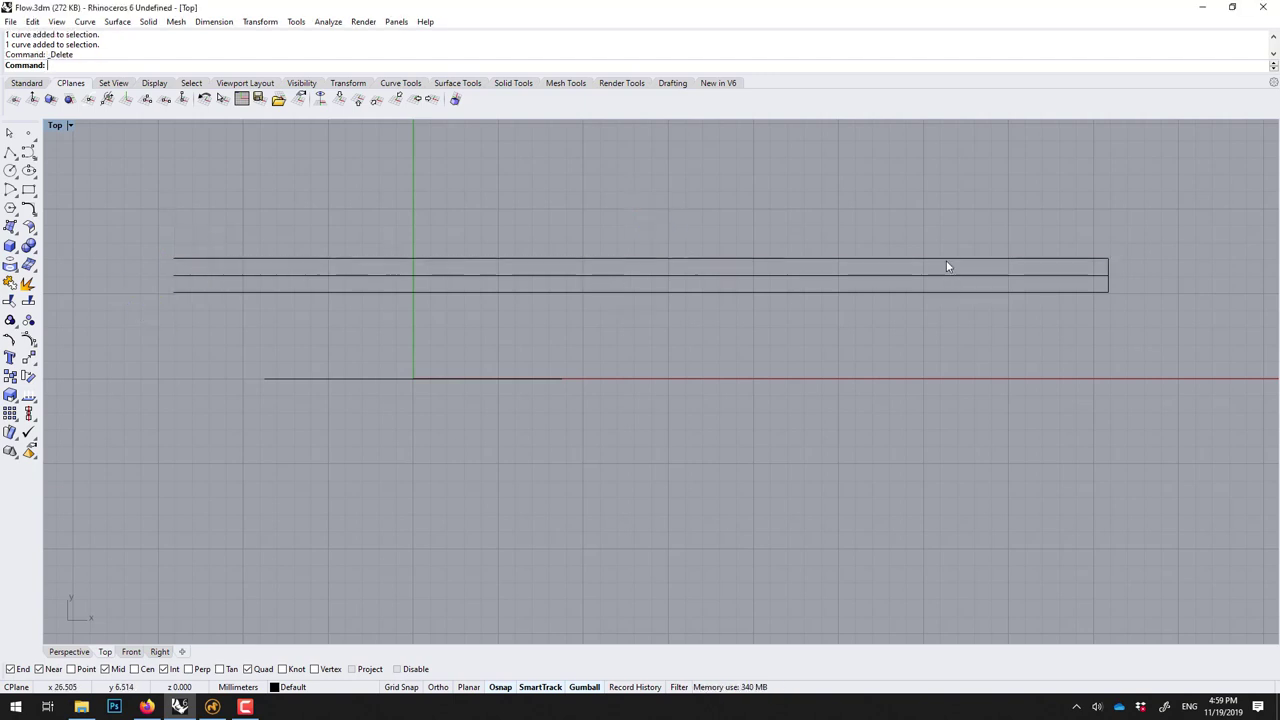
click(1108, 270)
key(Delete)
click(635, 258)
shift+click(657, 292)
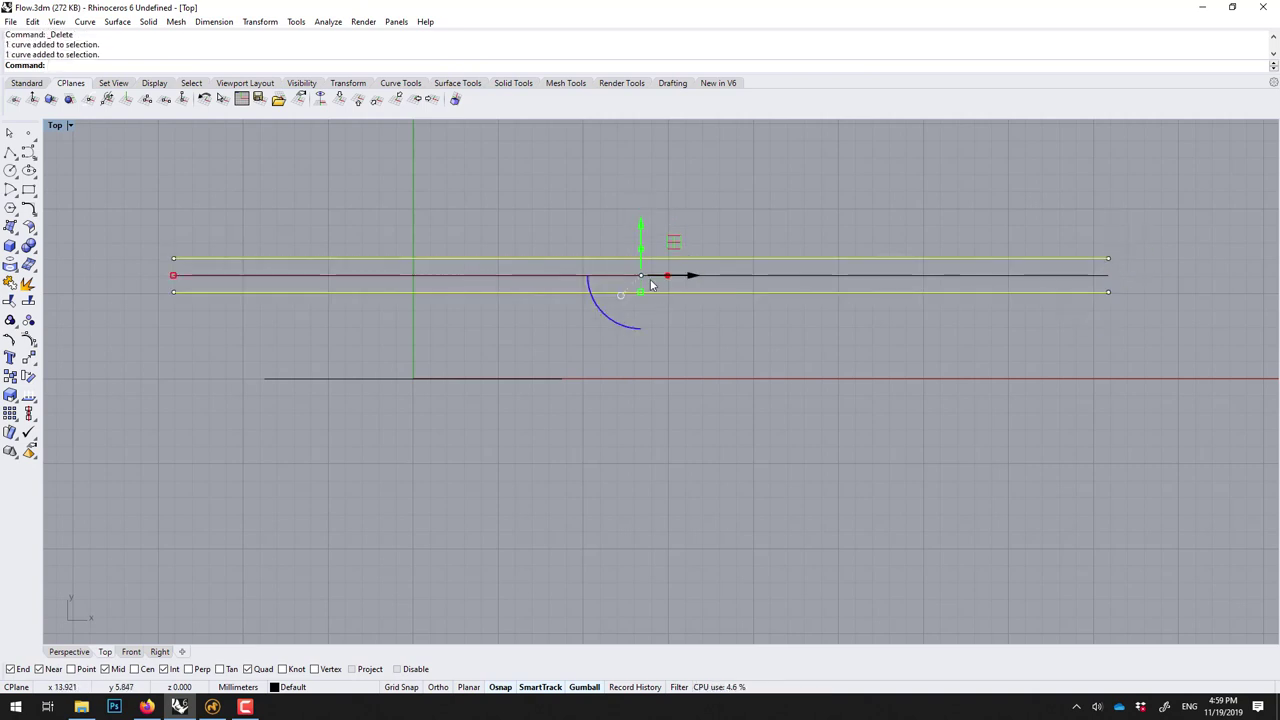
Rebuild both outer lines with 12 control points at degree 3, previewing 8 first.
text(Re)
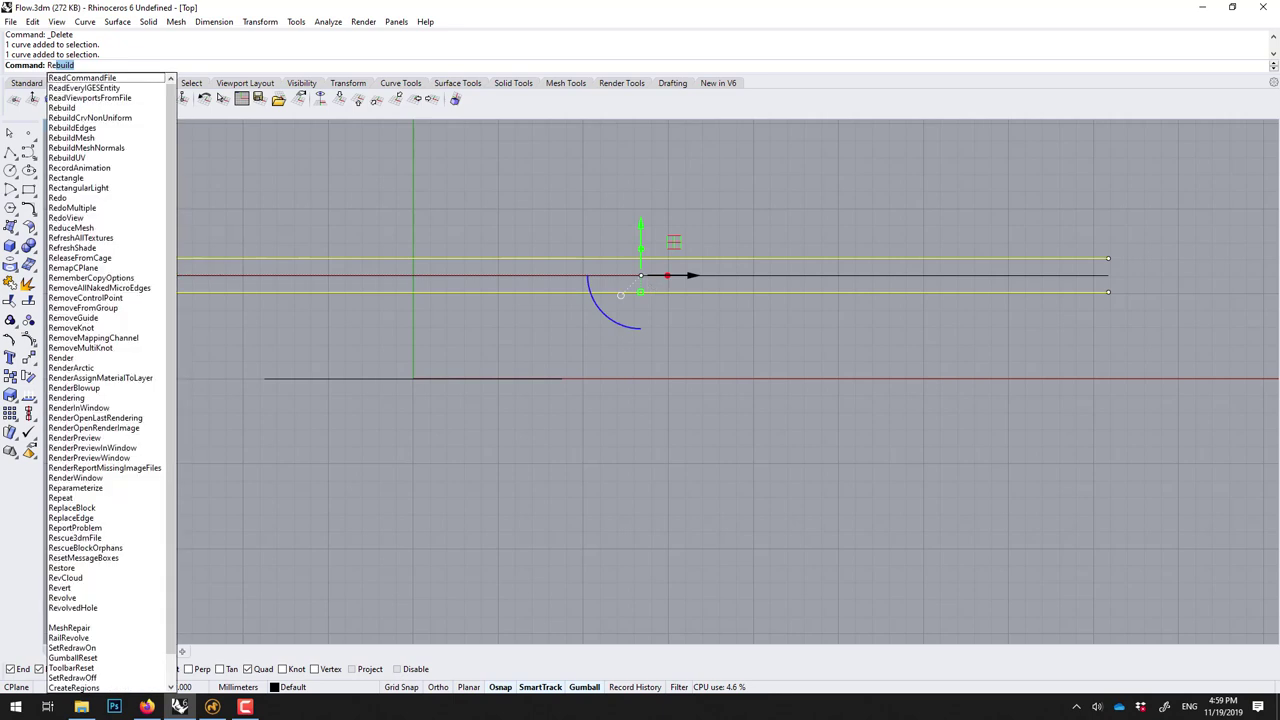
key(Return)
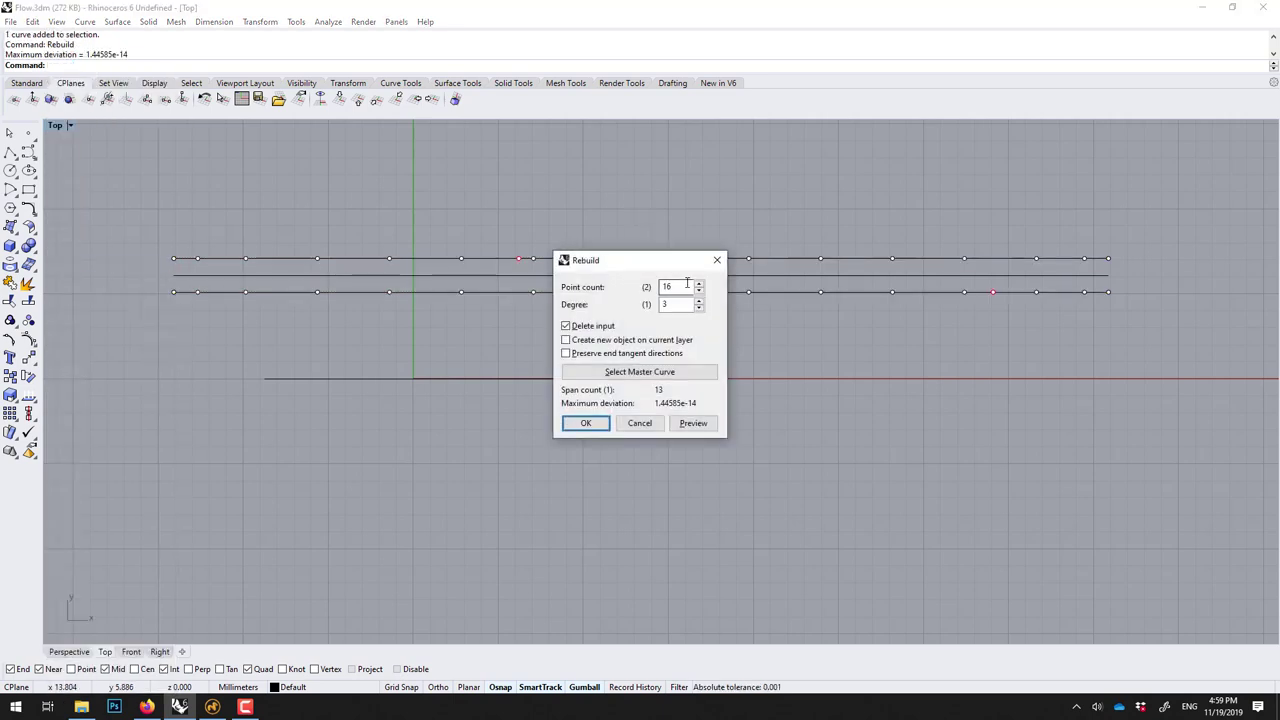
double_click(667, 287)
text(8)
click(692, 423)
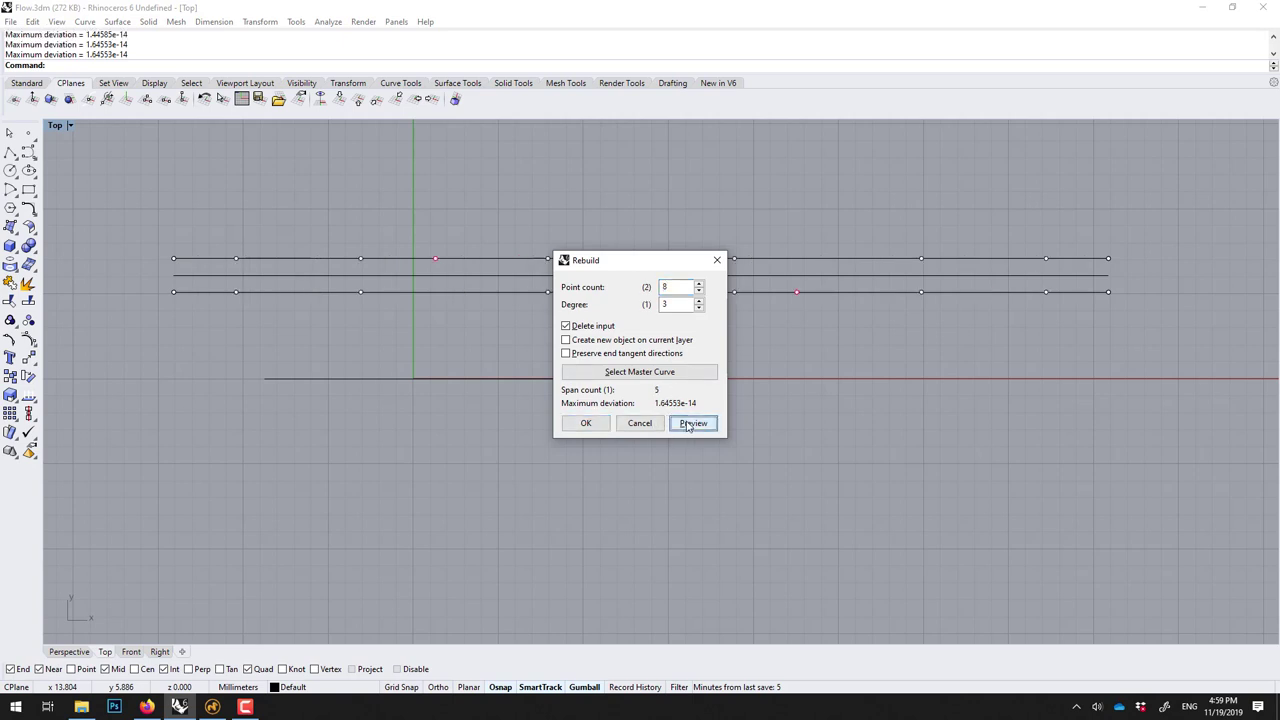
drag(640, 259, 660, 316)
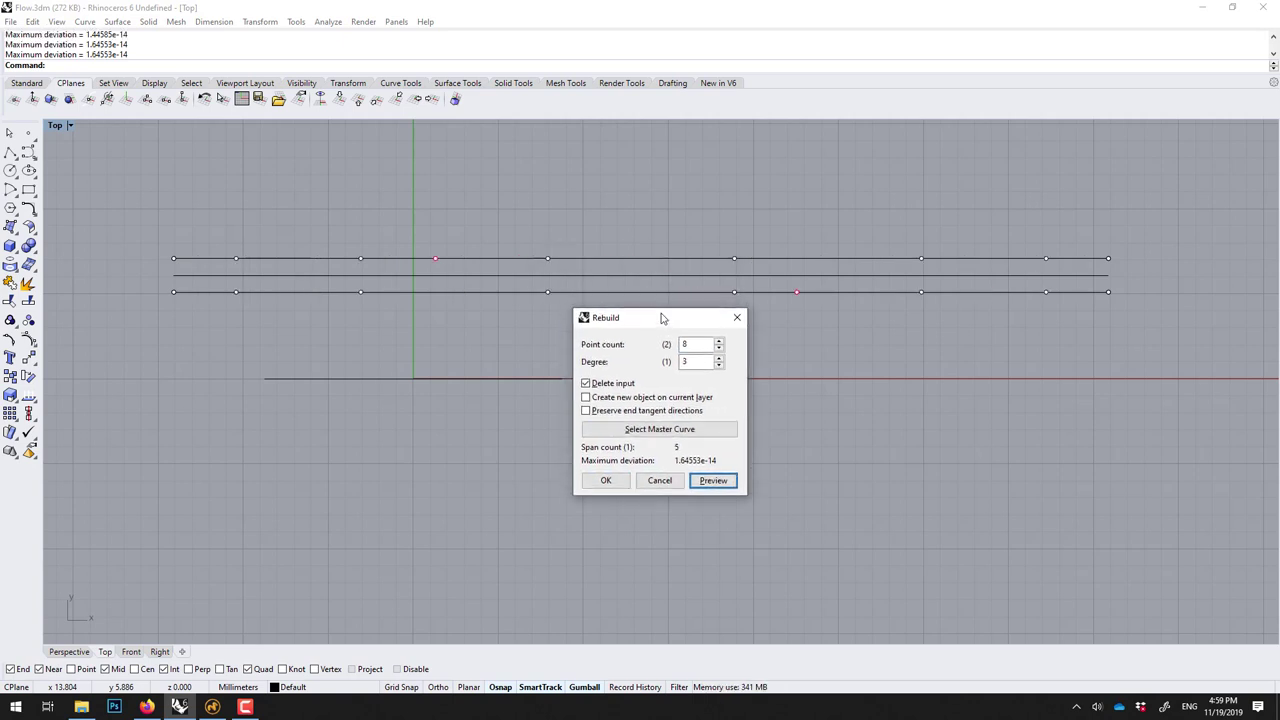
double_click(697, 343)
text(12)
click(712, 480)
click(607, 481)
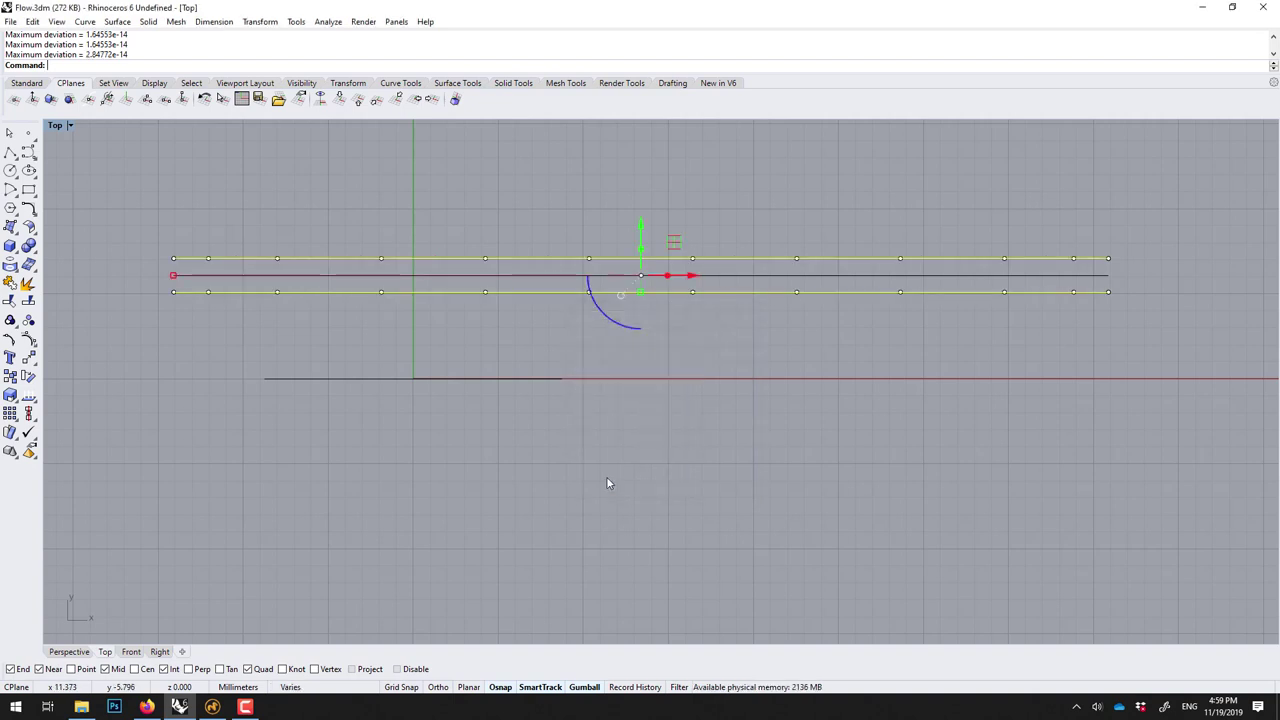
Spread the right-side control points apart so the outer lines bulge outward.
drag(755, 221, 926, 313)
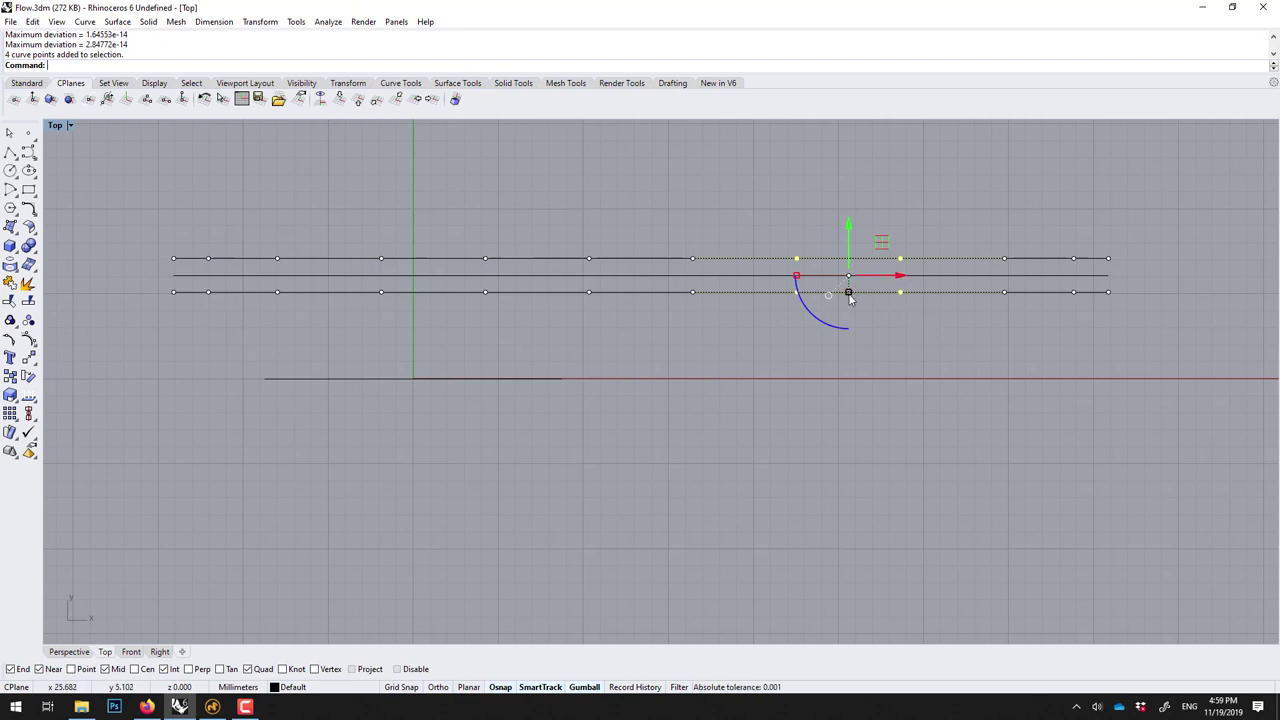
drag(849, 300, 859, 321)
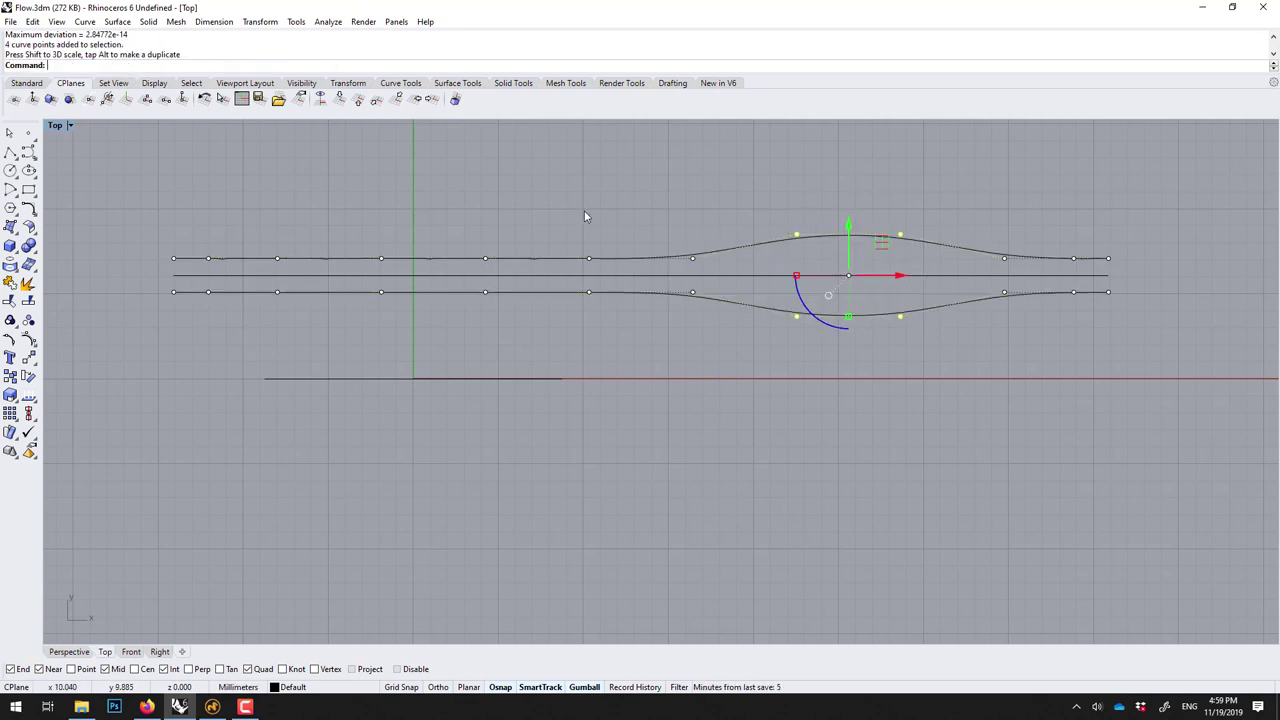
drag(254, 224, 499, 262)
drag(266, 283, 518, 316)
click(457, 233)
Scale the left-end control points of both curves in toward the centre line.
click(440, 292)
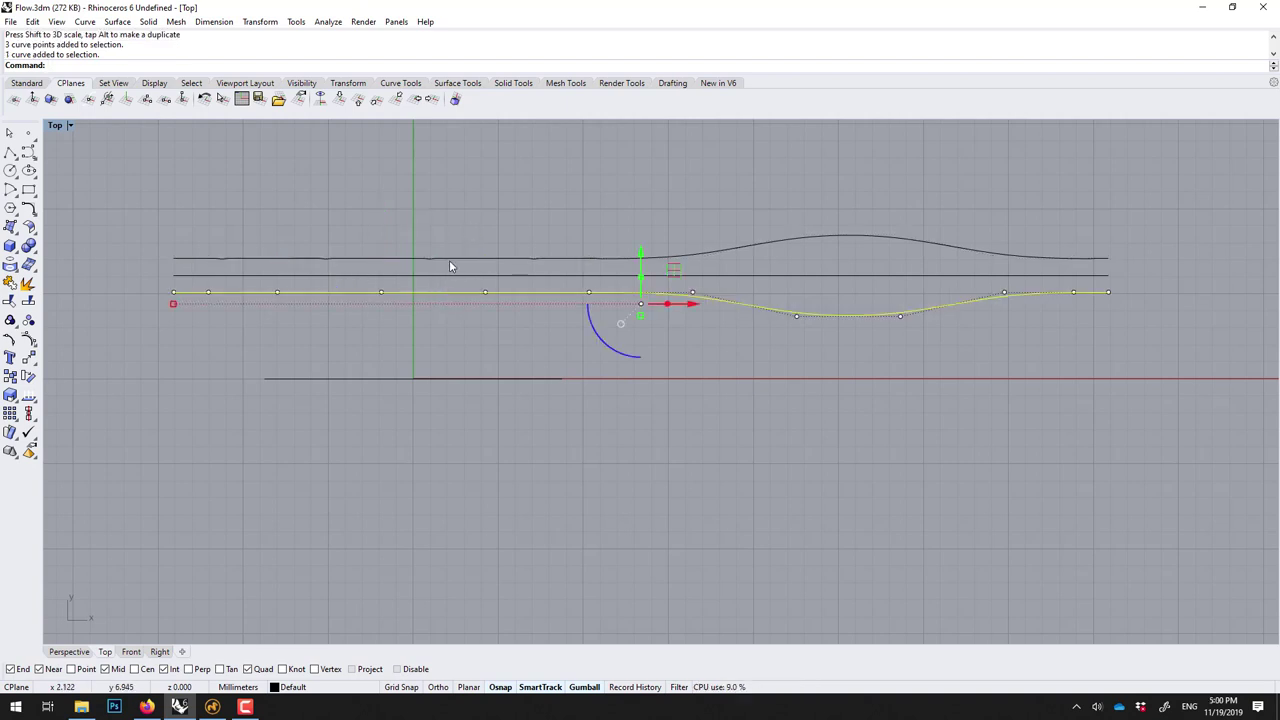
shift+click(449, 259)
drag(261, 225, 548, 325)
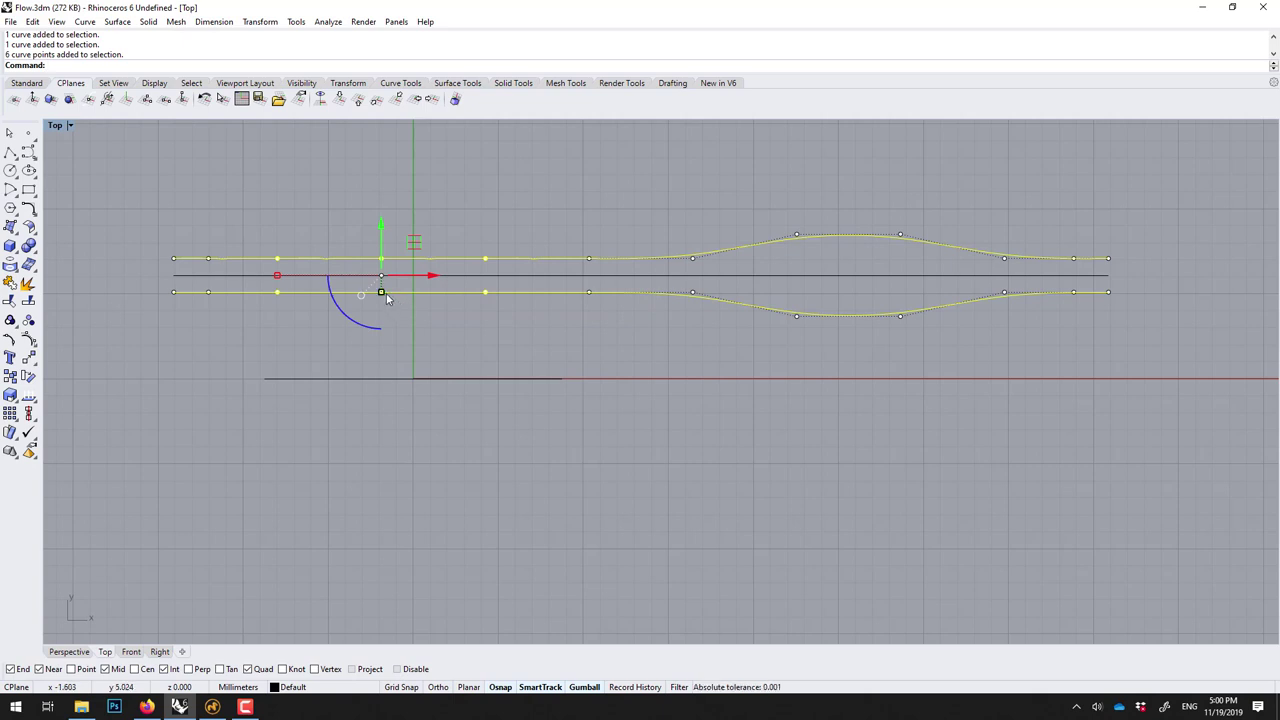
drag(381, 292, 381, 280)
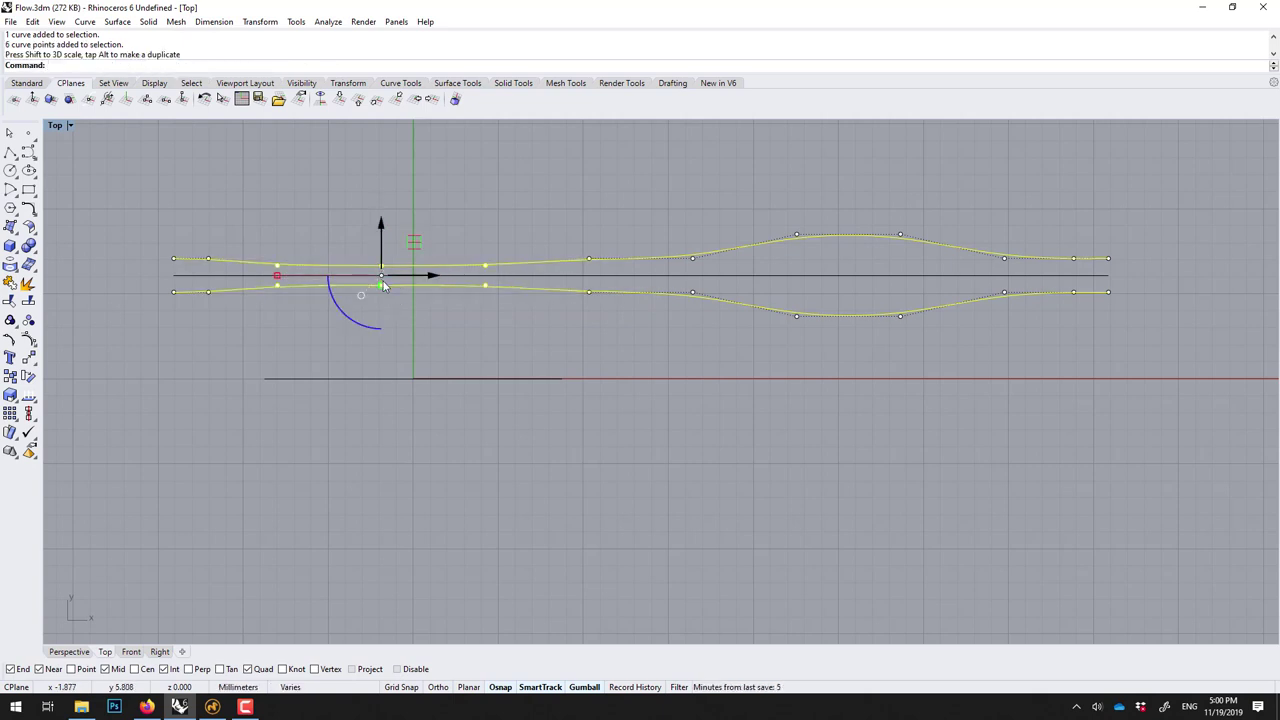
drag(381, 281, 381, 288)
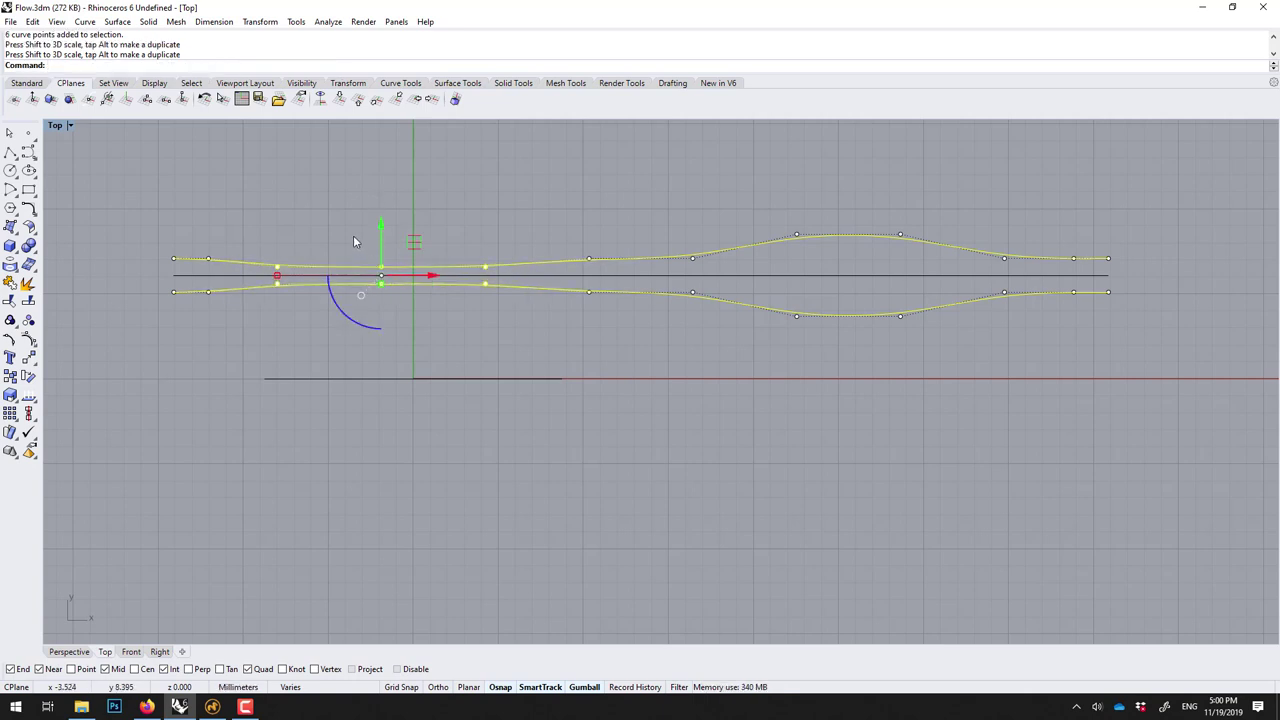
click(354, 237)
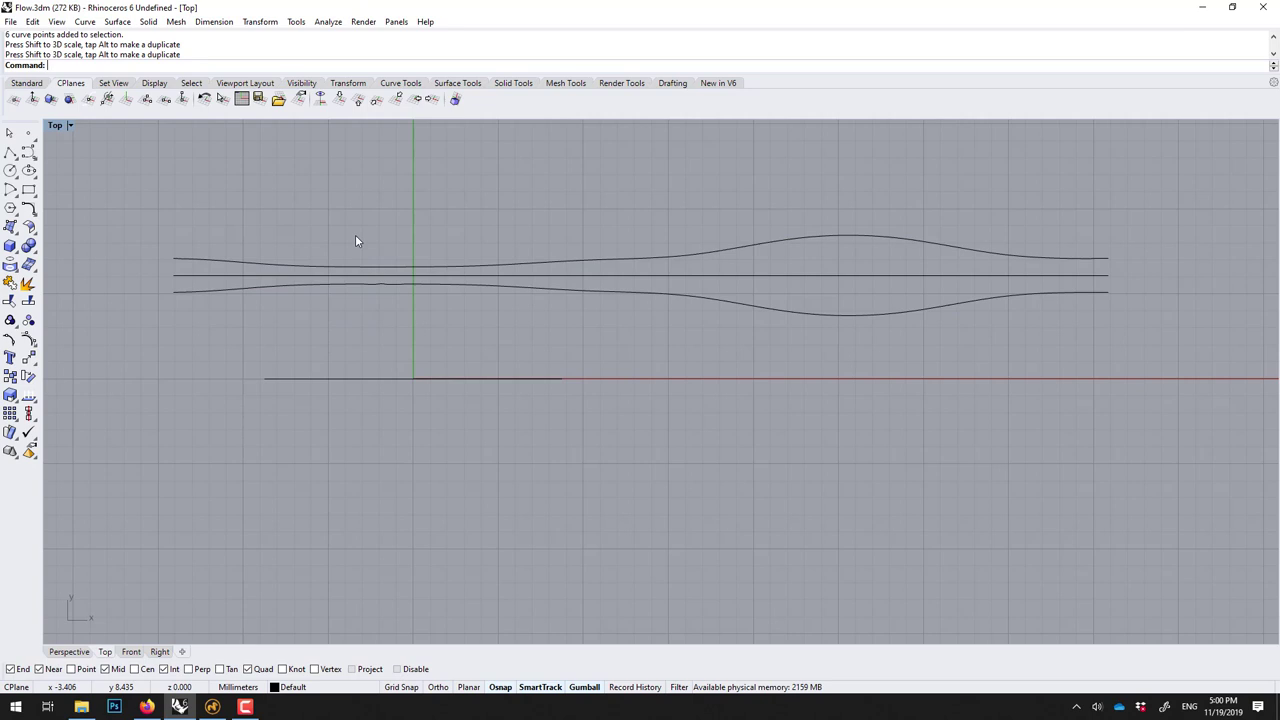
Maximize the Perspective view, orbit into 3D and select the flat profile curves.
double_click(63, 131)
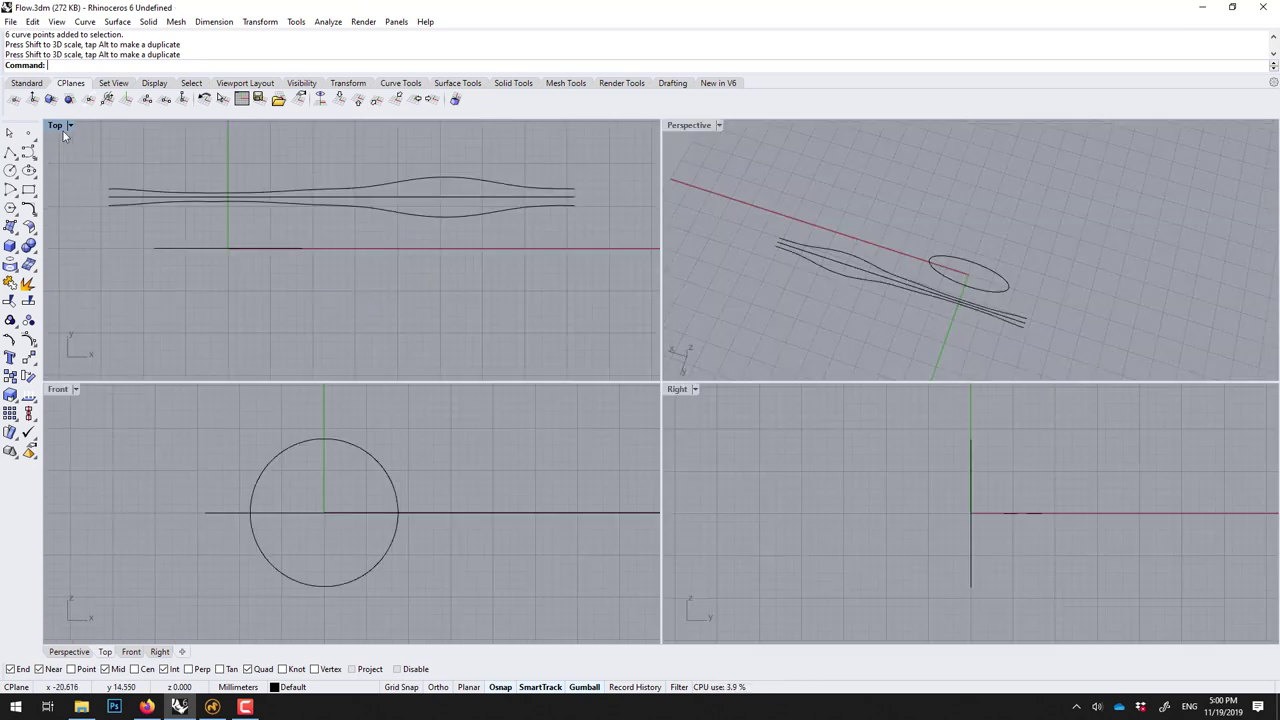
double_click(688, 125)
right_drag(655, 301, 520, 518)
click(512, 497)
shift+click(547, 527)
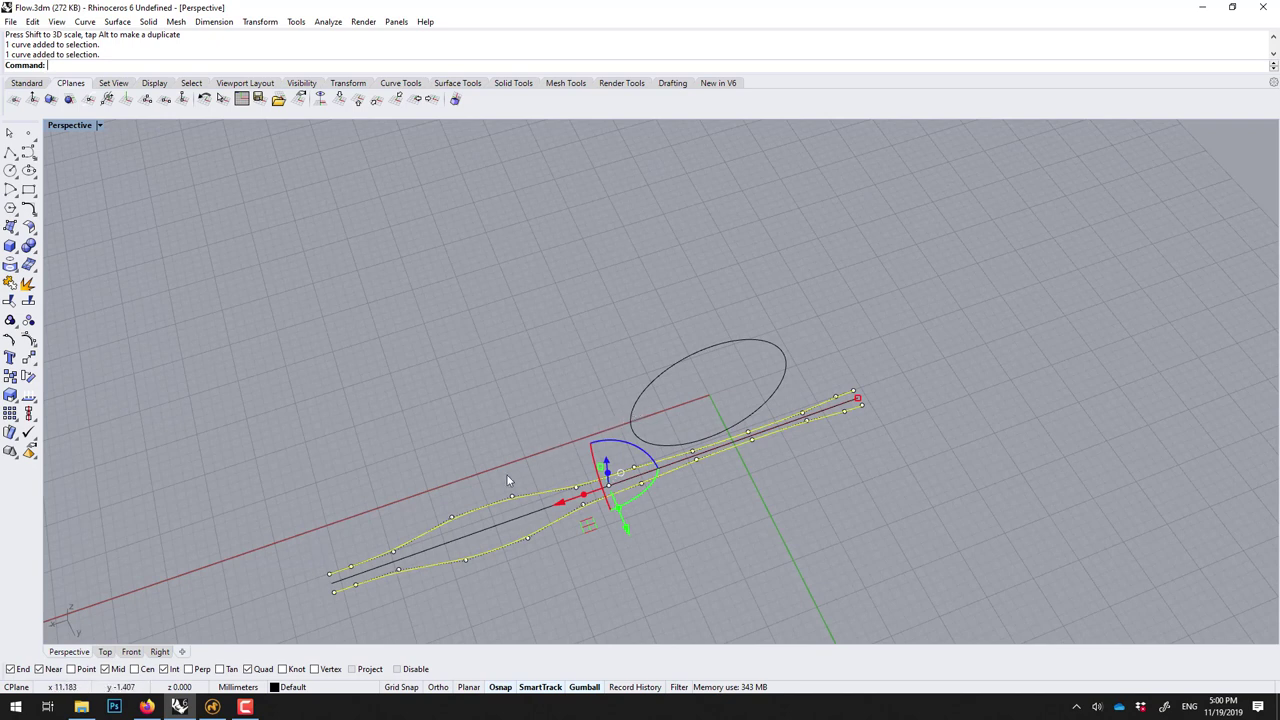
Check the ellipse and middle line, centre the view, clear the selection and type Flow.
click(640, 436)
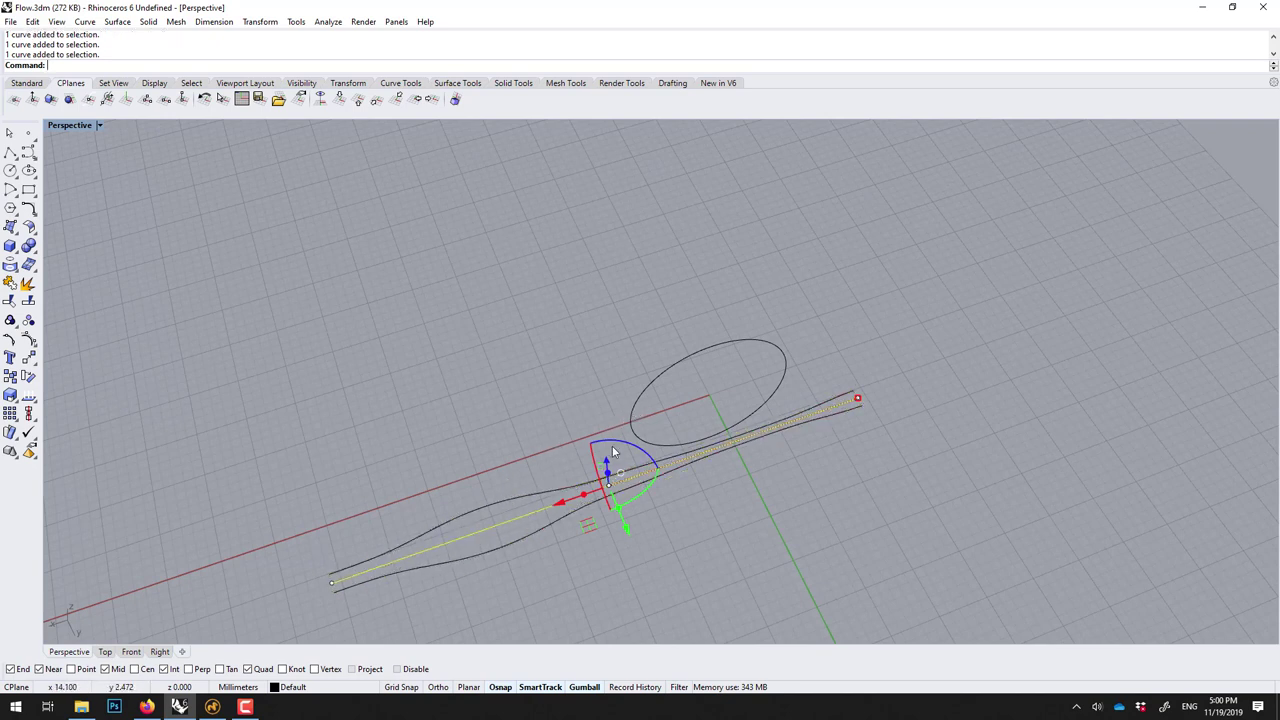
click(556, 509)
shift+right_drag(555, 447, 620, 340)
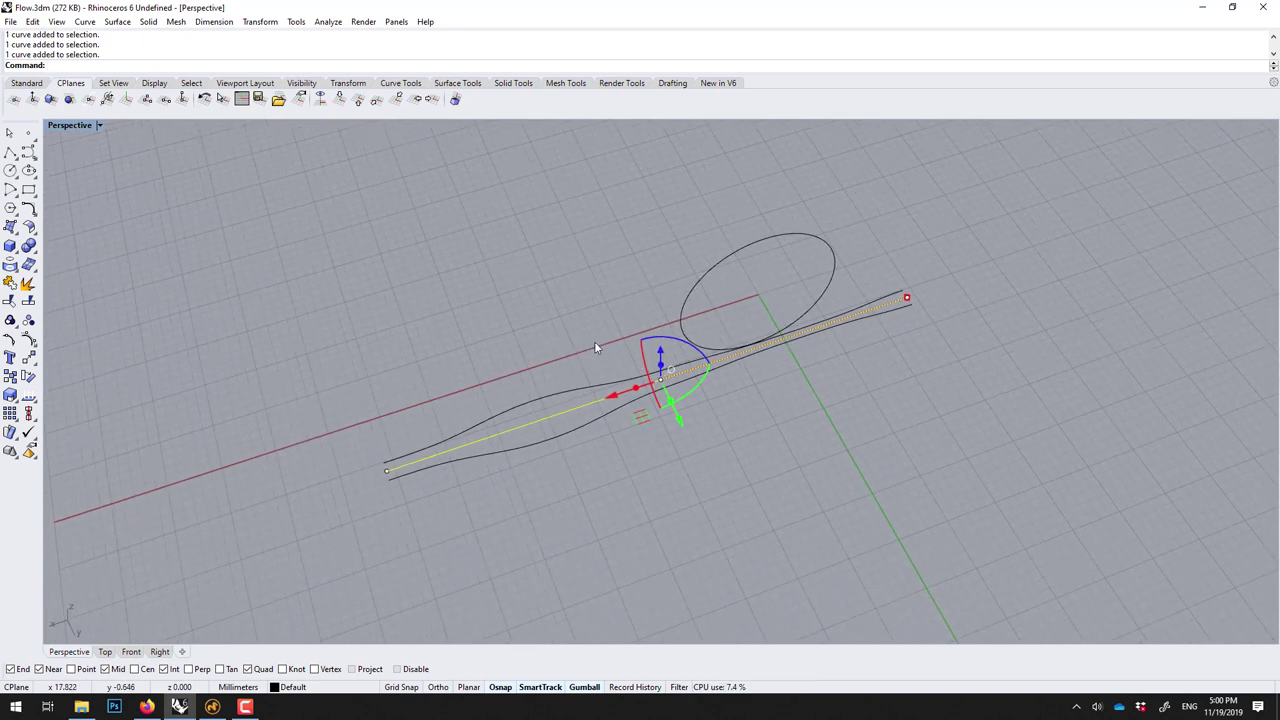
key(Escape)
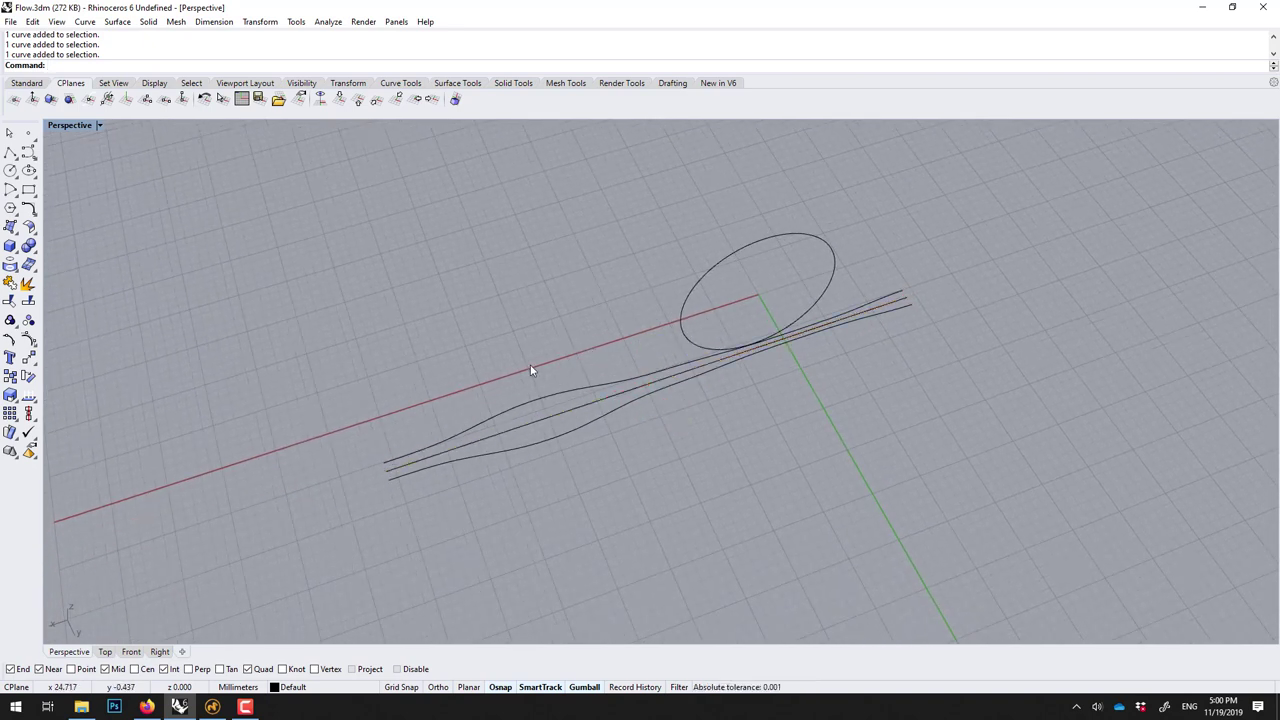
text(Flow)
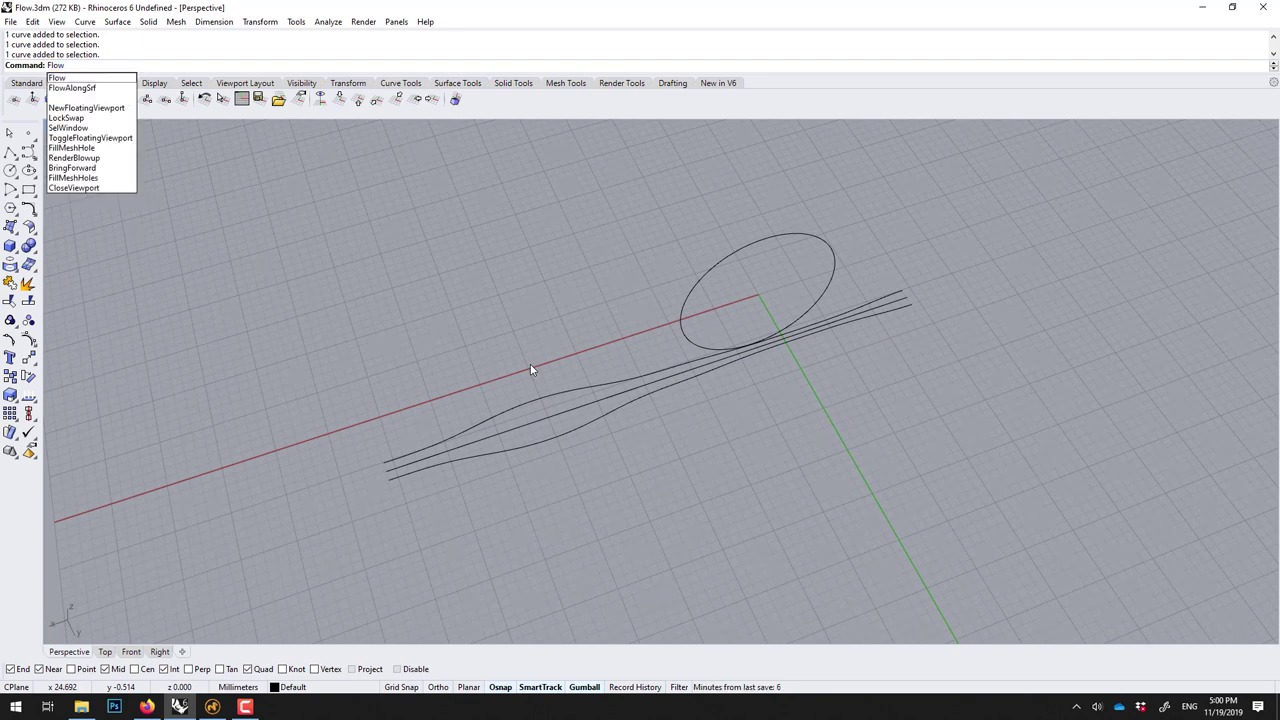
Start Flow and choose the upper and lower profile curves as the objects to flow.
click(67, 82)
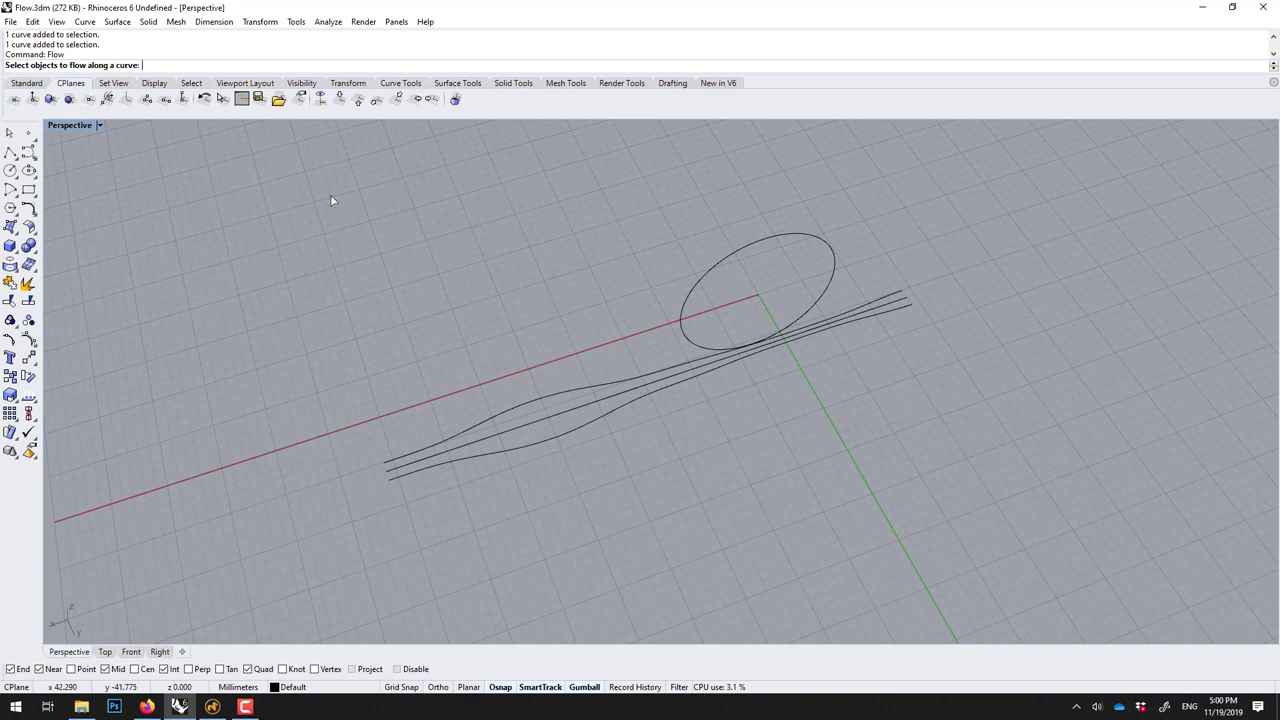
click(528, 403)
click(546, 446)
key(Return)
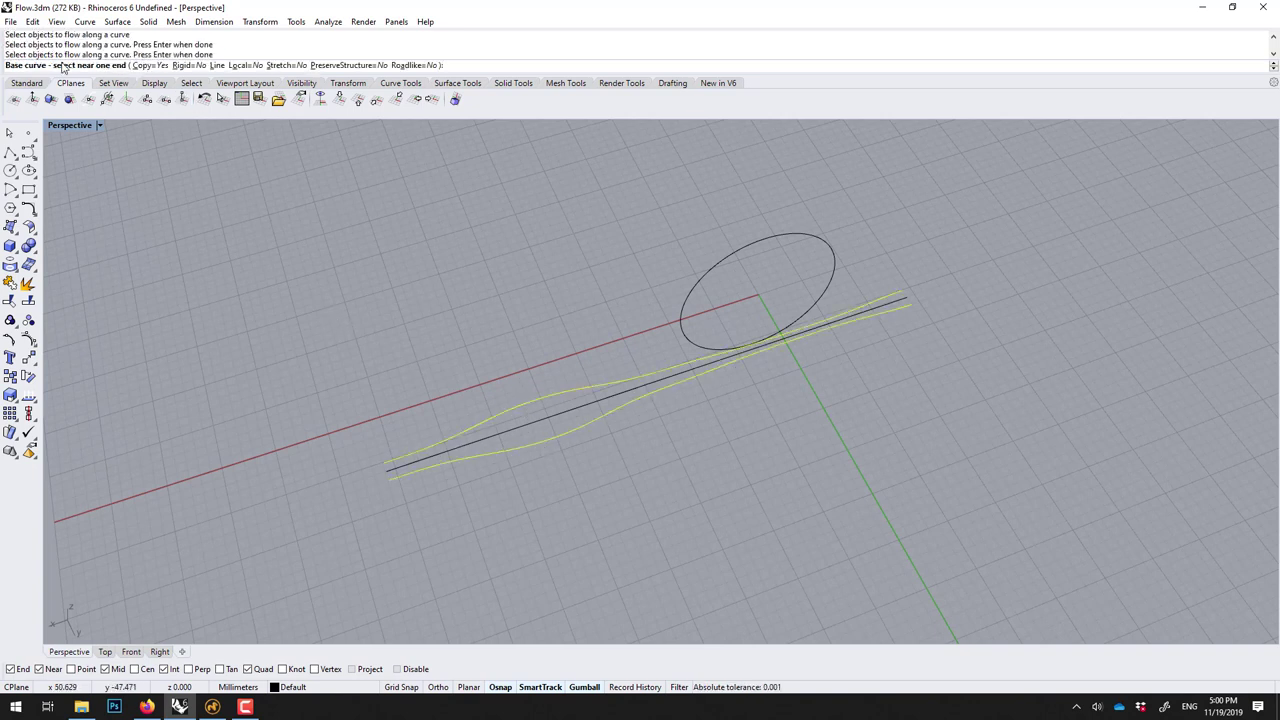
Flow them from the straight middle base line onto the ellipse, then window-select the original curves.
click(389, 471)
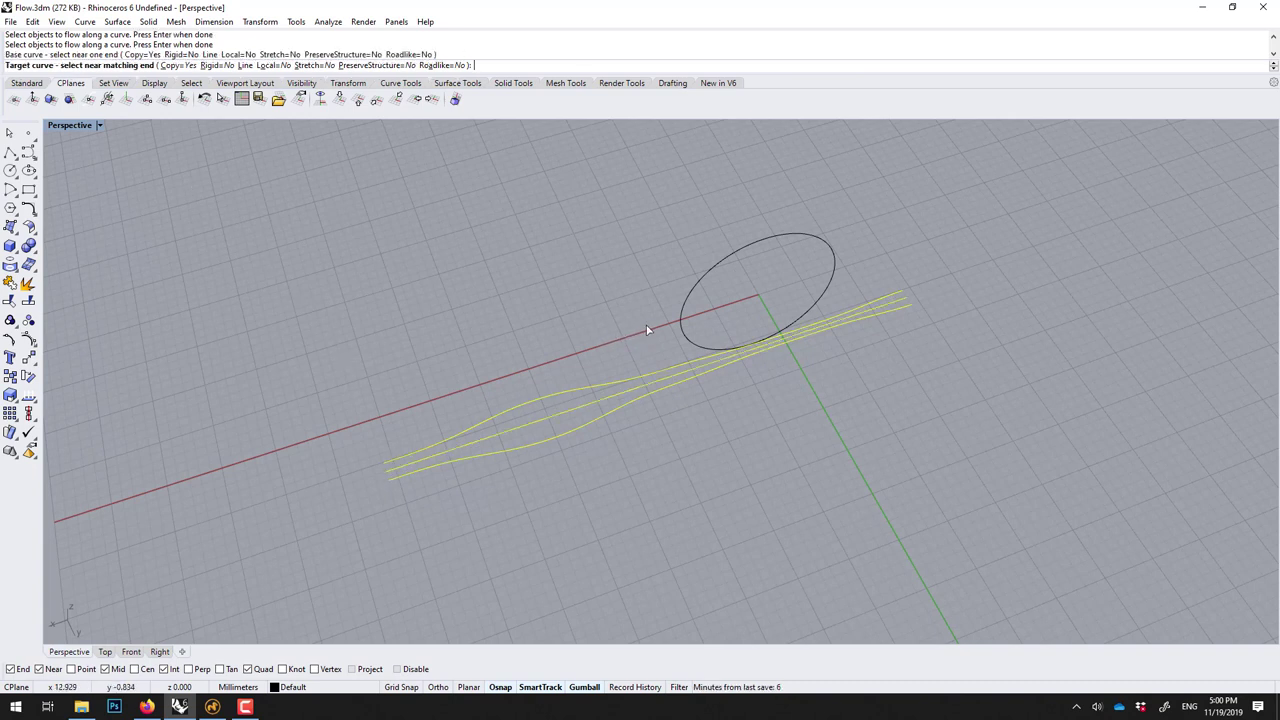
click(683, 326)
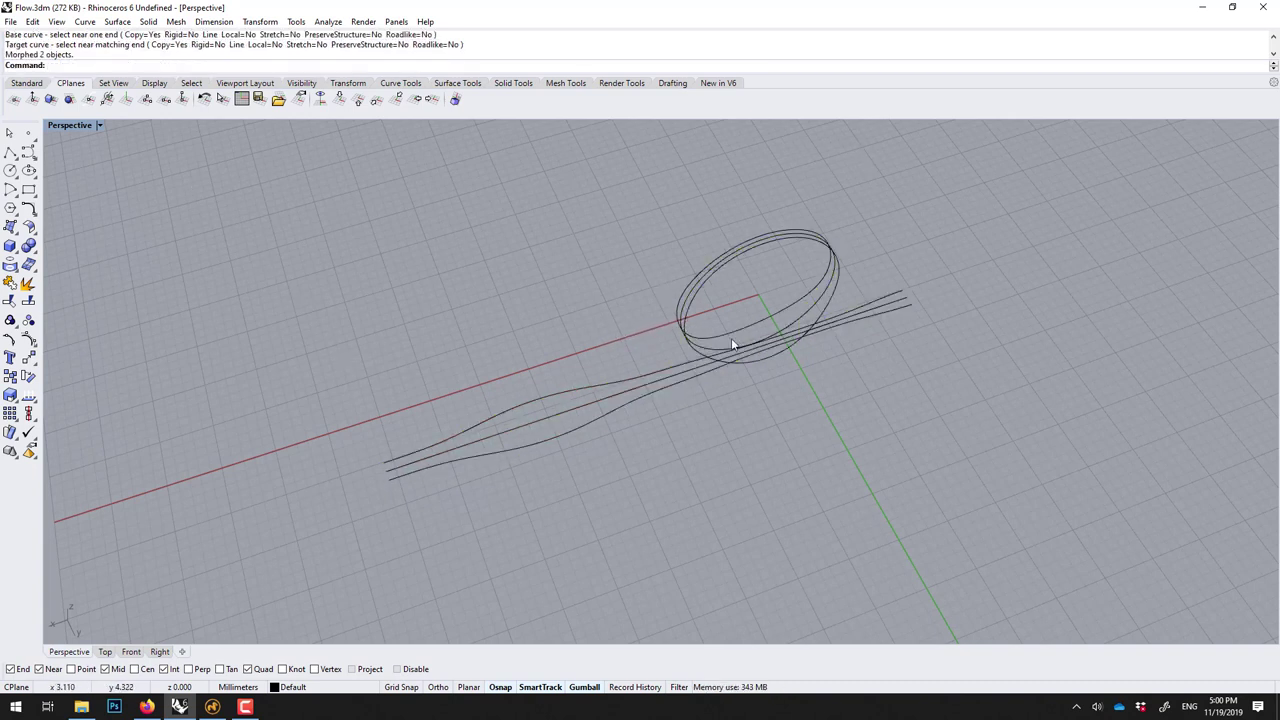
right_drag(731, 340, 573, 463)
drag(573, 463, 528, 348)
Delete the three straight source curves and the original ellipse.
key(Delete)
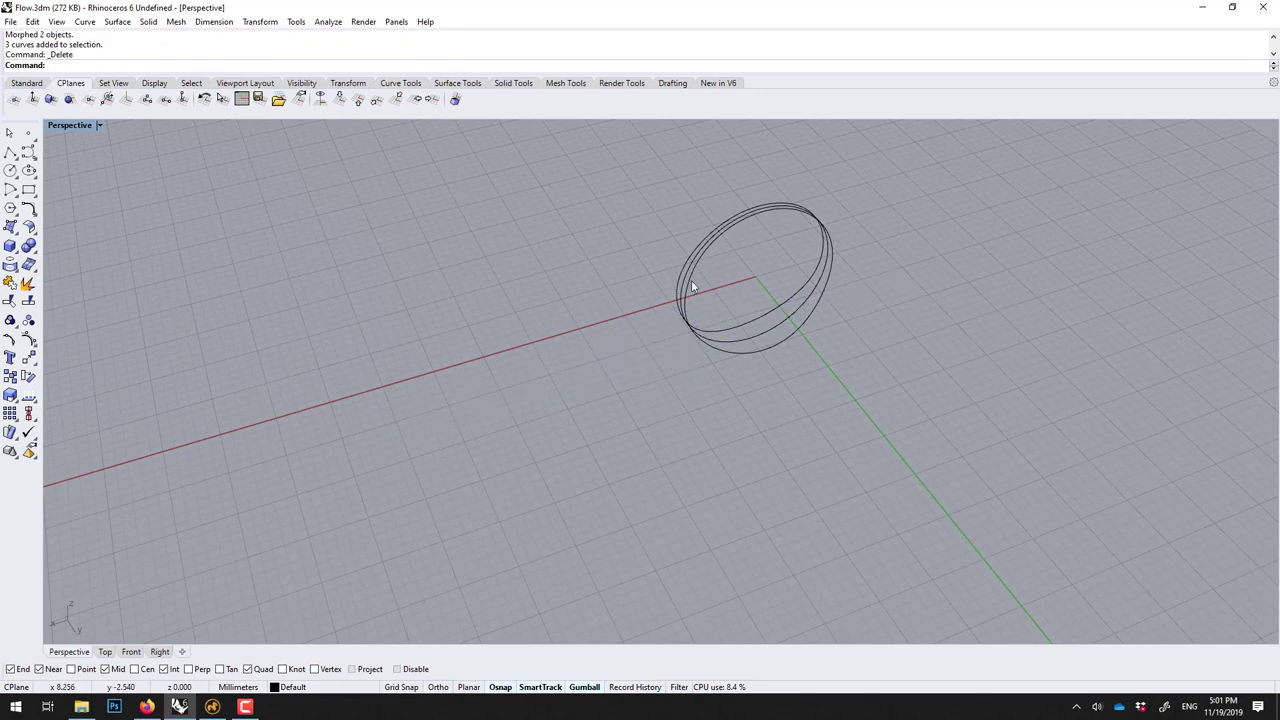
click(686, 280)
key(Delete)
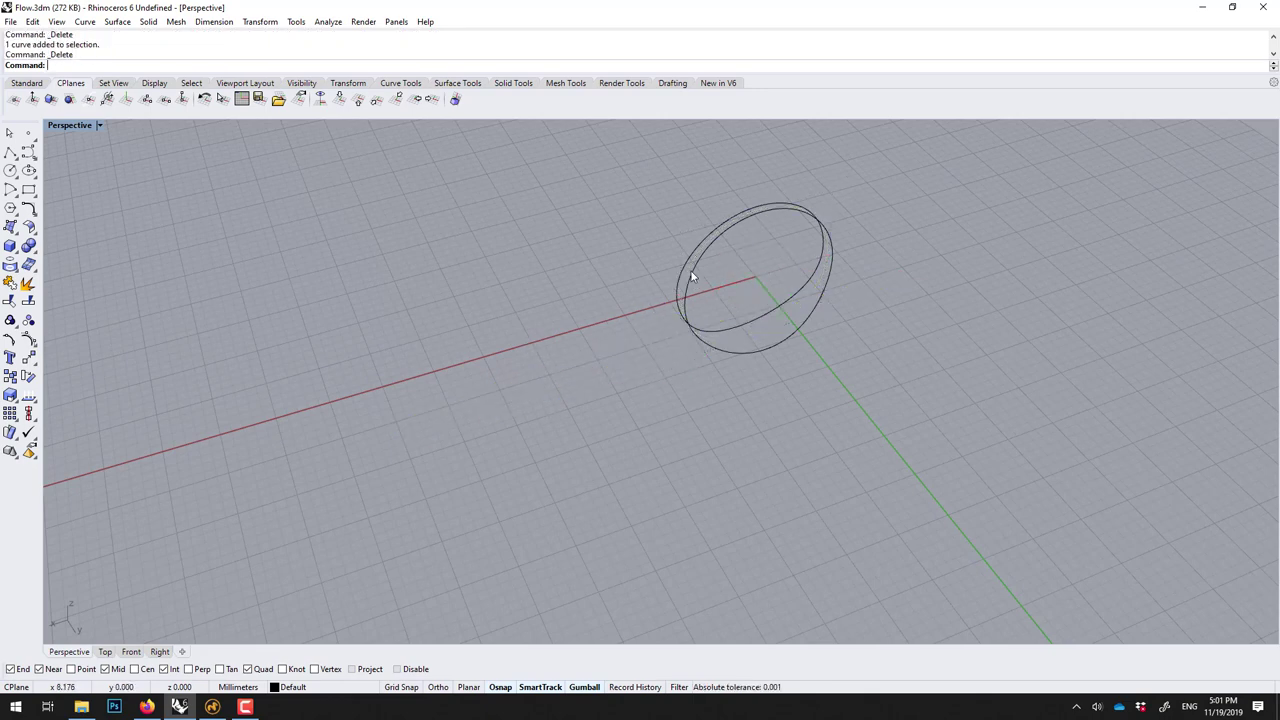
Zoom and orbit around the two ring curves, then bring up the Ellipse flyout.
scroll(878, 193, up, 5)
right_drag(878, 193, 563, 400)
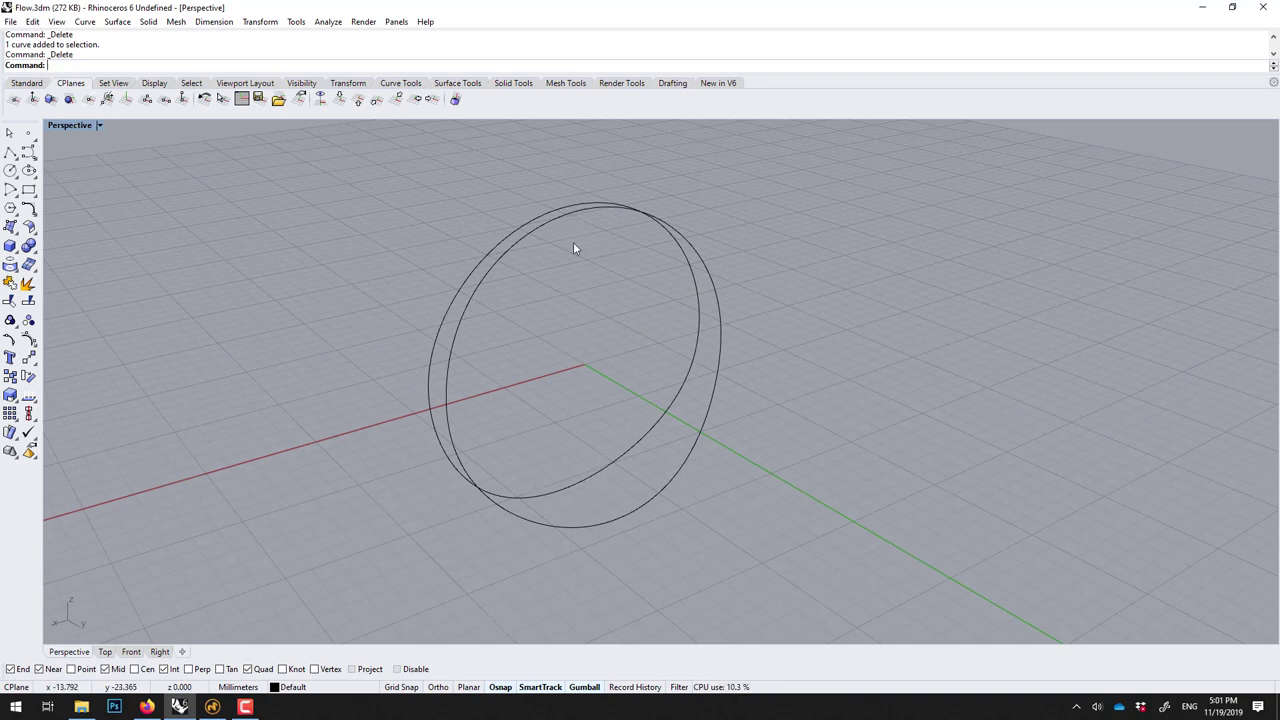
right_drag(571, 275, 580, 356)
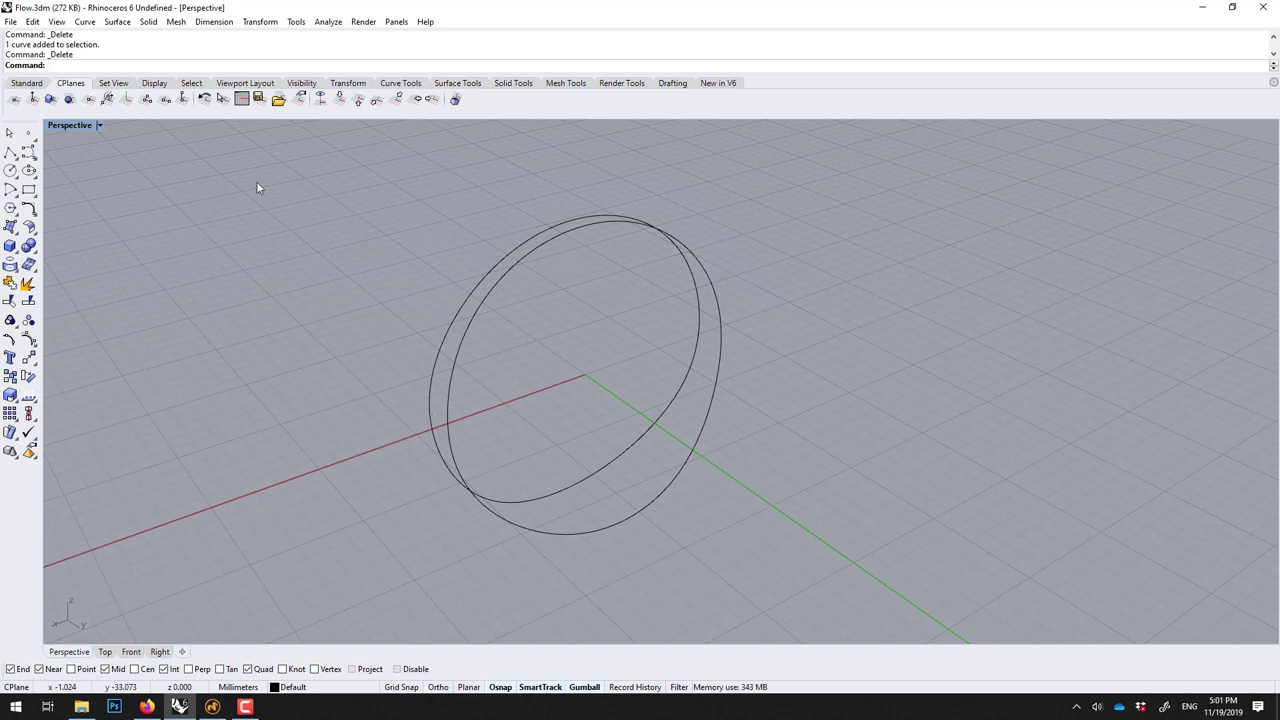
click(29, 171)
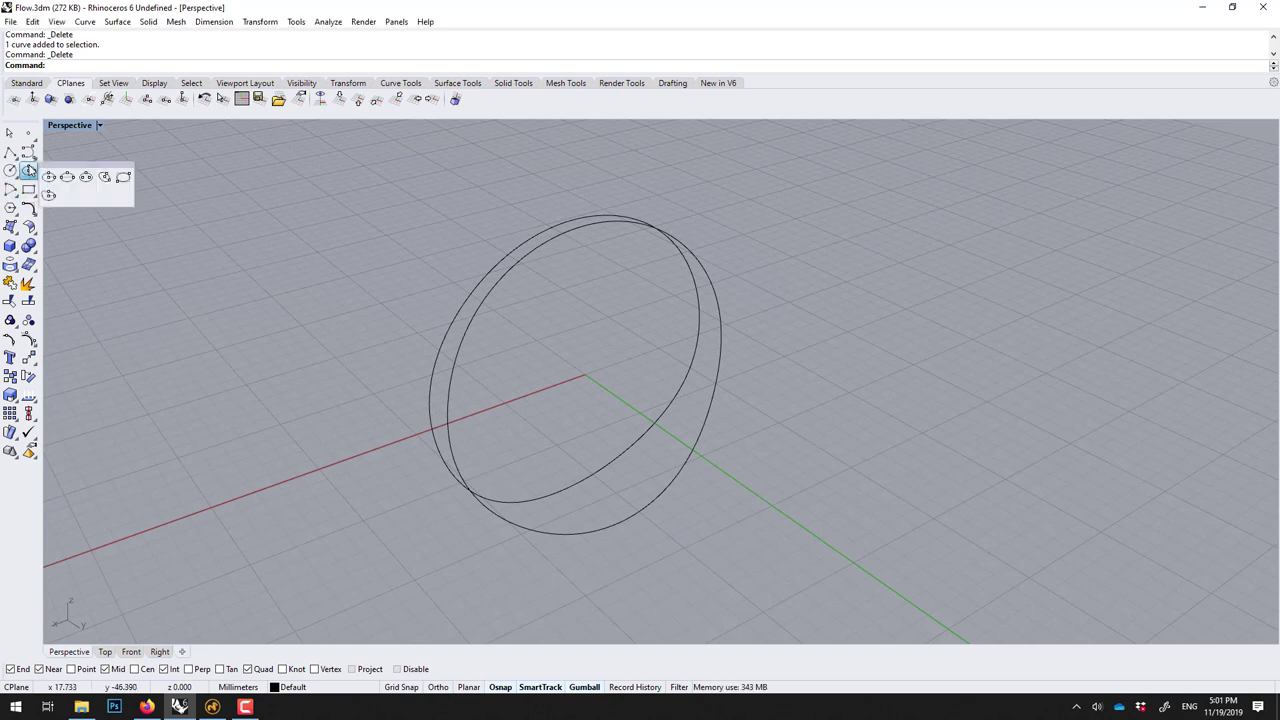
Draw a small upright ellipse from diameter bridging the two ring curves at the ring's base.
click(85, 179)
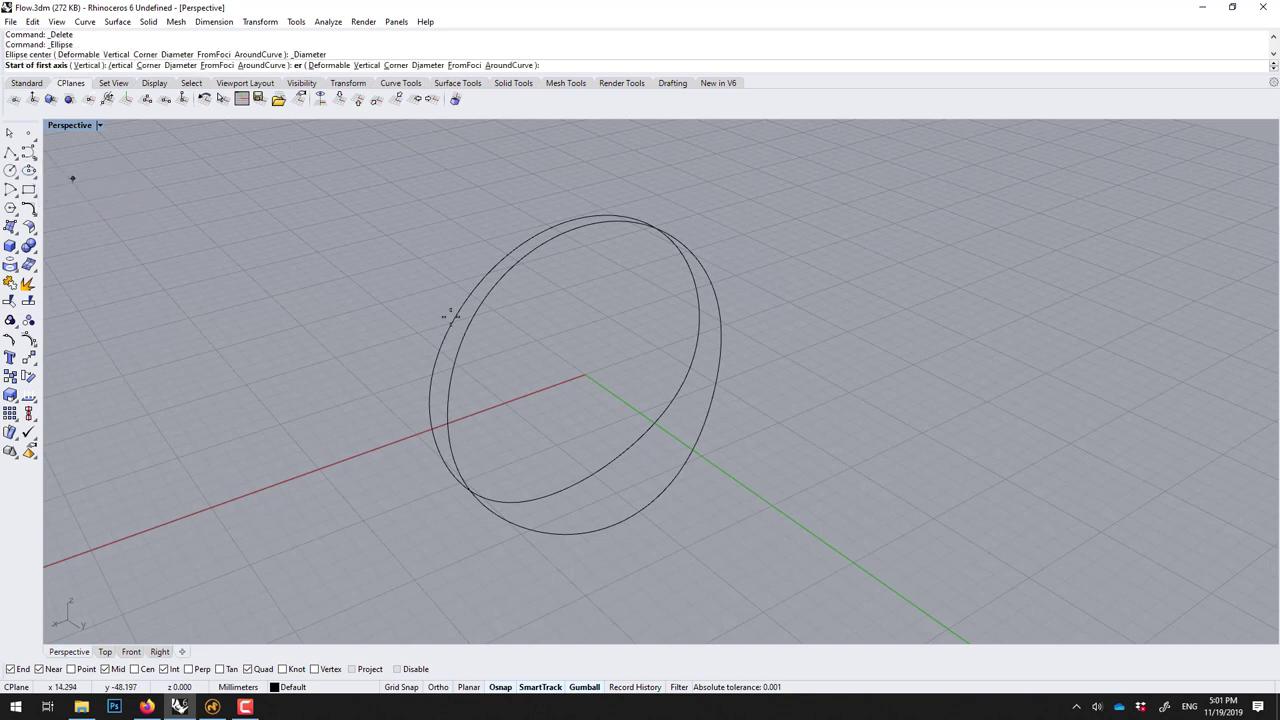
click(614, 524)
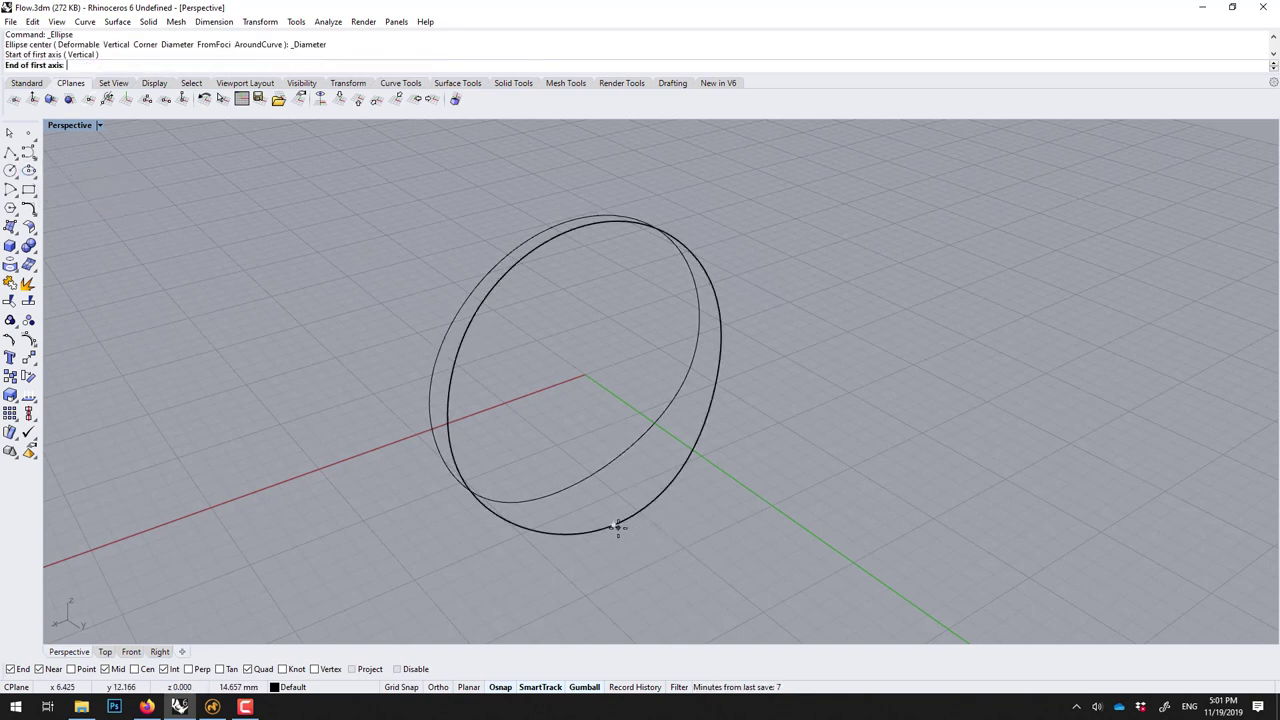
click(570, 488)
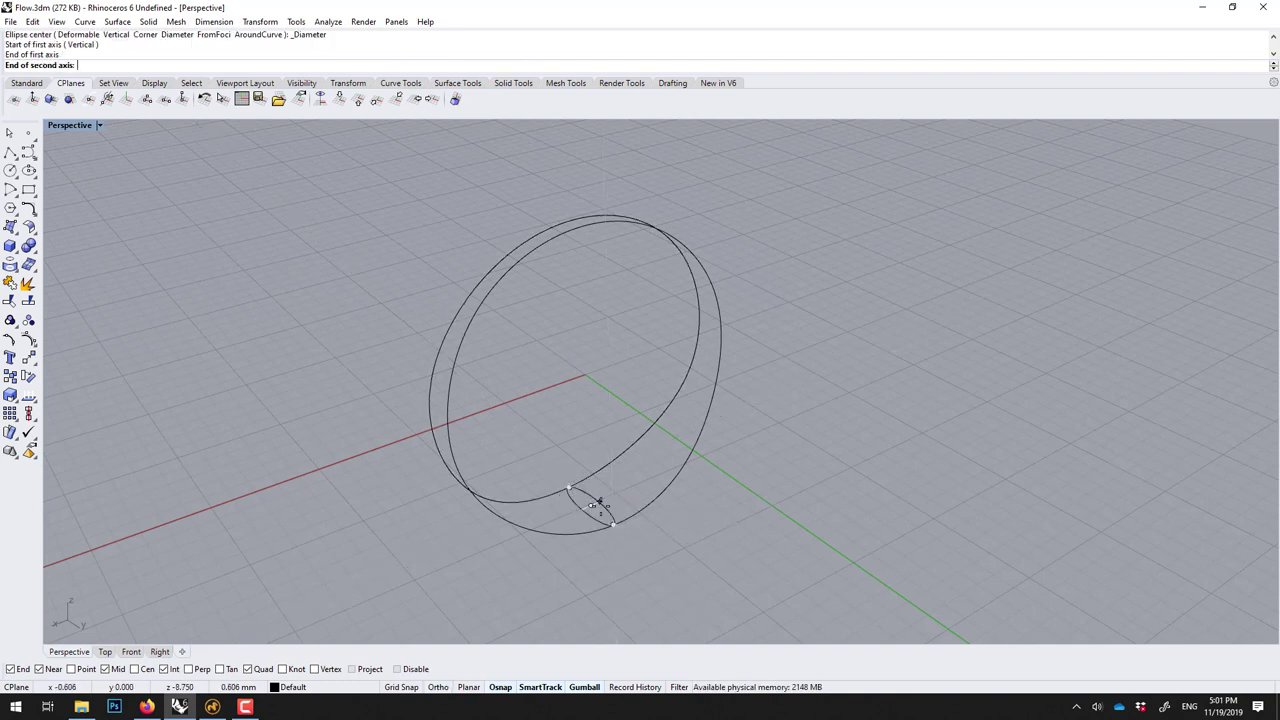
right_drag(602, 500, 557, 457)
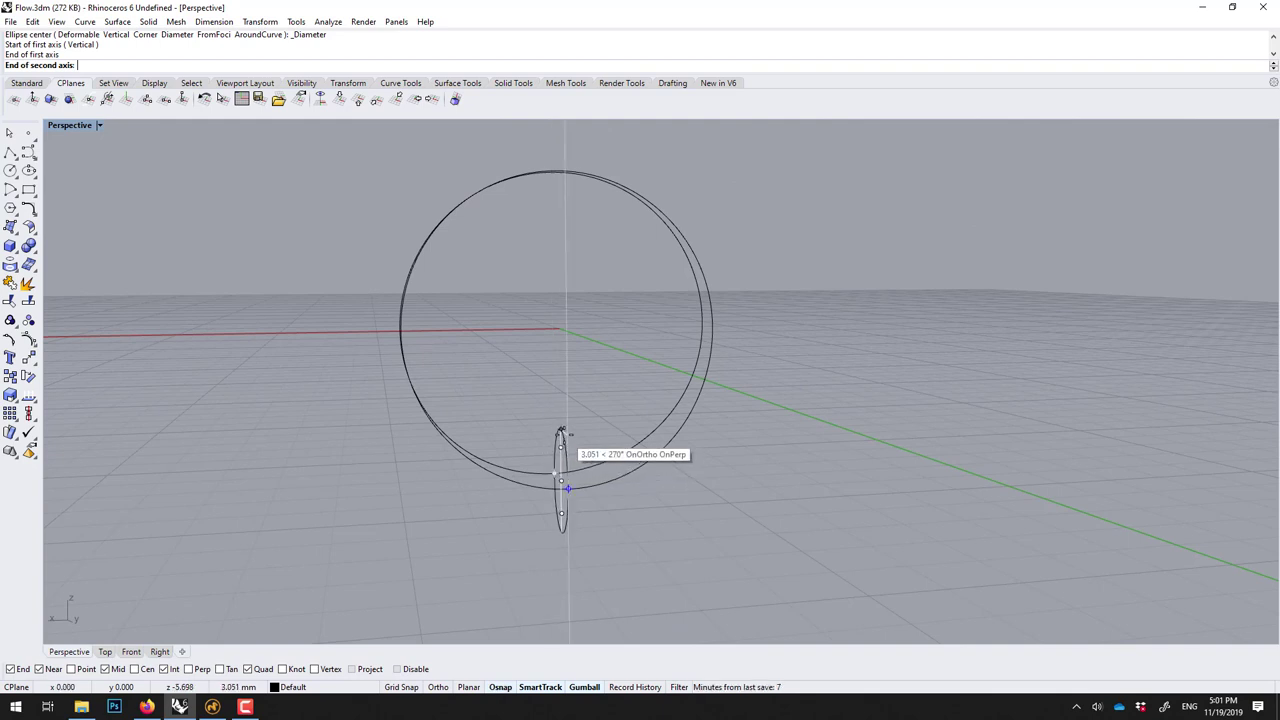
right_drag(563, 457, 645, 458)
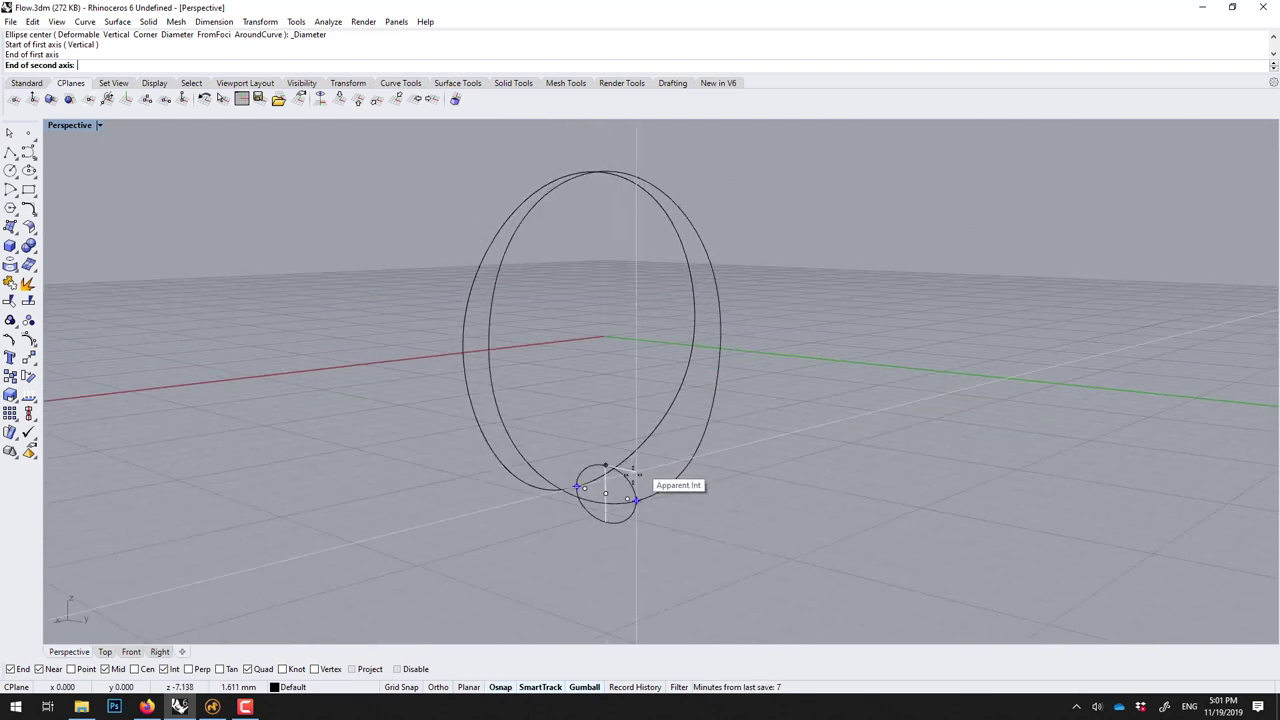
click(578, 487)
right_drag(586, 466, 718, 540)
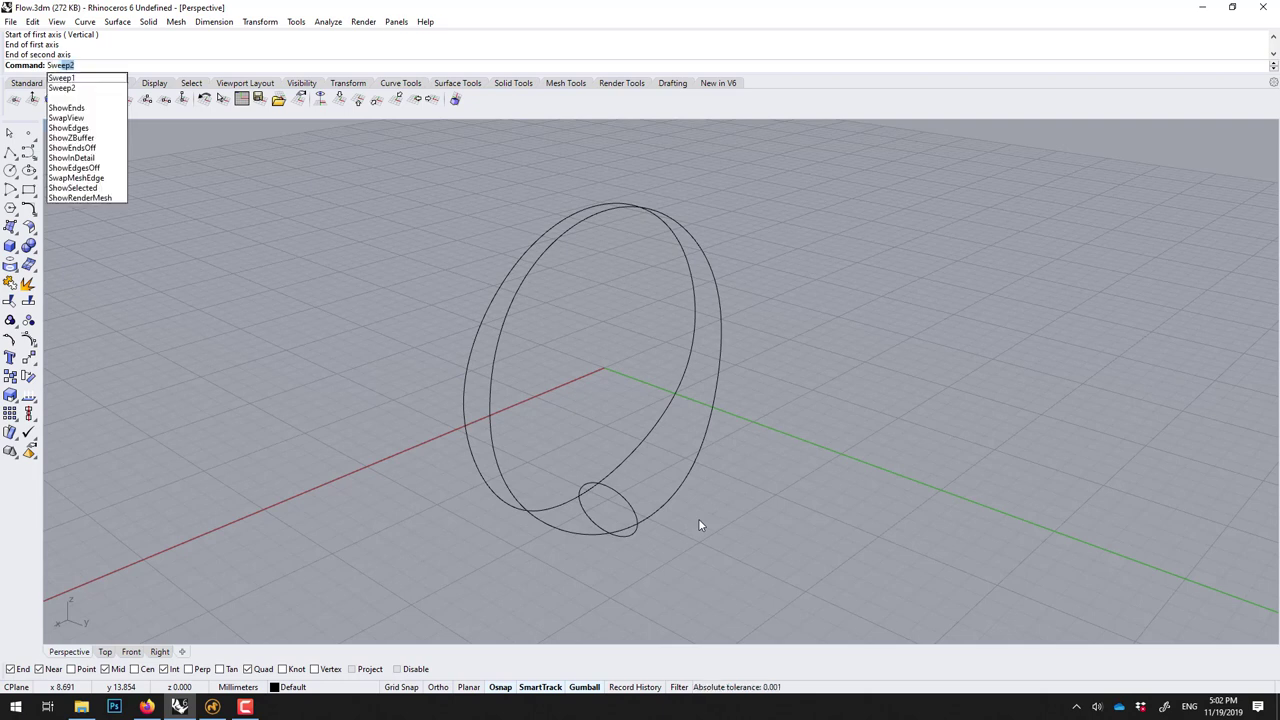
Run Sweep2 with both ring curves as rails and the small ellipse as cross-section, previewing the tube.
key(Return)
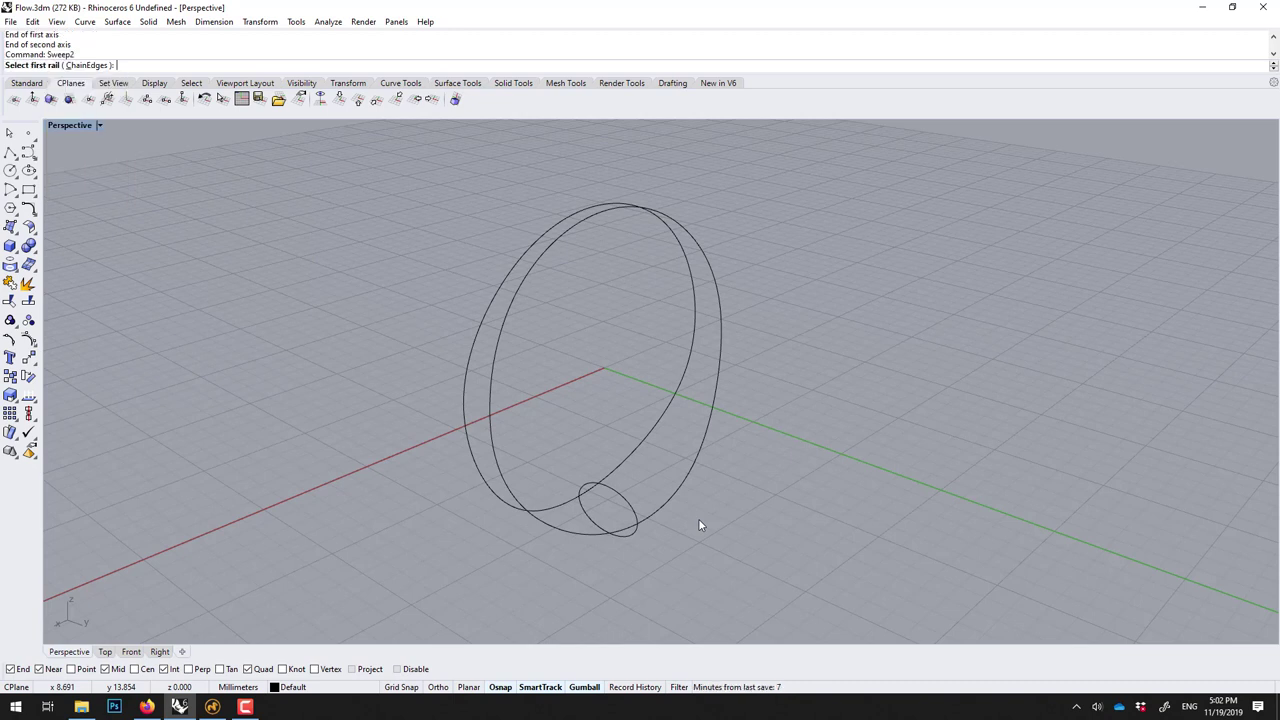
click(635, 459)
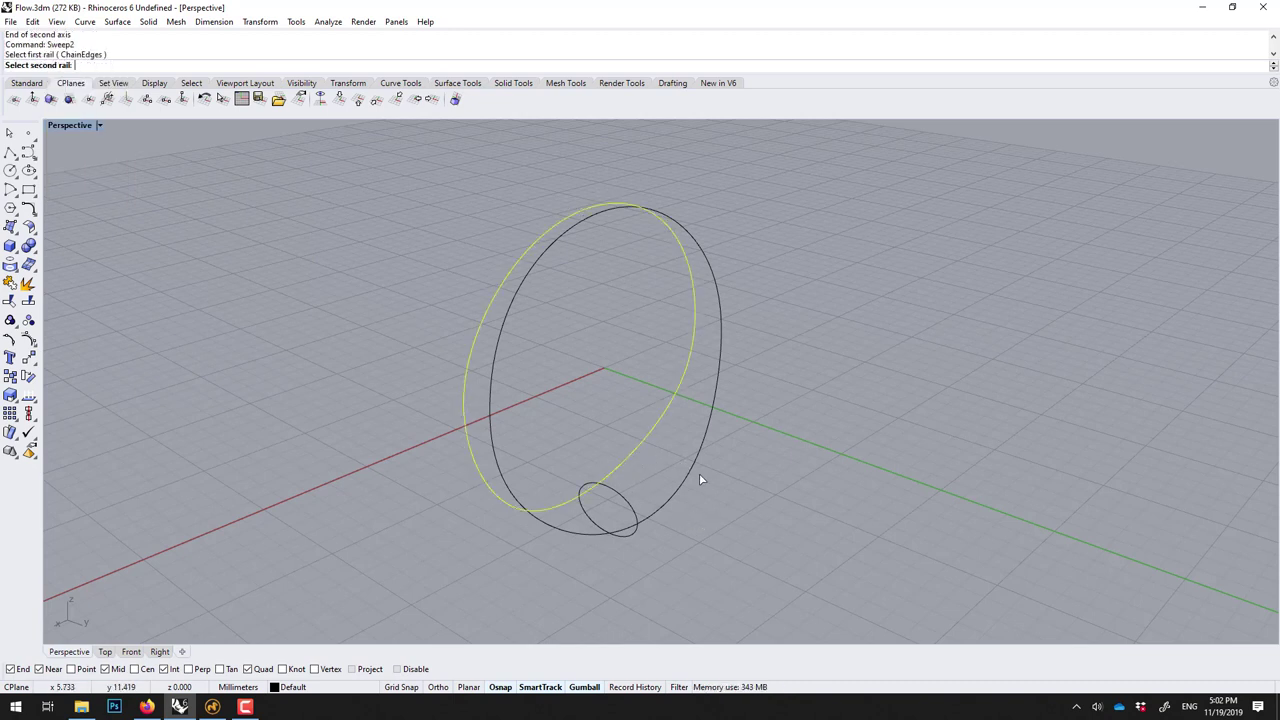
click(687, 471)
click(607, 496)
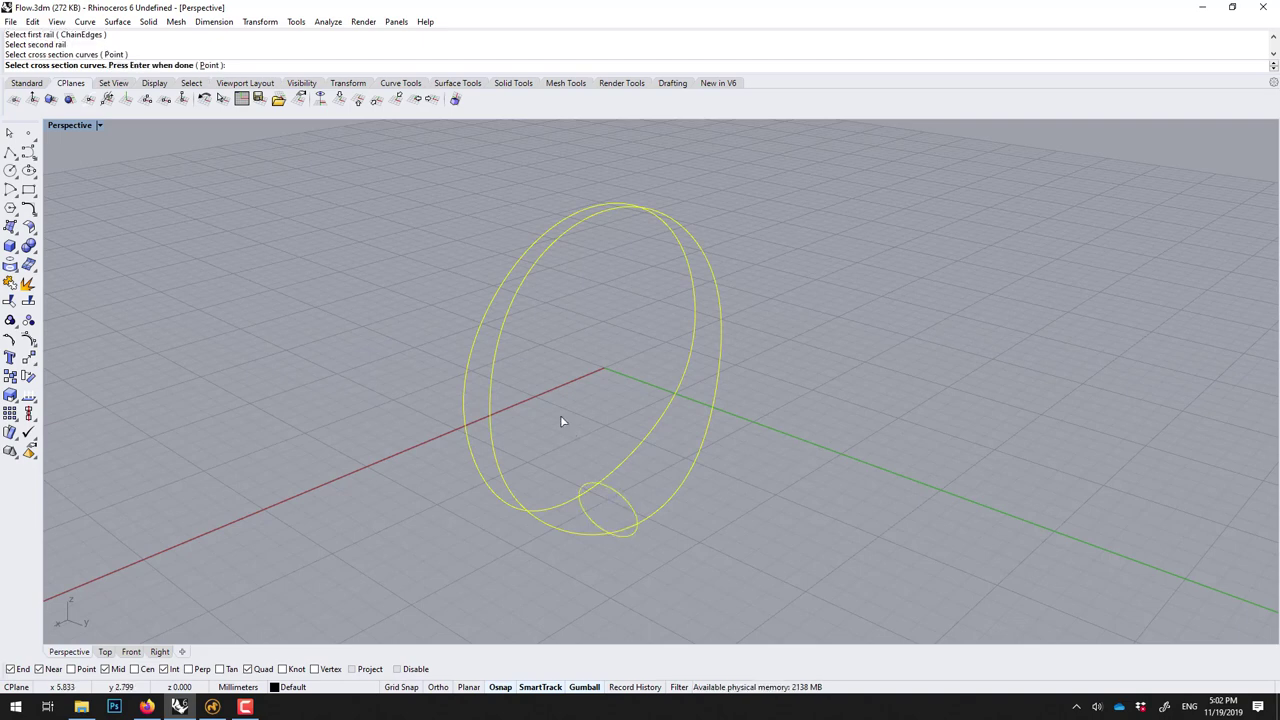
key(Return)
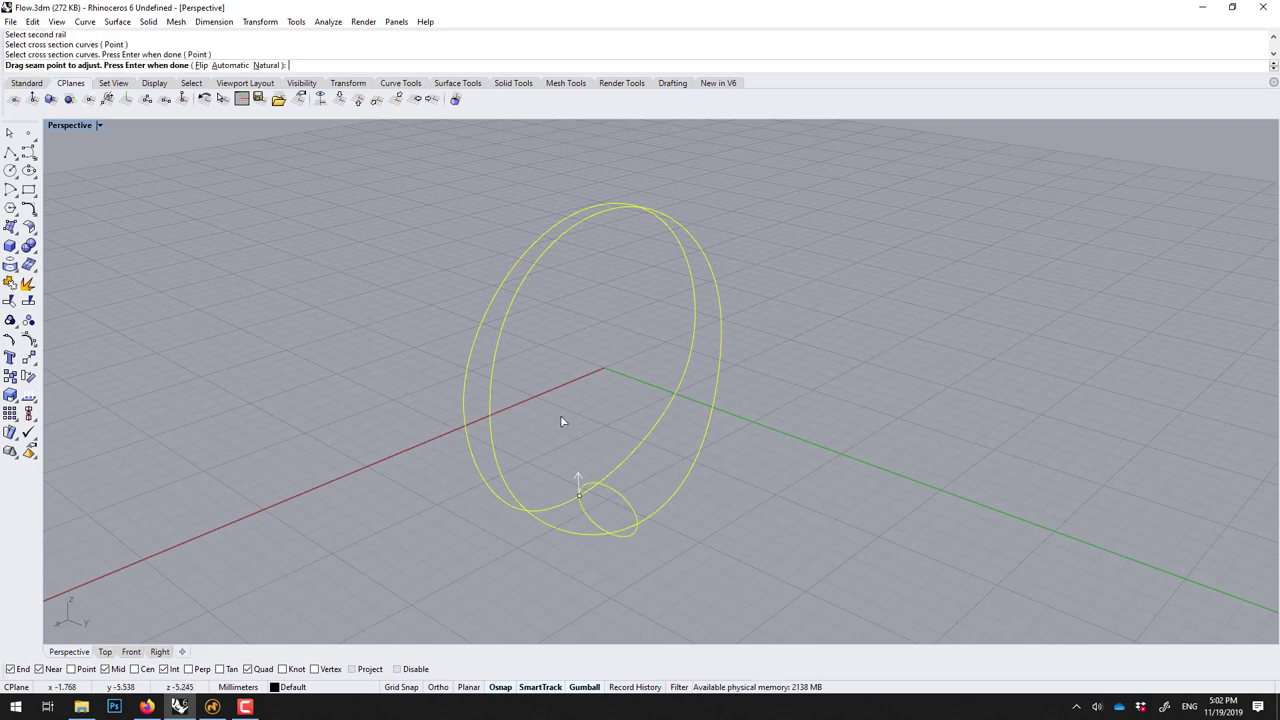
key(Return)
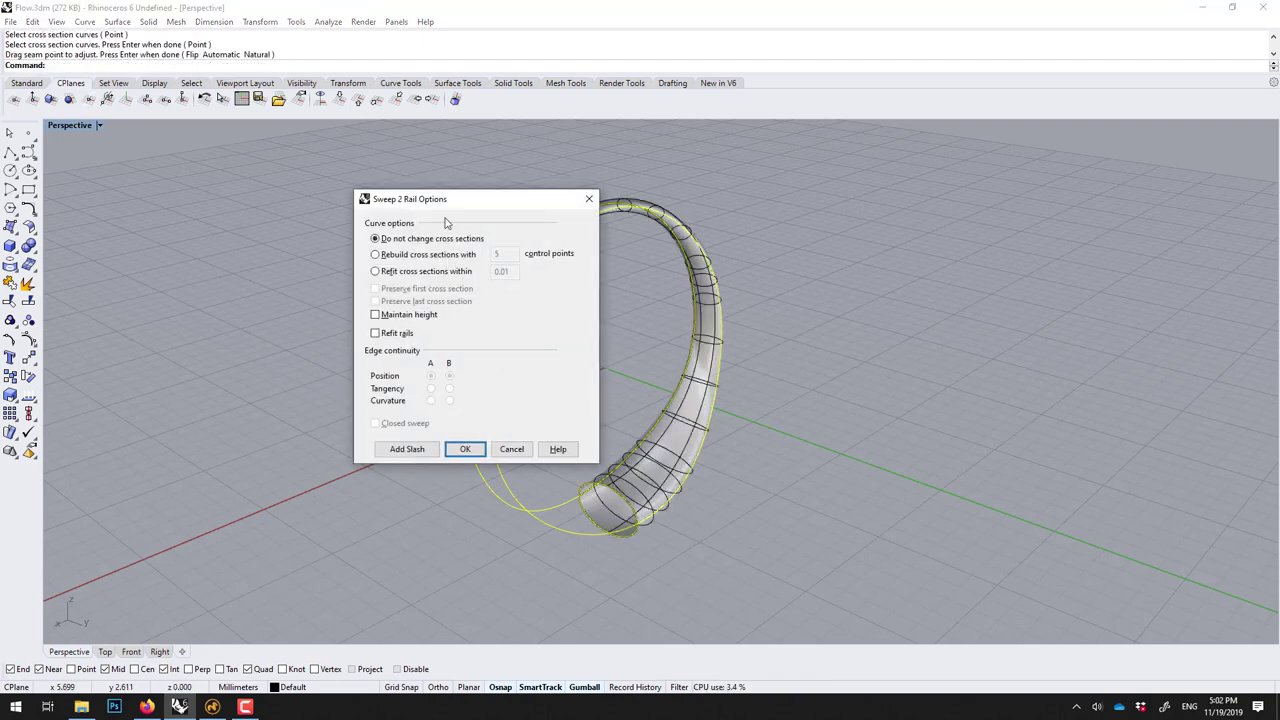
drag(444, 209, 889, 200)
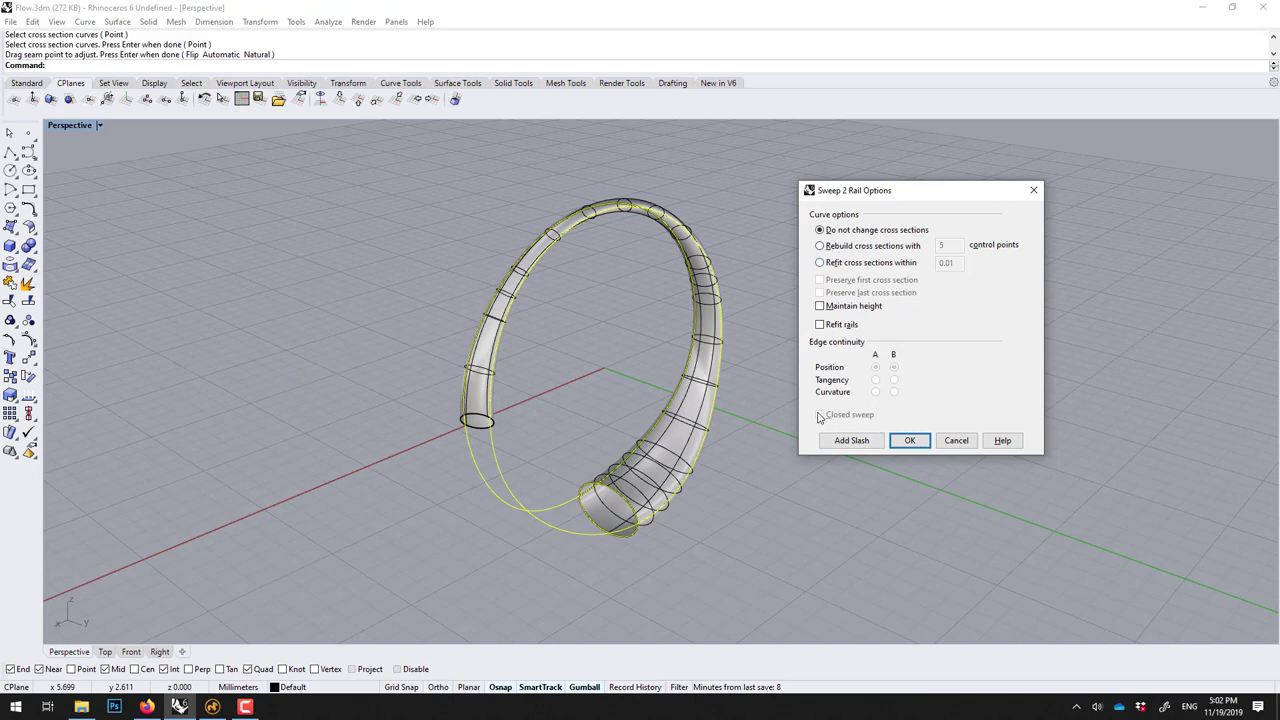
Confirm the horn sweep, then start a second two-rail sweep and cancel it.
click(906, 441)
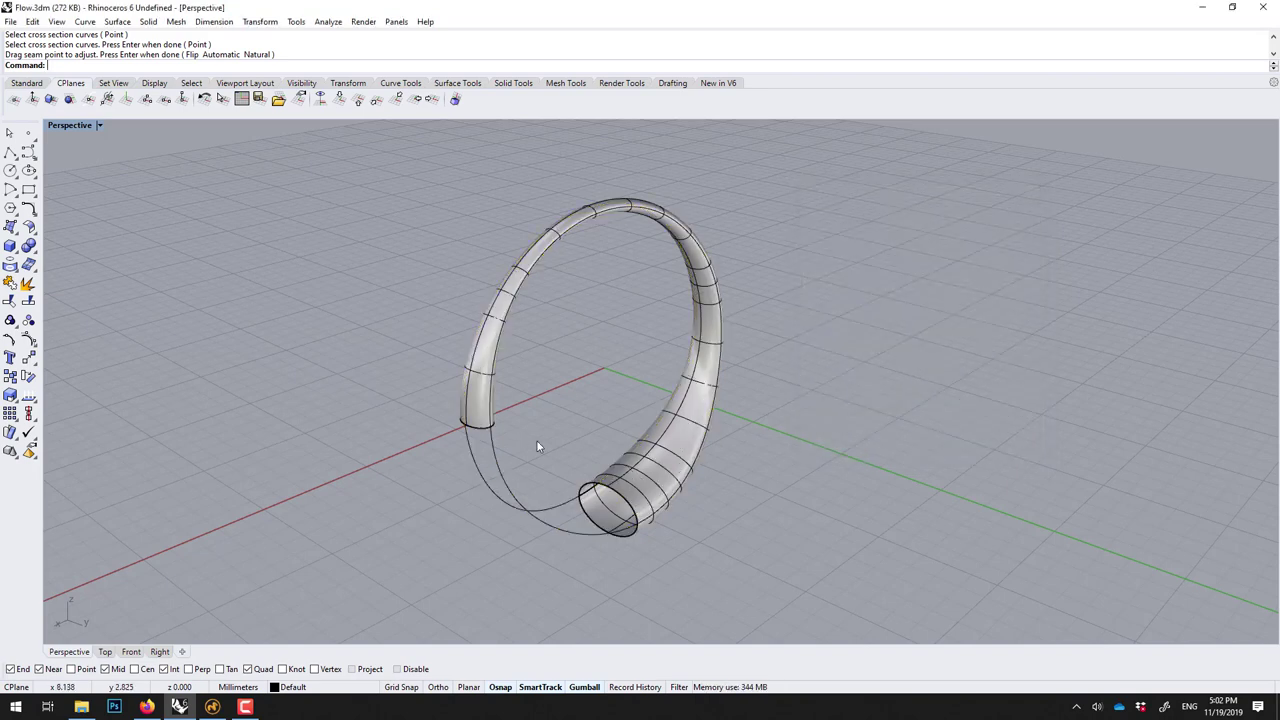
right_drag(557, 463, 560, 450)
scroll(588, 473, up, 3)
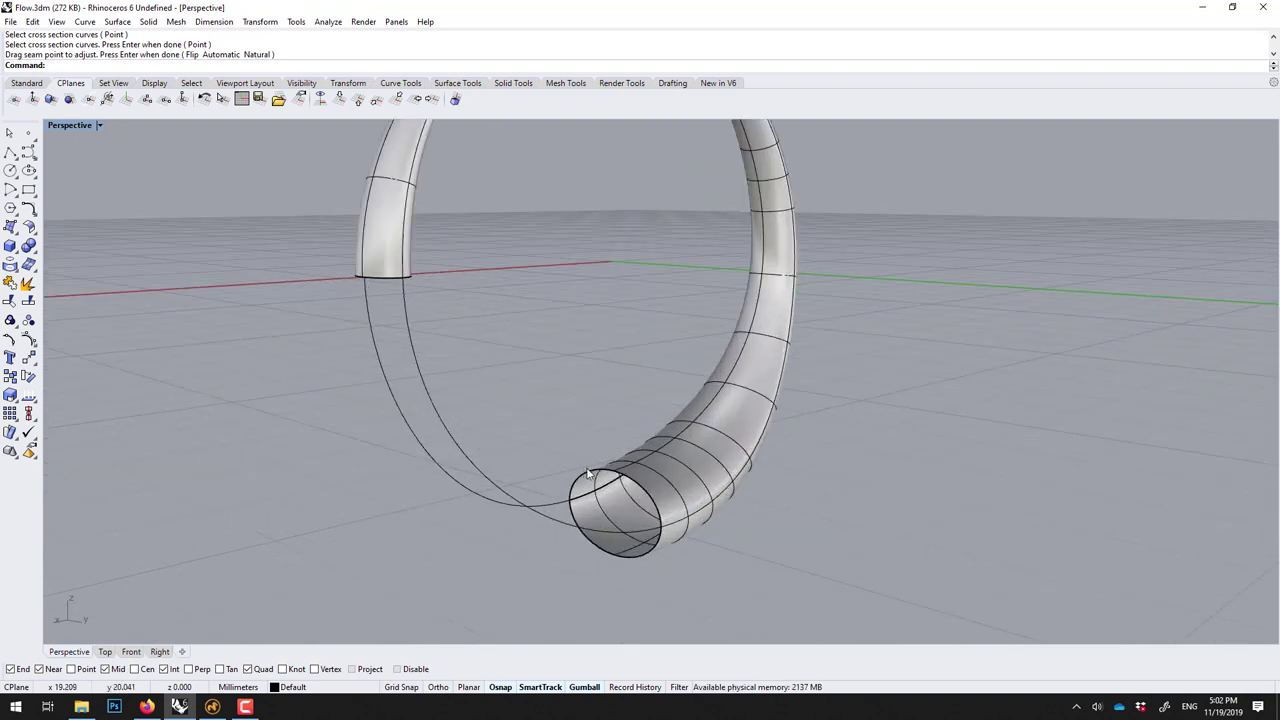
key(Return)
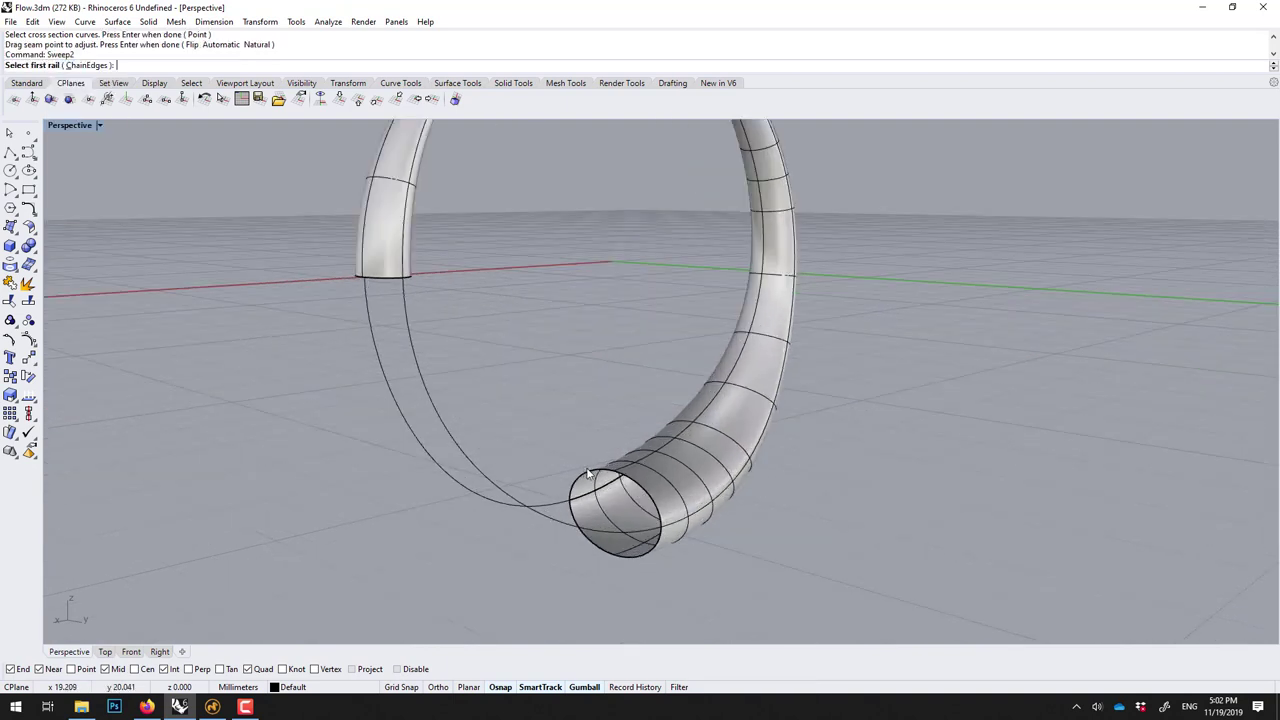
click(540, 500)
click(556, 520)
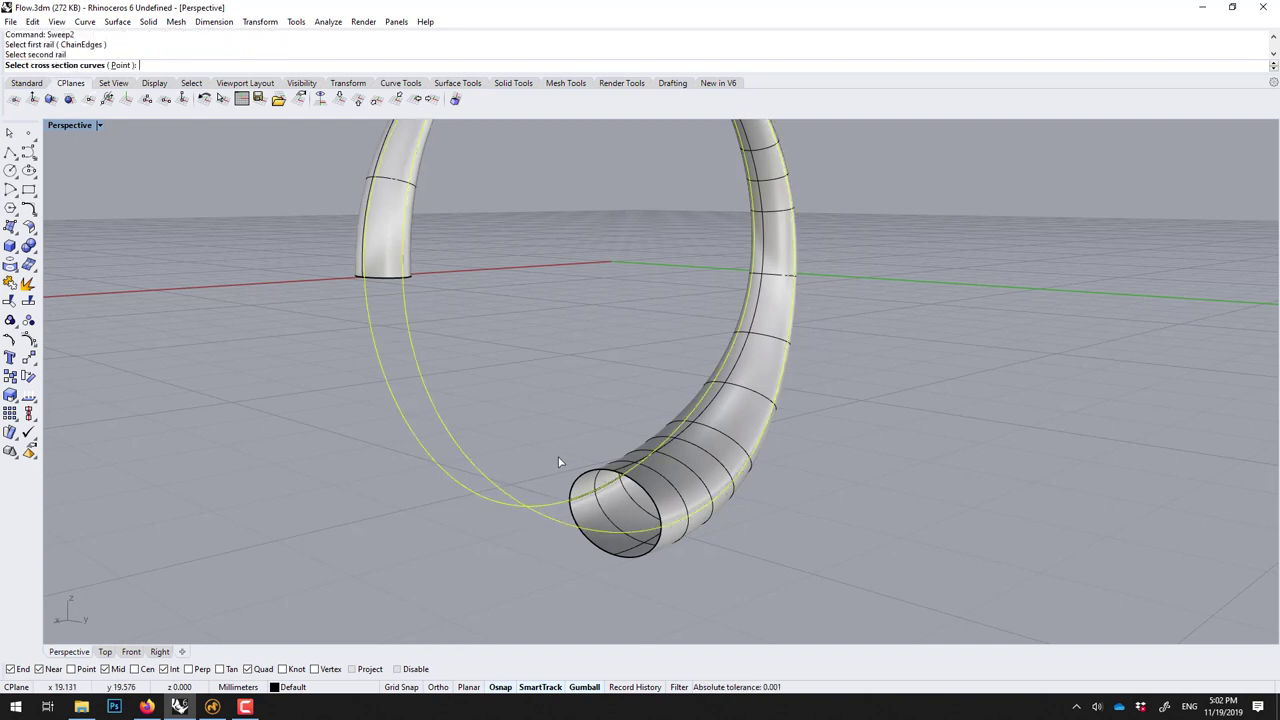
key(Escape)
Sweep a second tube along both rails using the horn's open end edge as cross-section.
key(Return)
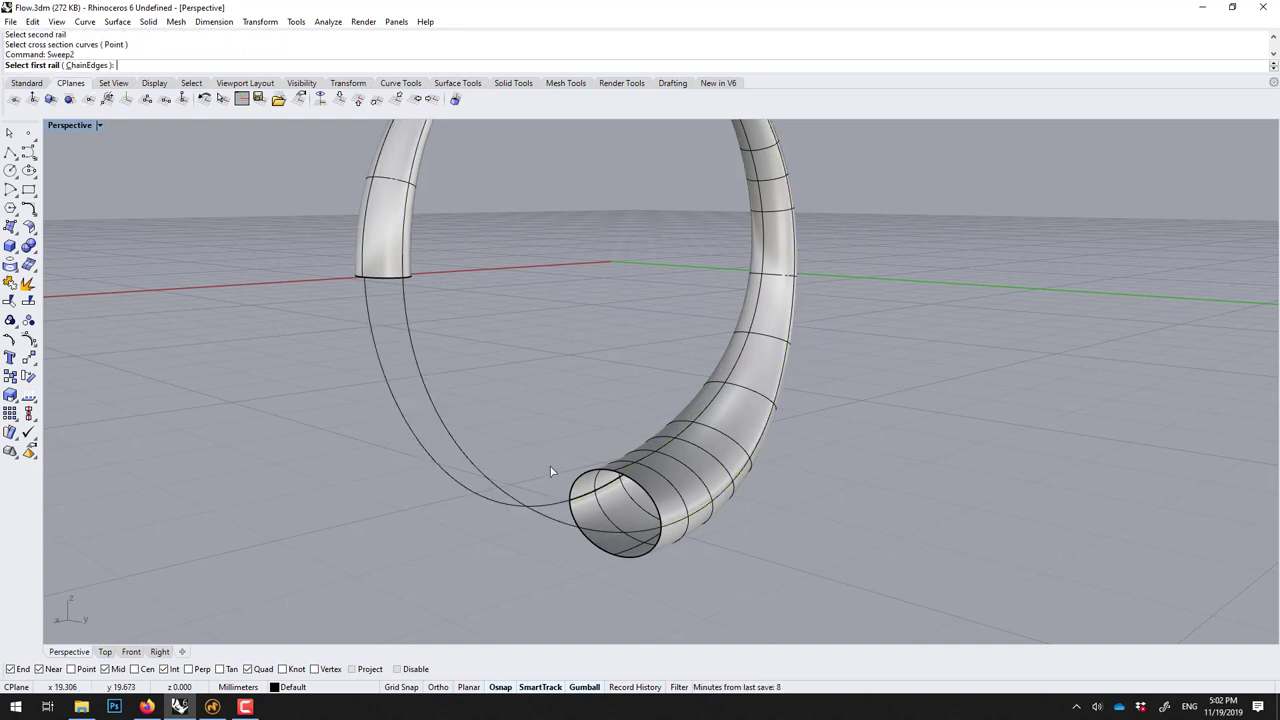
click(552, 508)
click(558, 518)
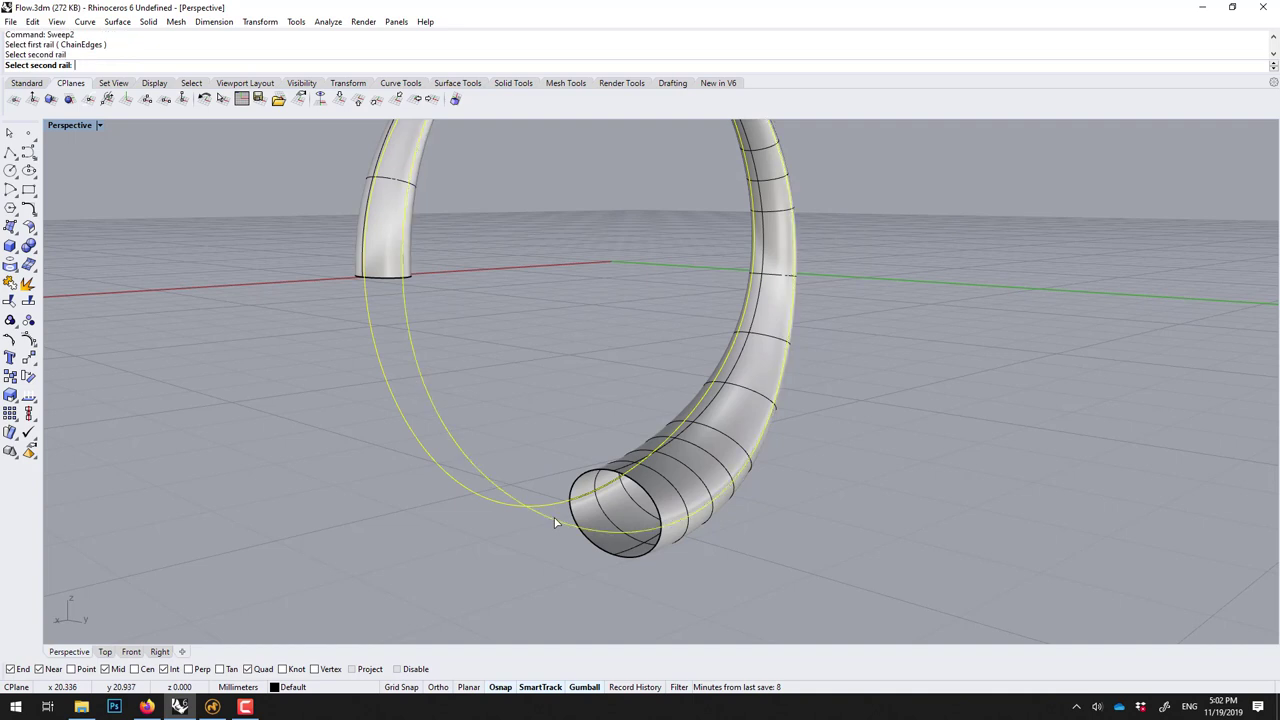
click(641, 494)
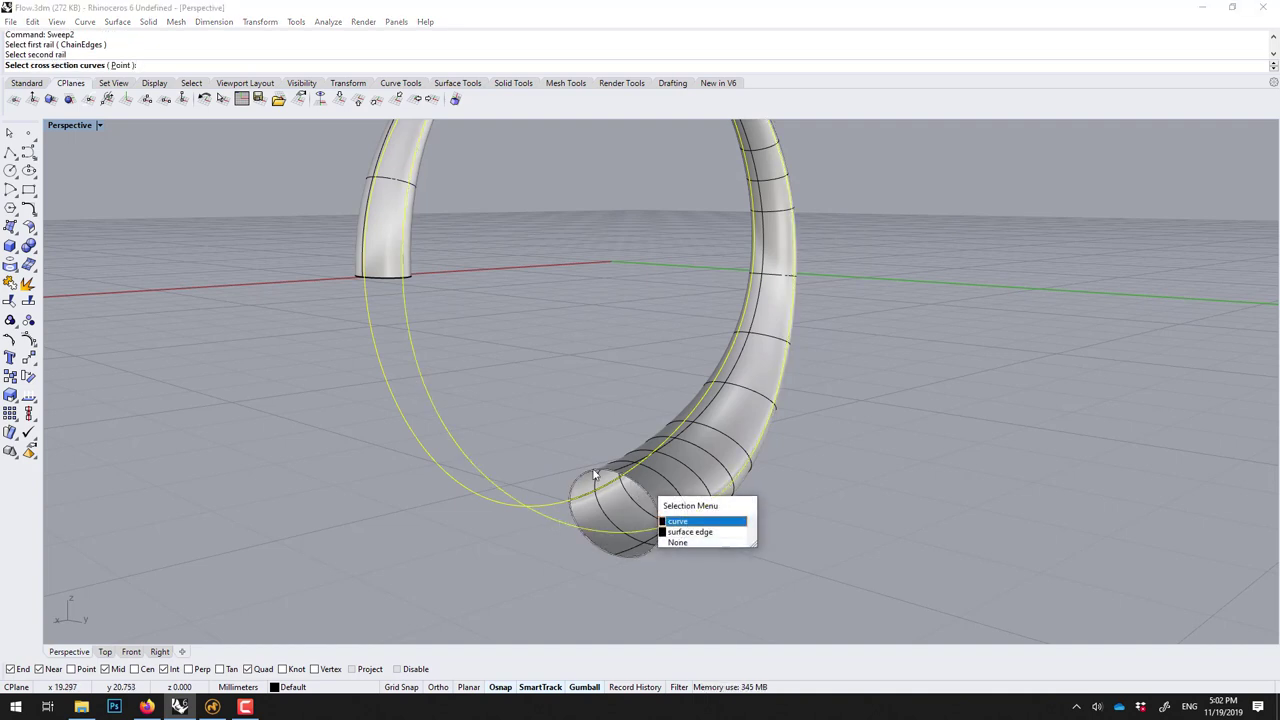
click(690, 532)
key(Return)
key(Return)
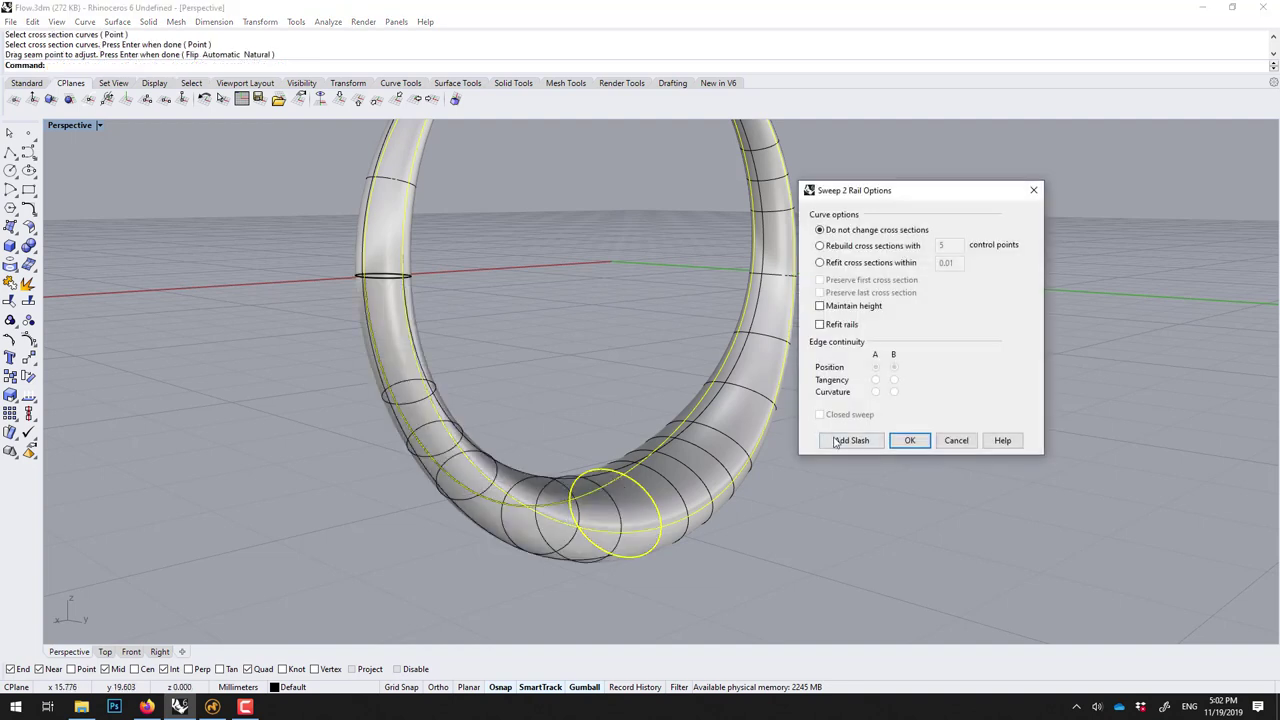
click(908, 441)
Join the two tube surfaces into one closed polysurface with Ctrl+J.
right_drag(568, 385, 570, 431)
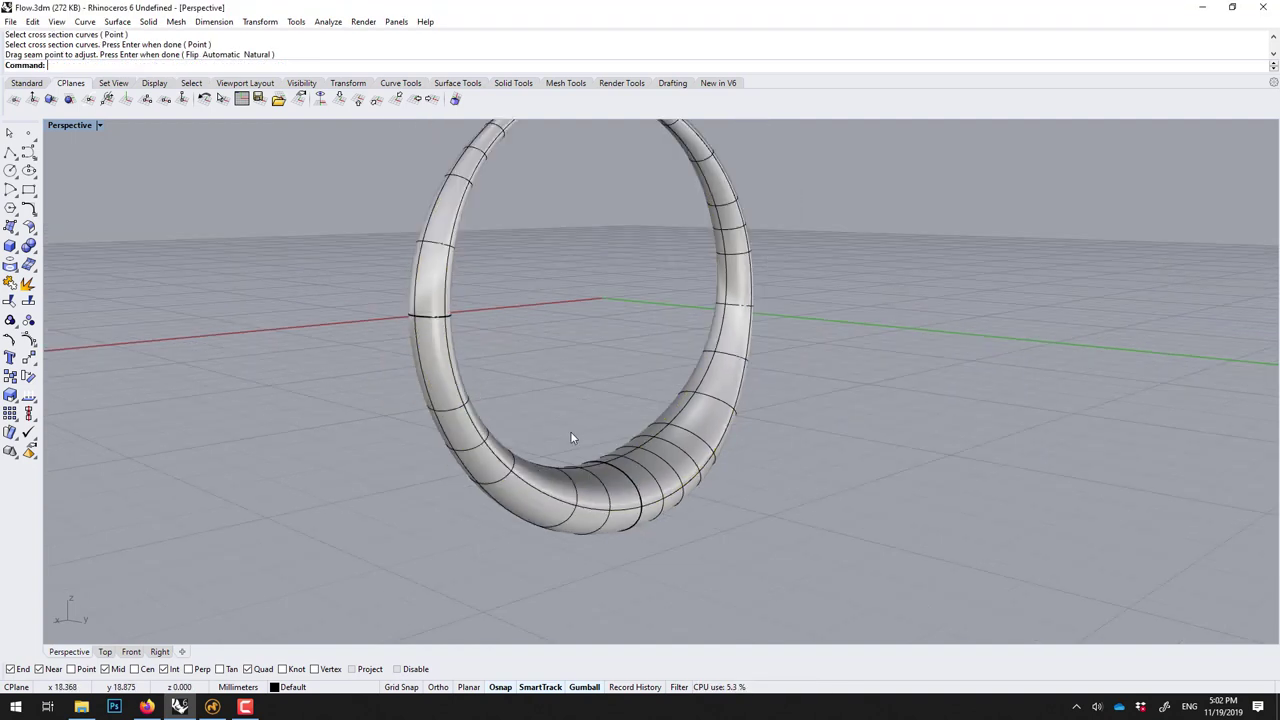
click(464, 463)
shift+click(672, 440)
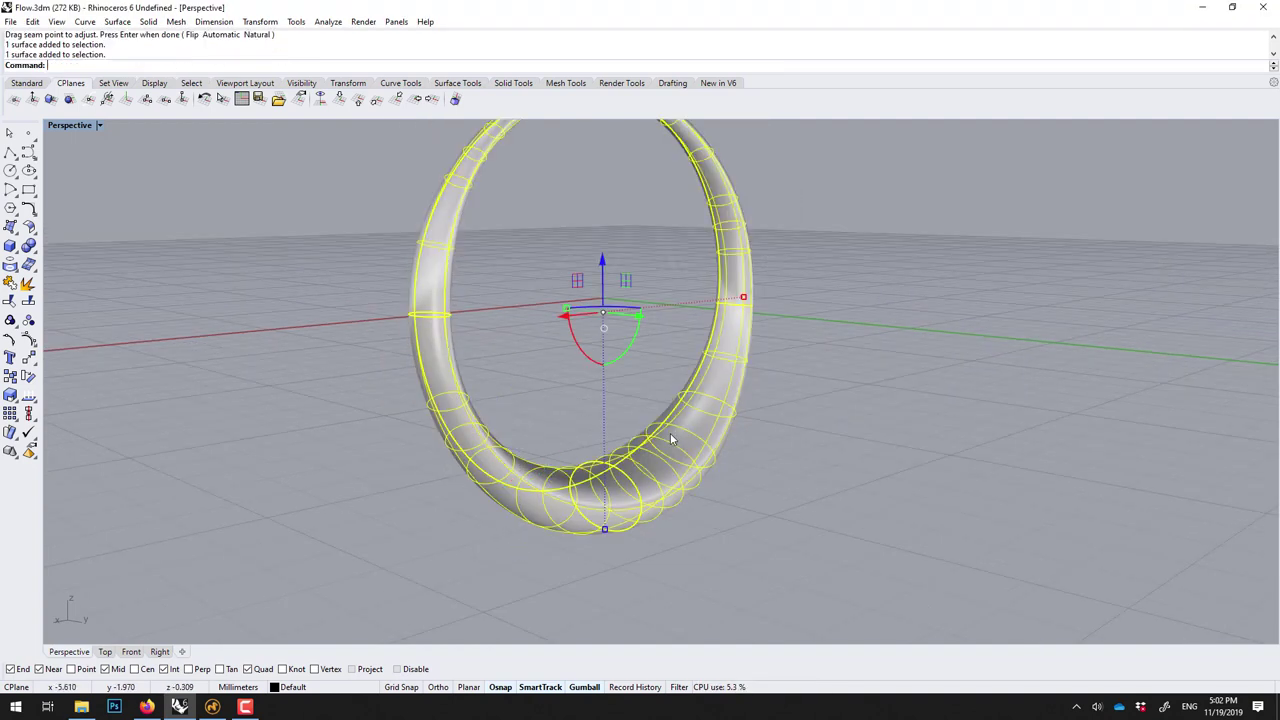
key(ctrl+j)
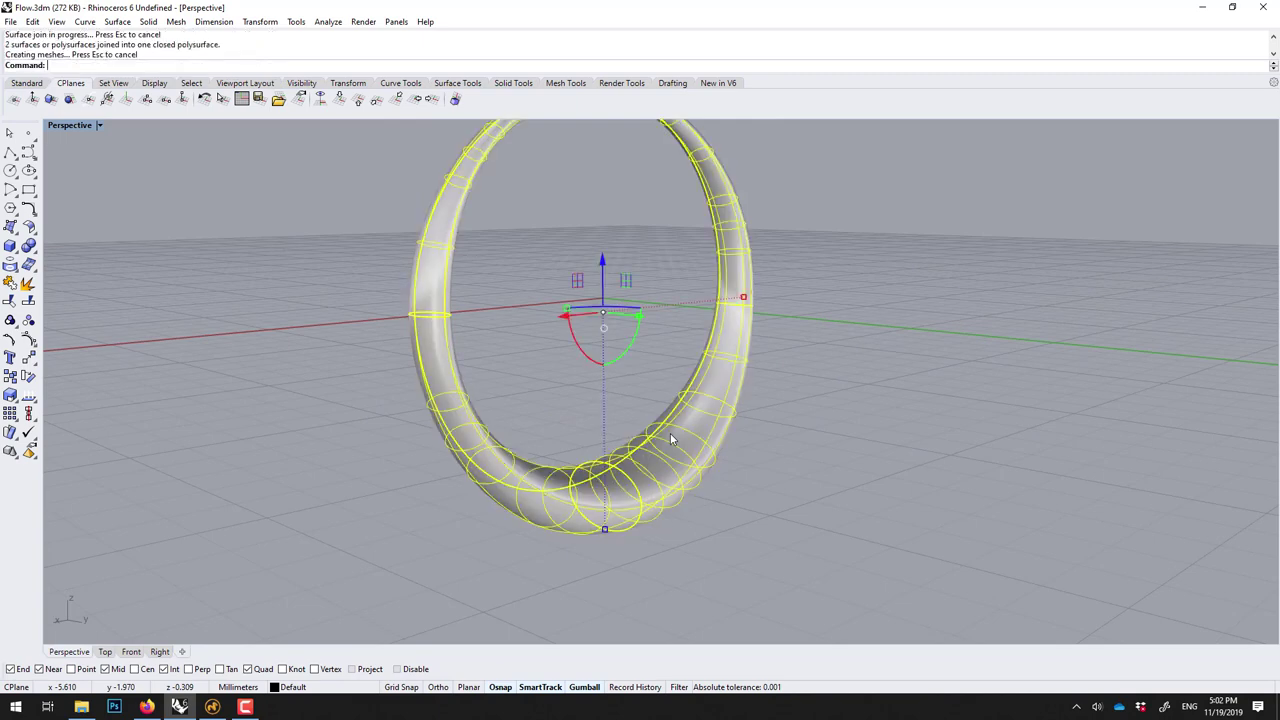
scroll(370, 350, down, 3)
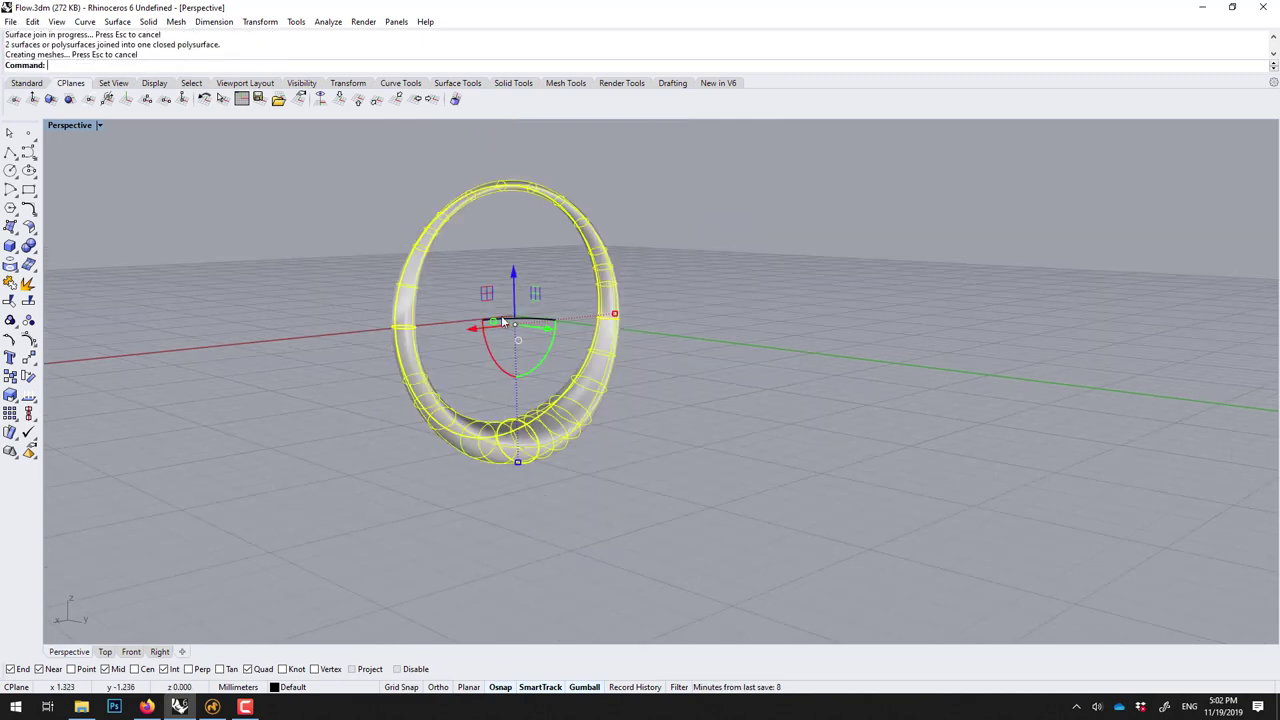
Rotate the ring around its centre with the gumball, then reselect it.
right_drag(507, 322, 508, 348)
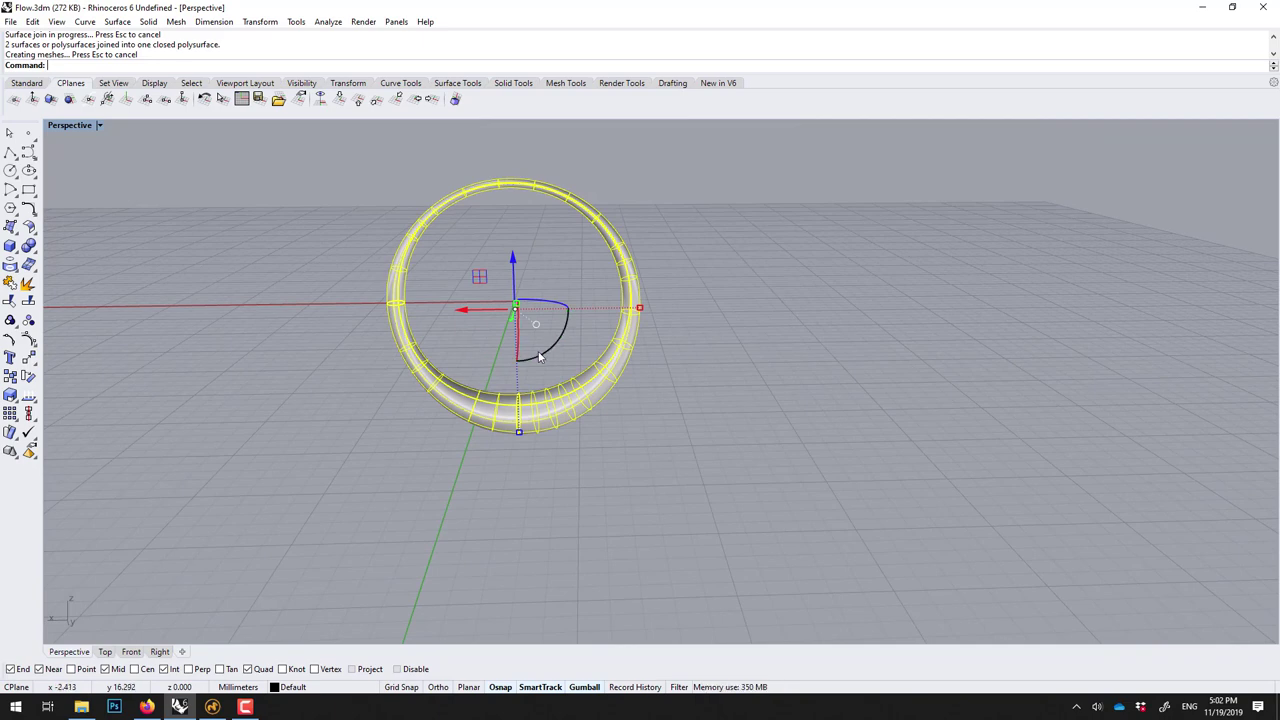
drag(543, 357, 488, 246)
click(342, 184)
mouse_move(528, 271)
right_down()
mouse_move(560, 275)
mouse_move(526, 276)
right_up()
click(528, 277)
scroll(526, 278, up, 2)
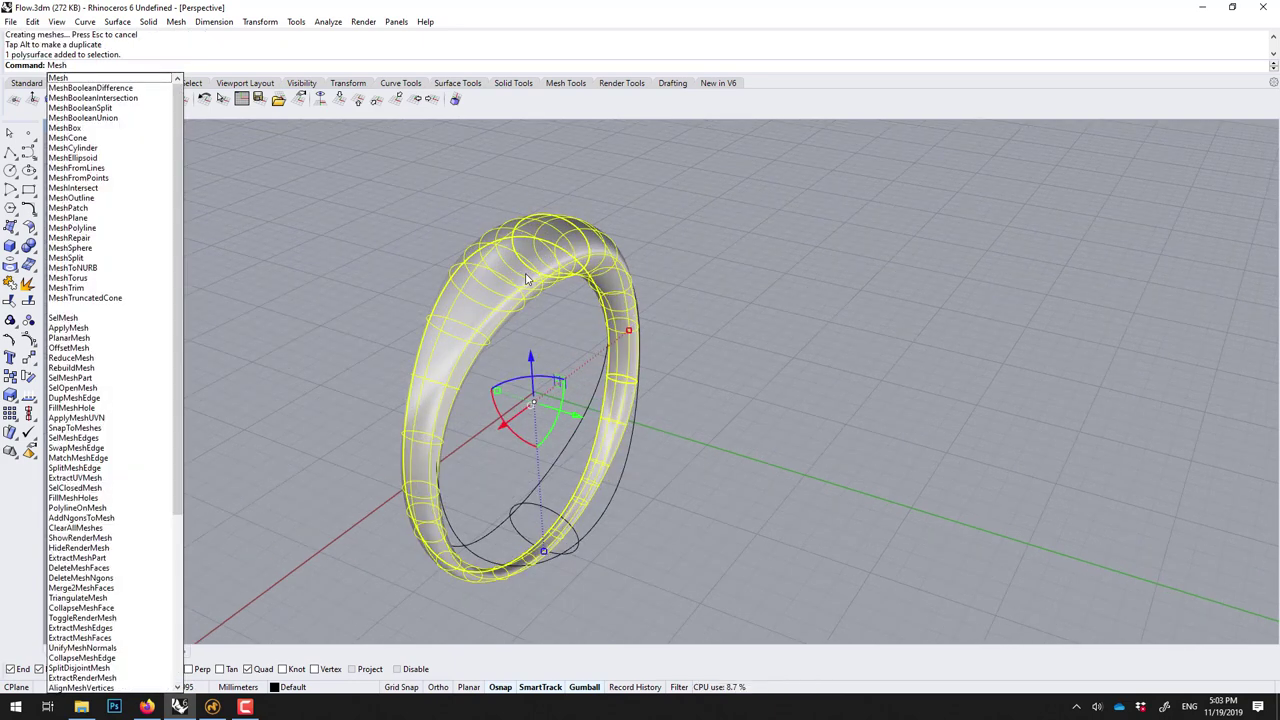
Mesh the ring with the density slider raised toward more polygons, then delete the NURBS ring.
key(Return)
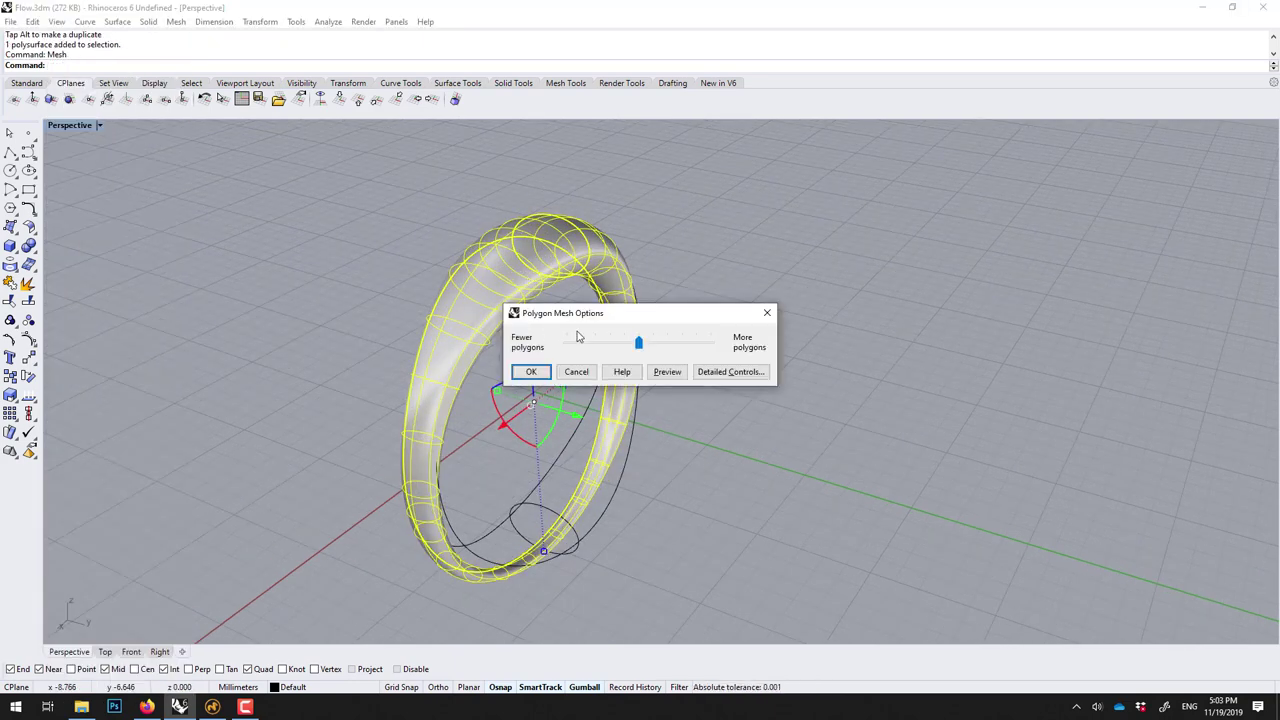
drag(641, 343, 668, 345)
click(535, 371)
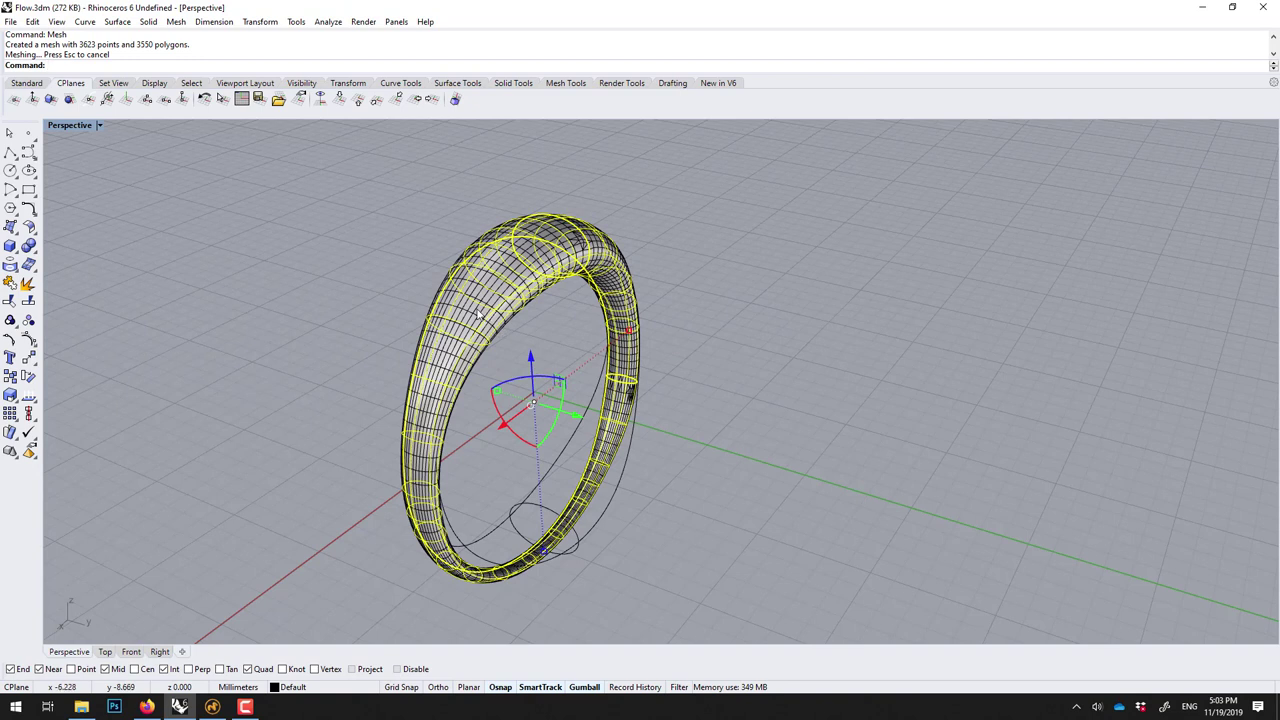
key(Delete)
Delete the leftover construction curve, small ellipse and long curve, then turn the ring face-on.
click(549, 470)
key(Delete)
click(540, 503)
key(Delete)
click(607, 506)
key(Delete)
right_drag(614, 495, 286, 237)
scroll(620, 380, up, 5)
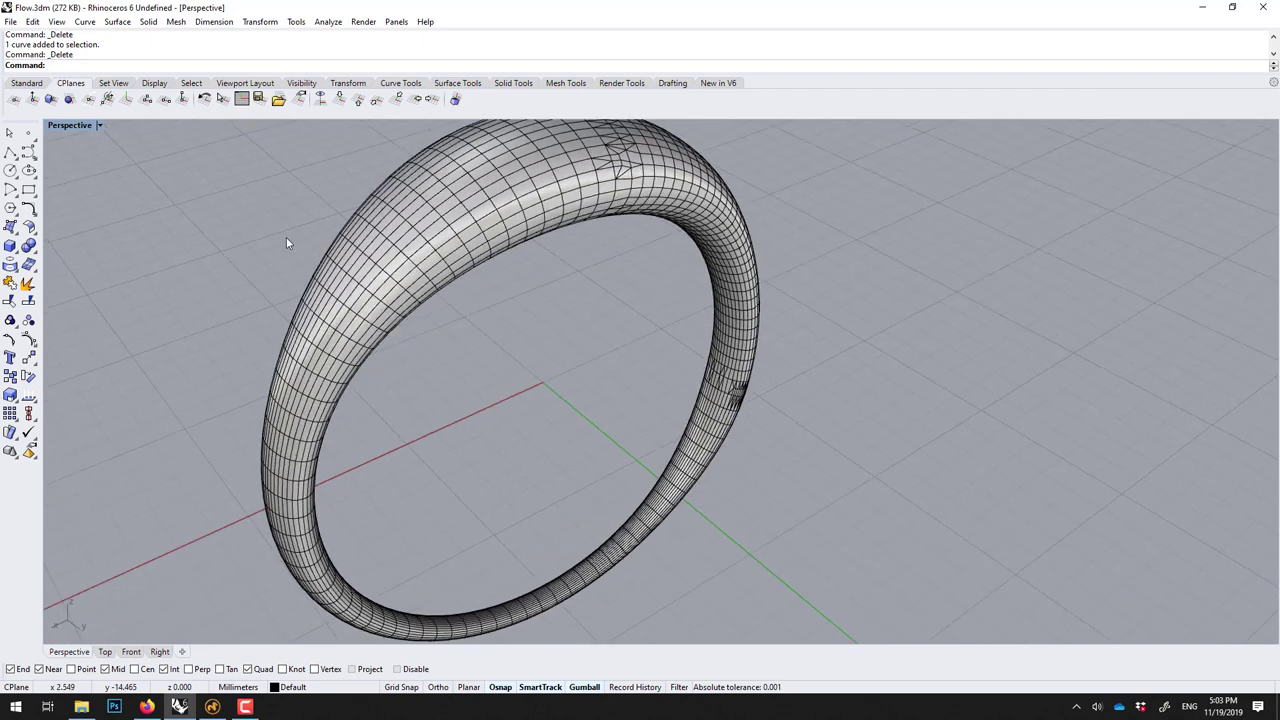
Save the ring as Flow2.3dm in Rhino 5 3D Models format and minimize Rhino.
click(12, 24)
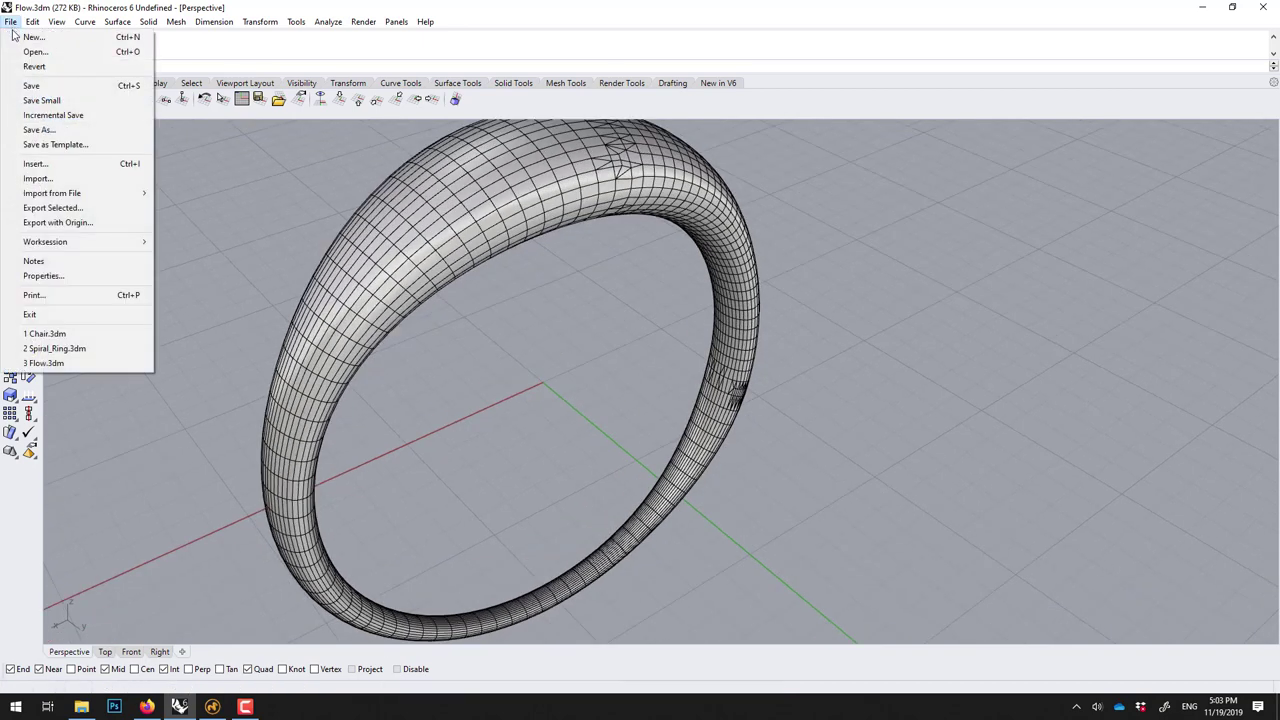
click(35, 130)
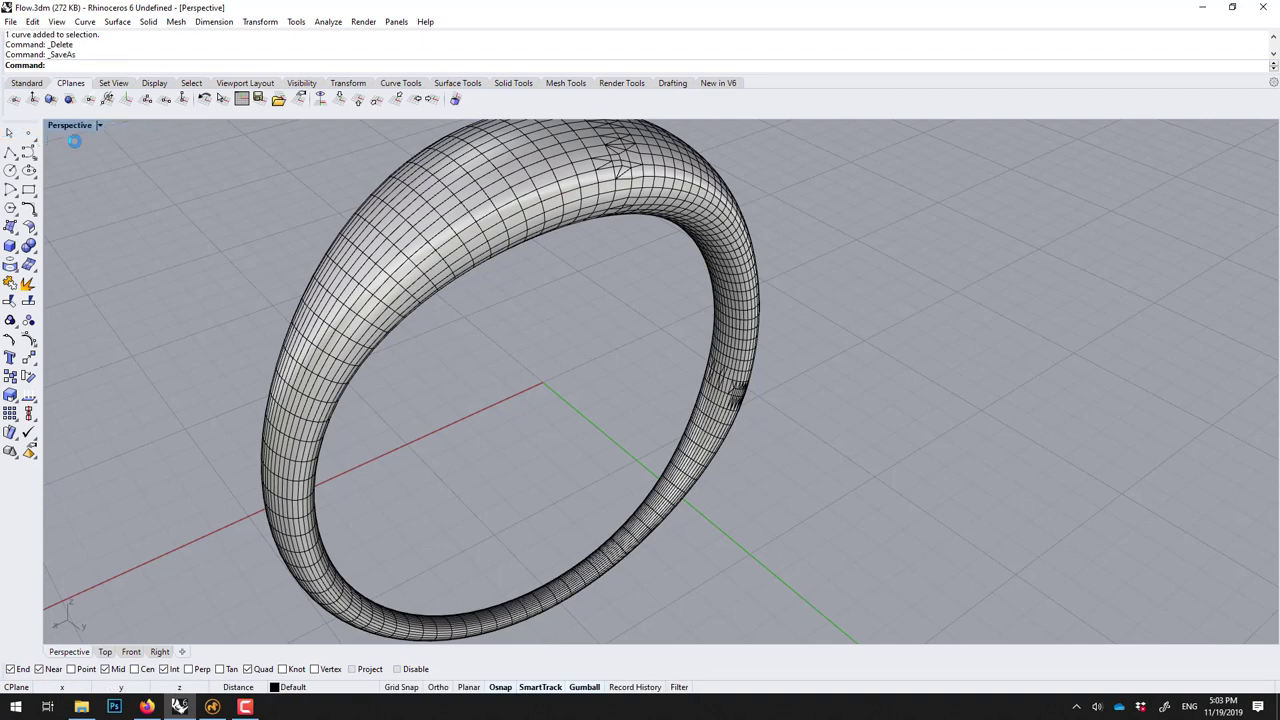
click(197, 337)
click(195, 360)
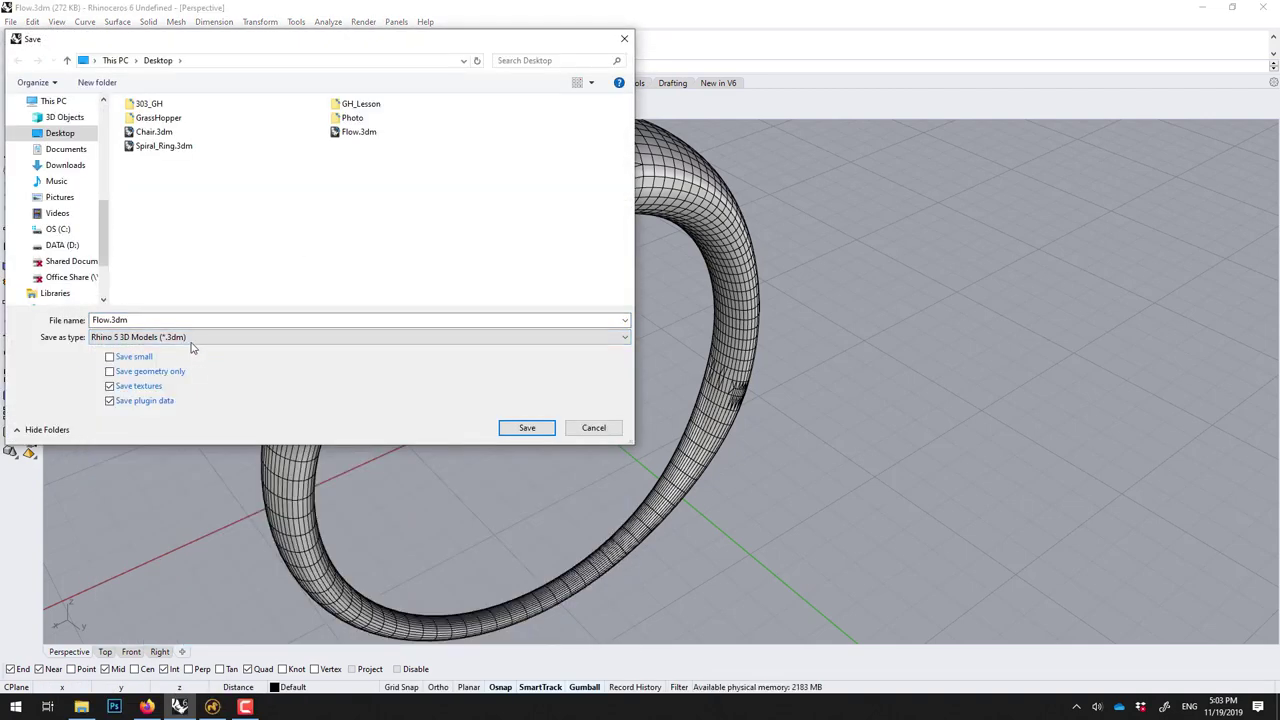
click(170, 319)
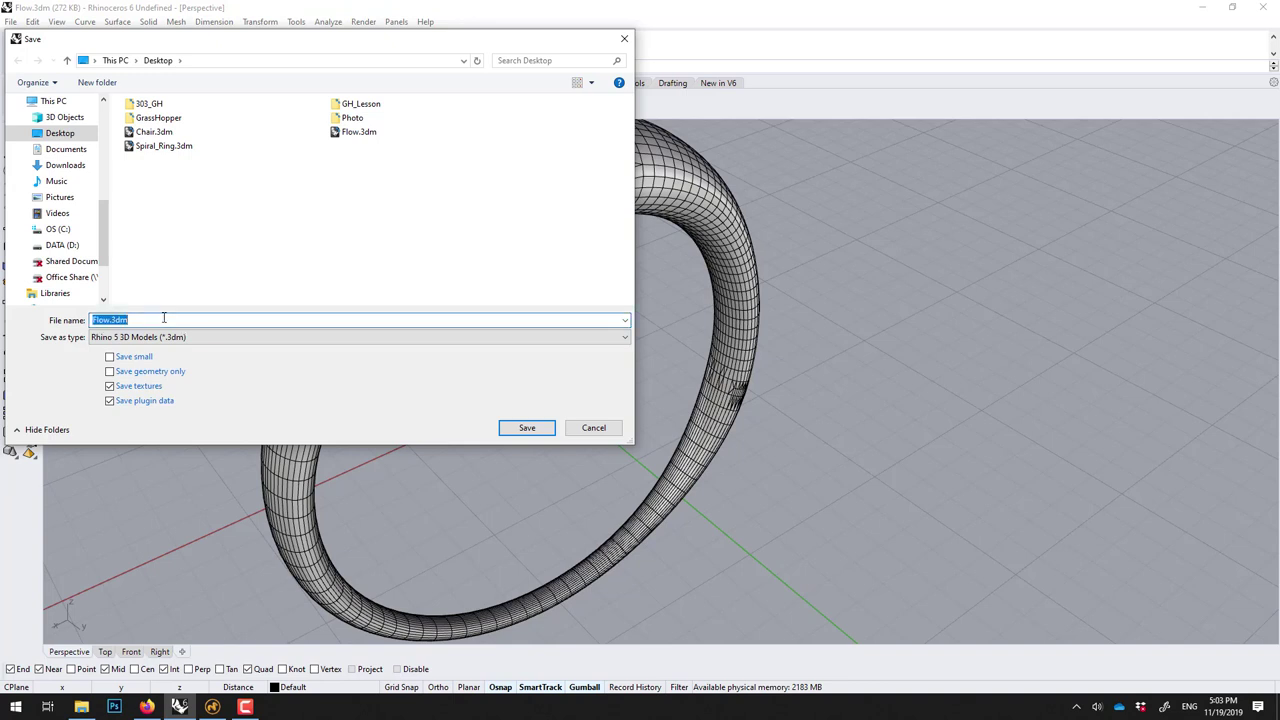
key(Home)
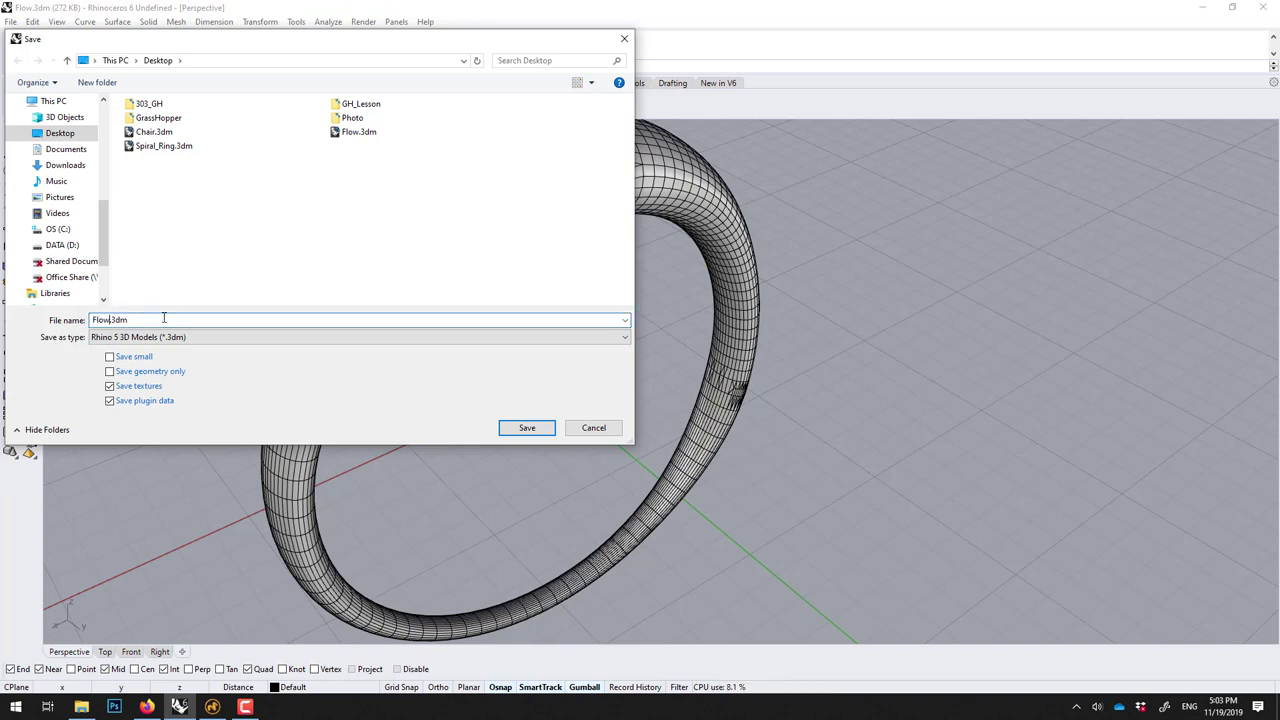
text(2)
click(511, 422)
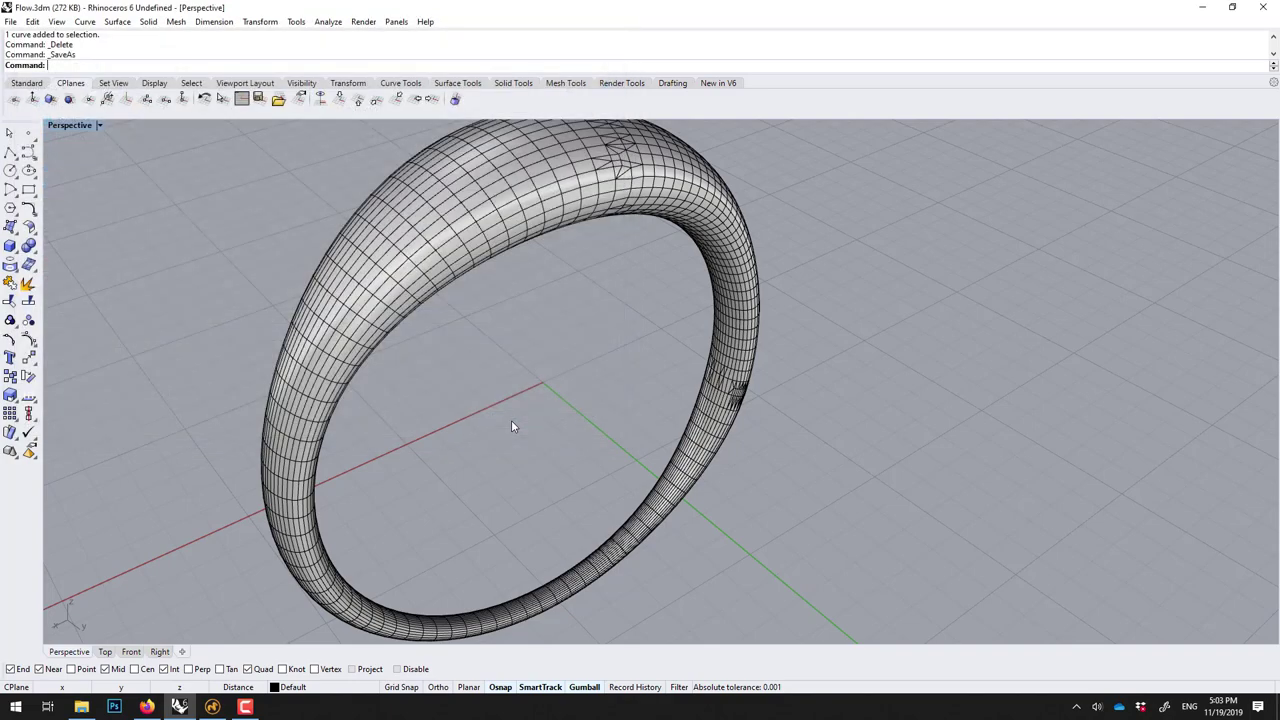
click(1202, 7)
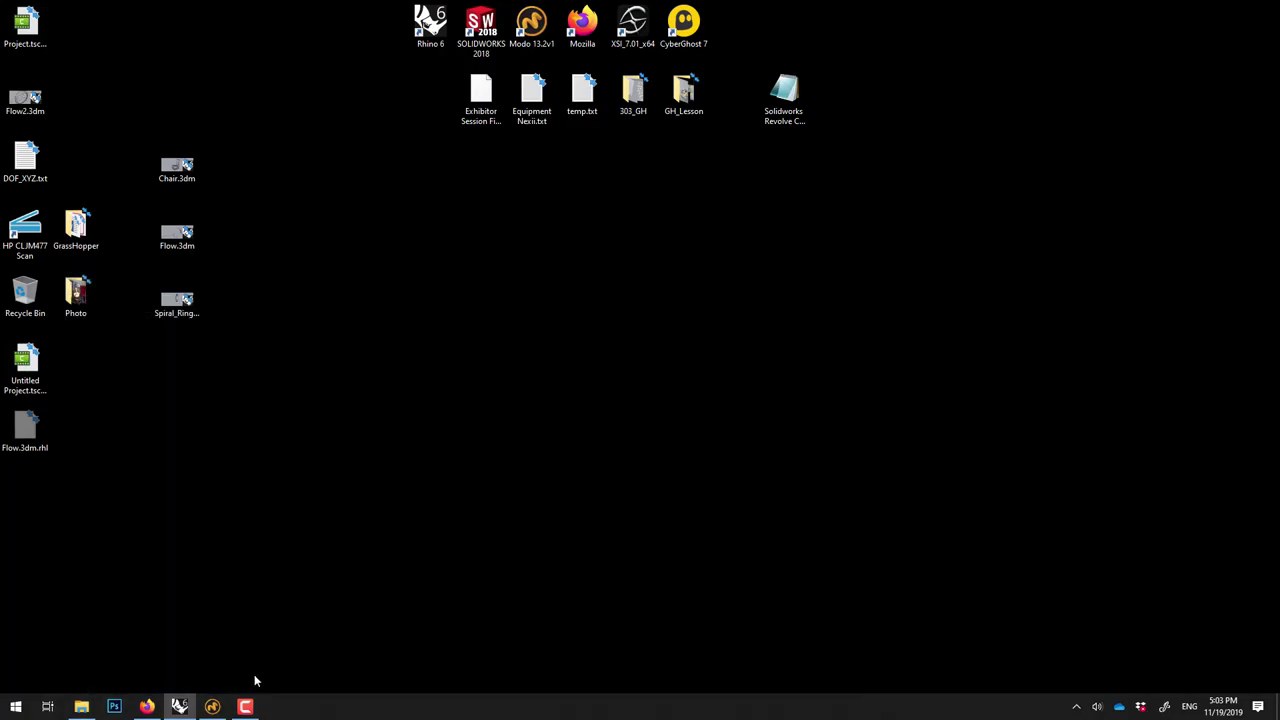
Open Flow2.3dm in Modo, frame the ring mesh with A and orbit it face-on.
click(212, 706)
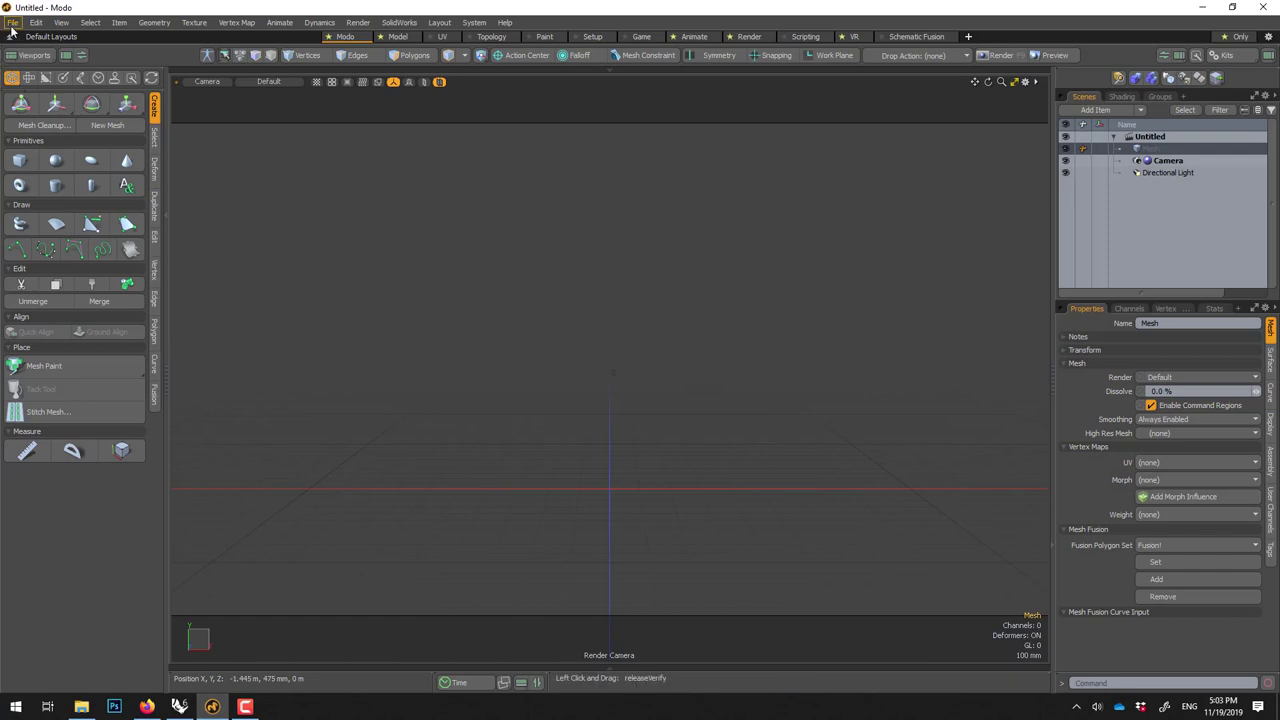
click(12, 22)
click(604, 270)
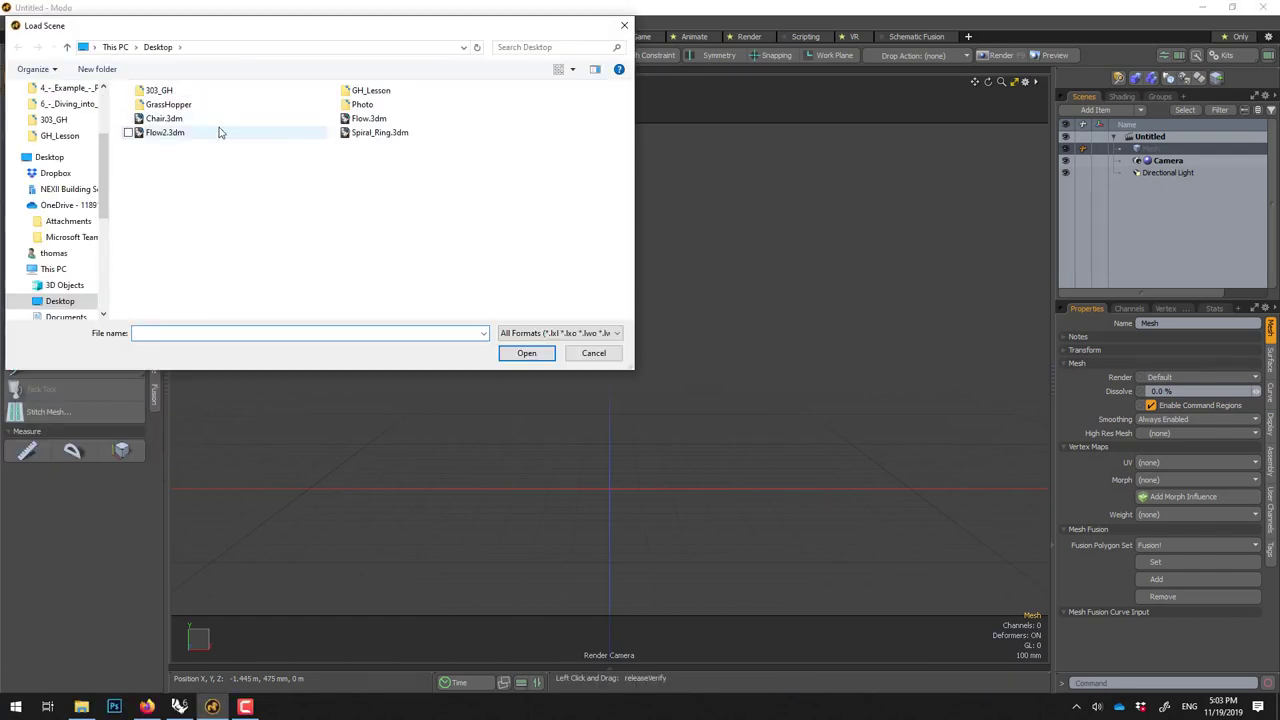
click(166, 132)
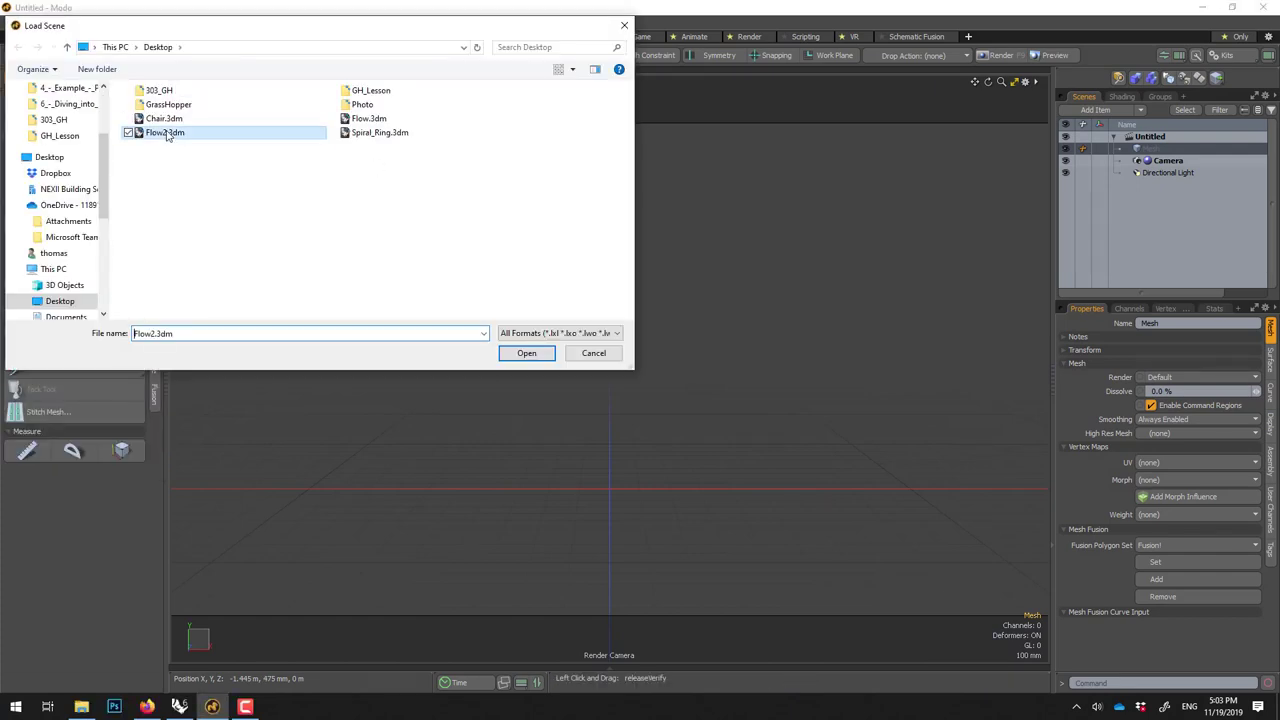
click(514, 358)
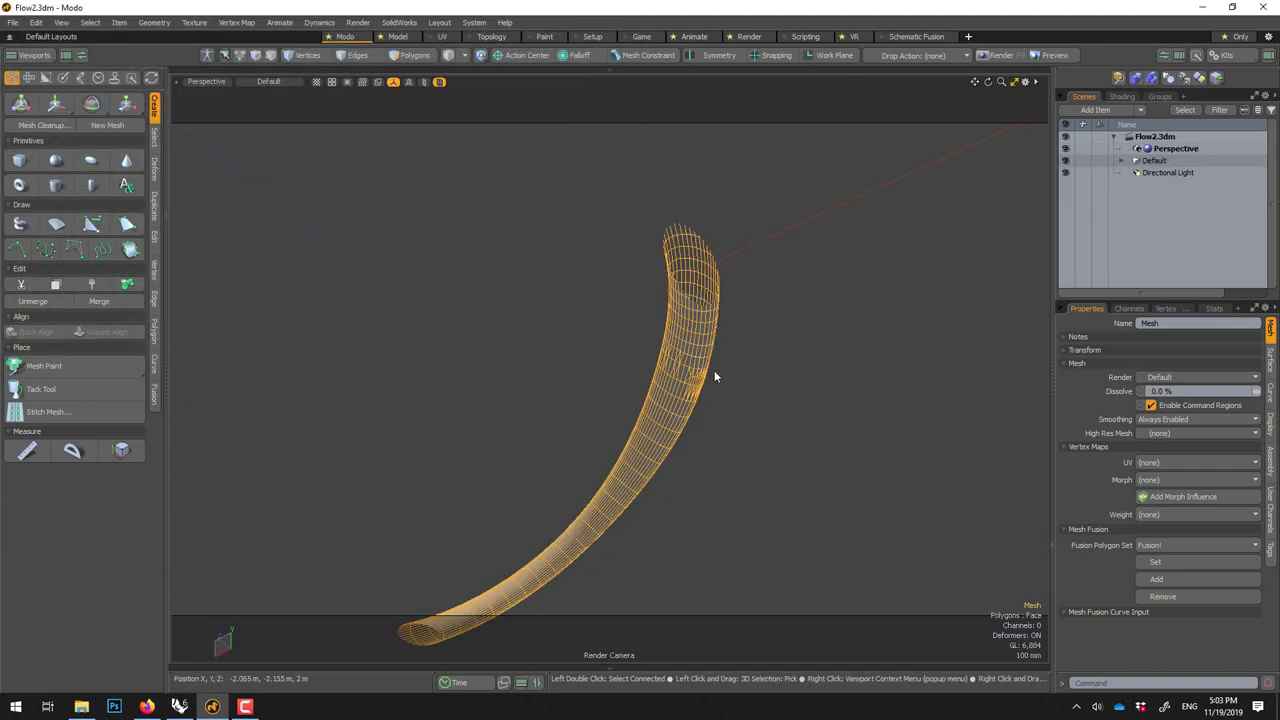
key(a)
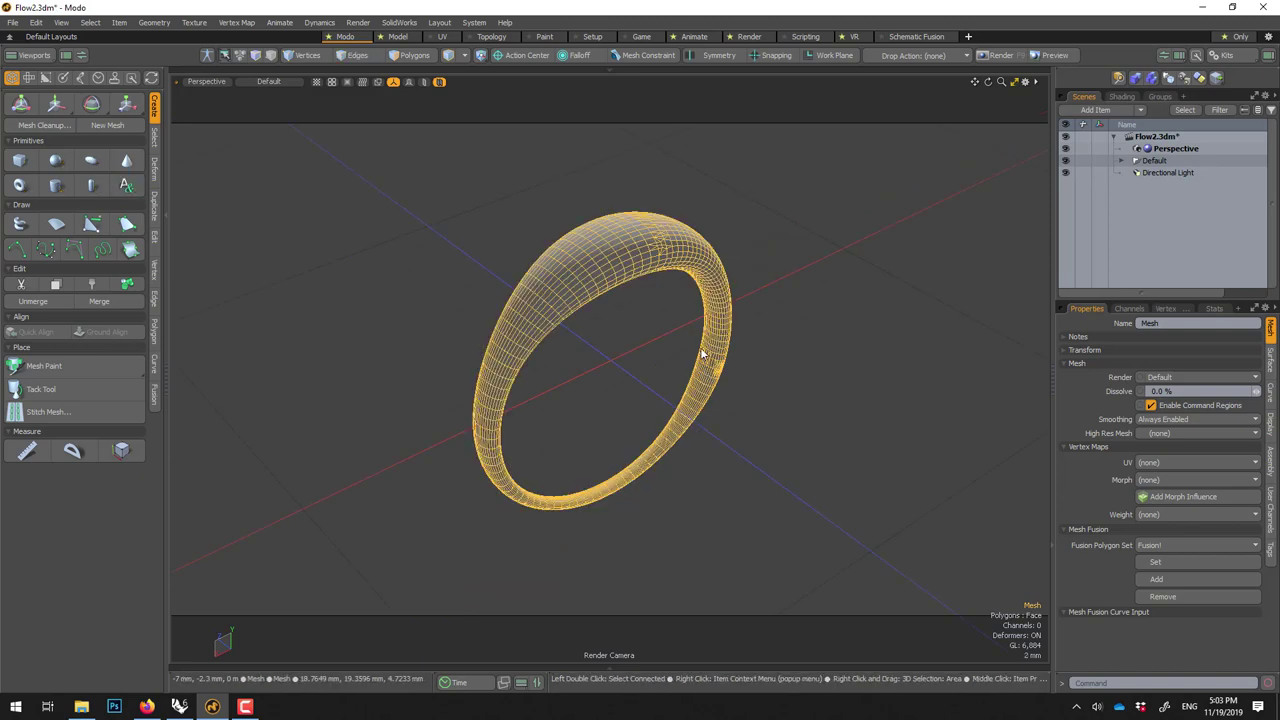
mouse_move(702, 354)
middle_down()
mouse_move(557, 286)
mouse_move(705, 352)
middle_up()
alt+drag(522, 415, 540, 380)
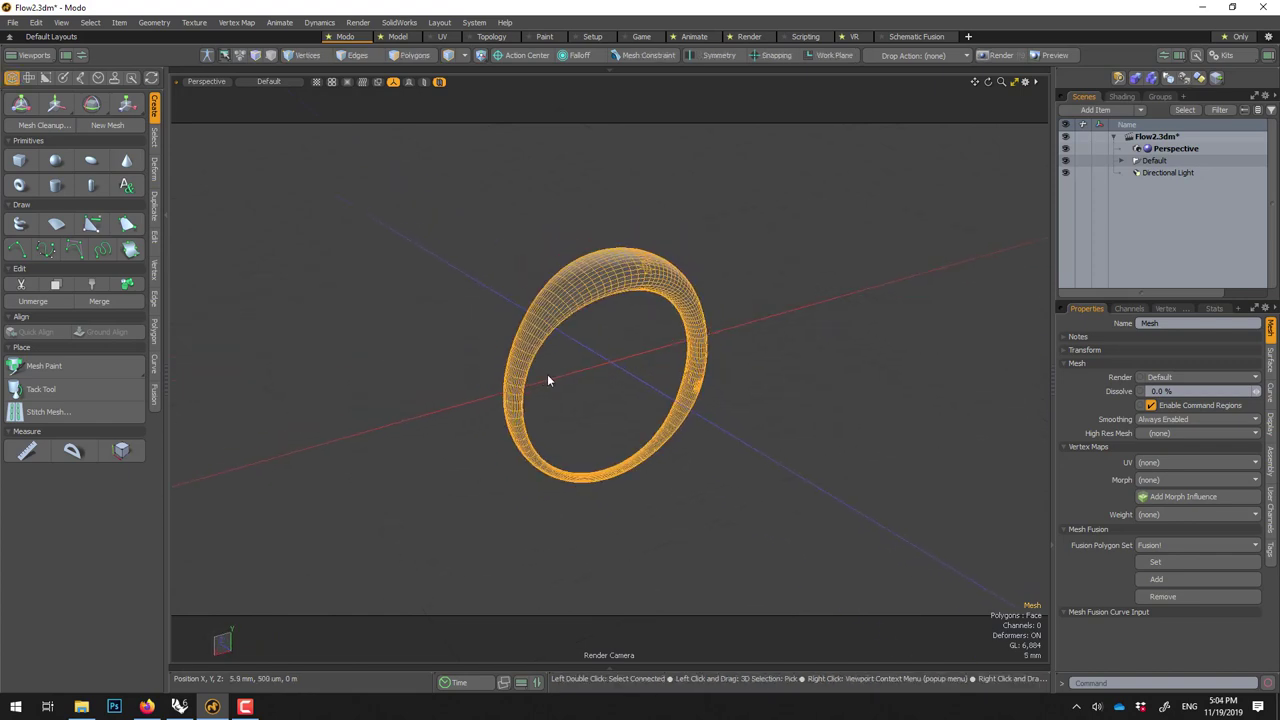
Scale the ring's polygons, settling on a slightly smaller final size.
key(3)
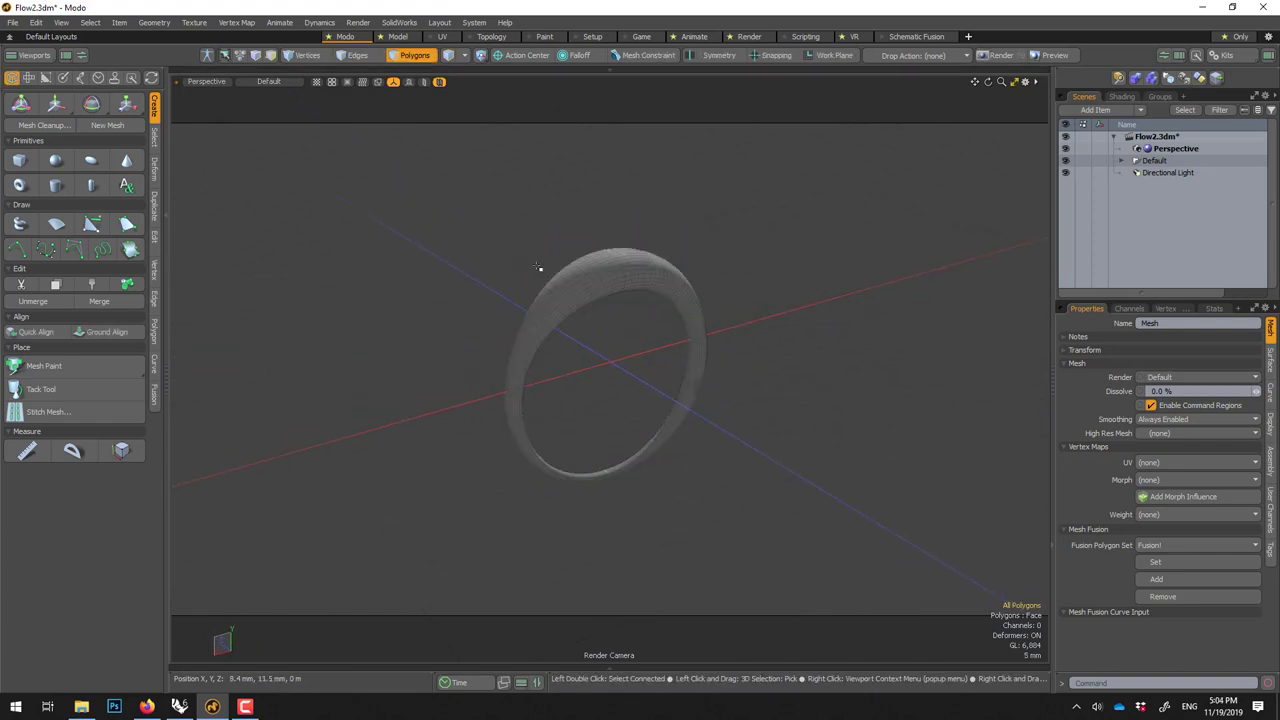
key(y)
drag(609, 372, 613, 457)
drag(605, 381, 609, 372)
key(space)
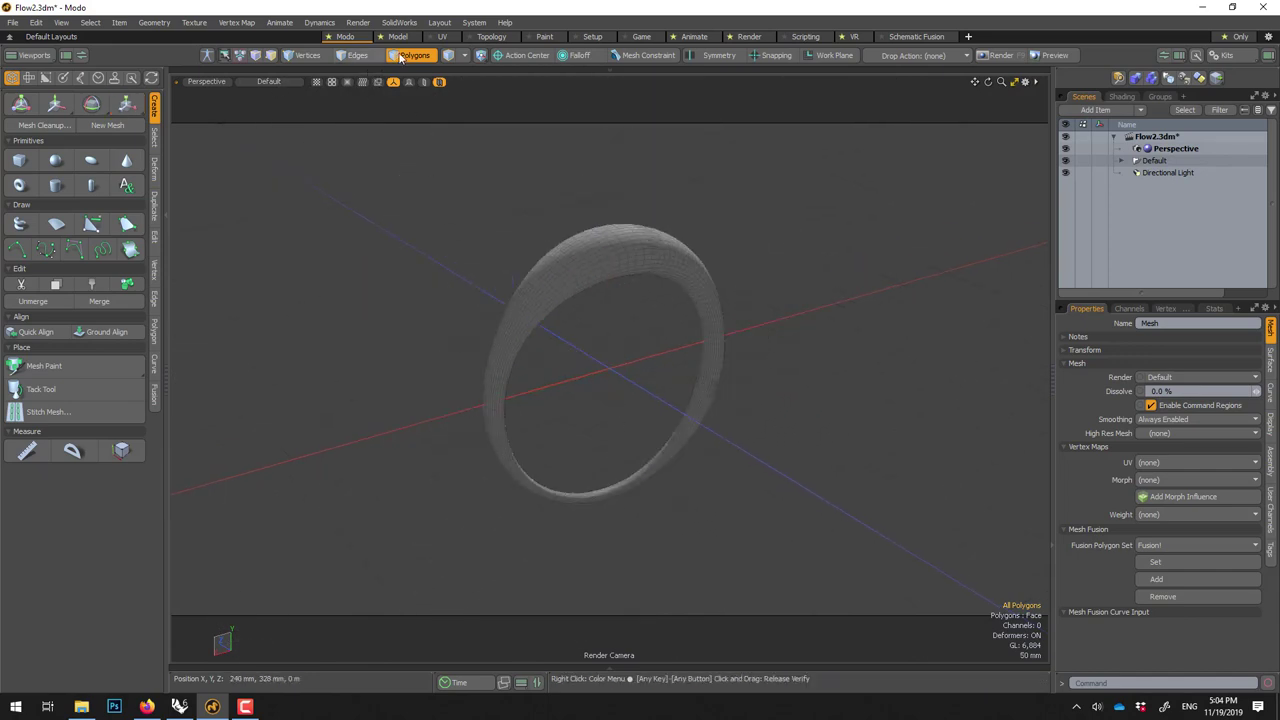
Select the ring item, frame it in view, and select its Mesh under the Default group.
click(448, 55)
alt+drag(467, 345, 605, 327)
key(a)
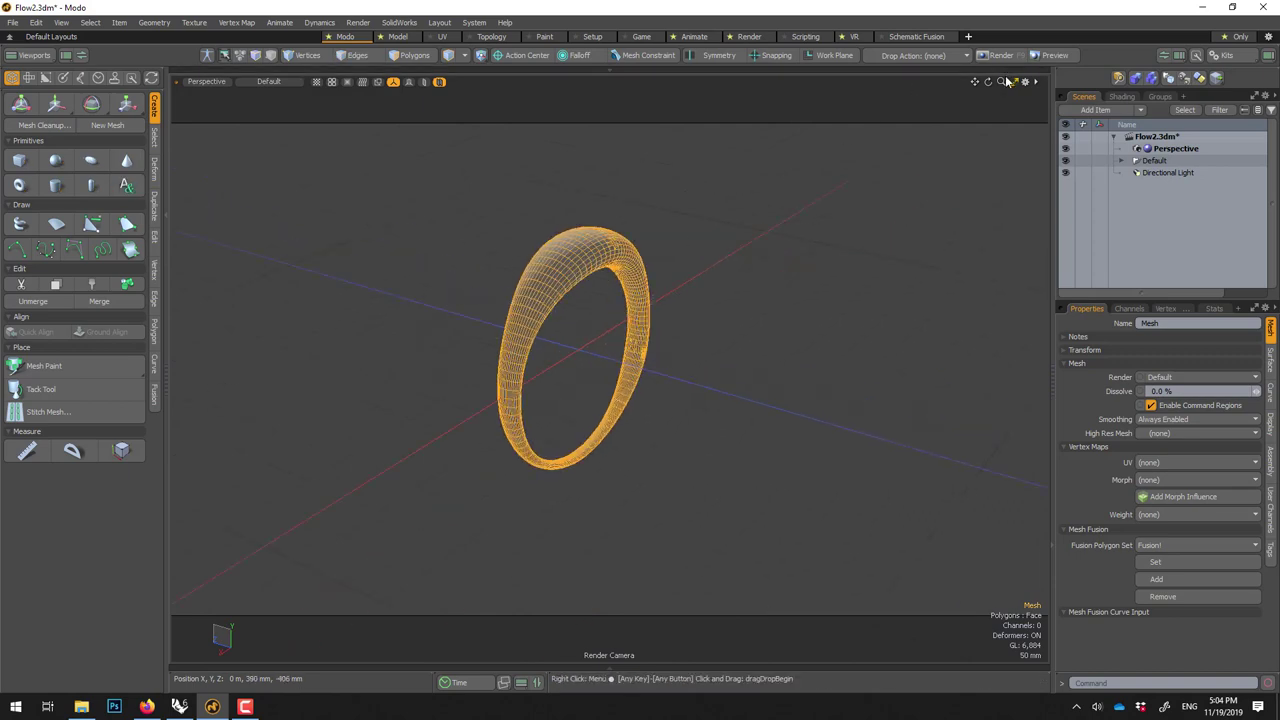
drag(988, 82, 1000, 86)
alt+drag(868, 326, 932, 208)
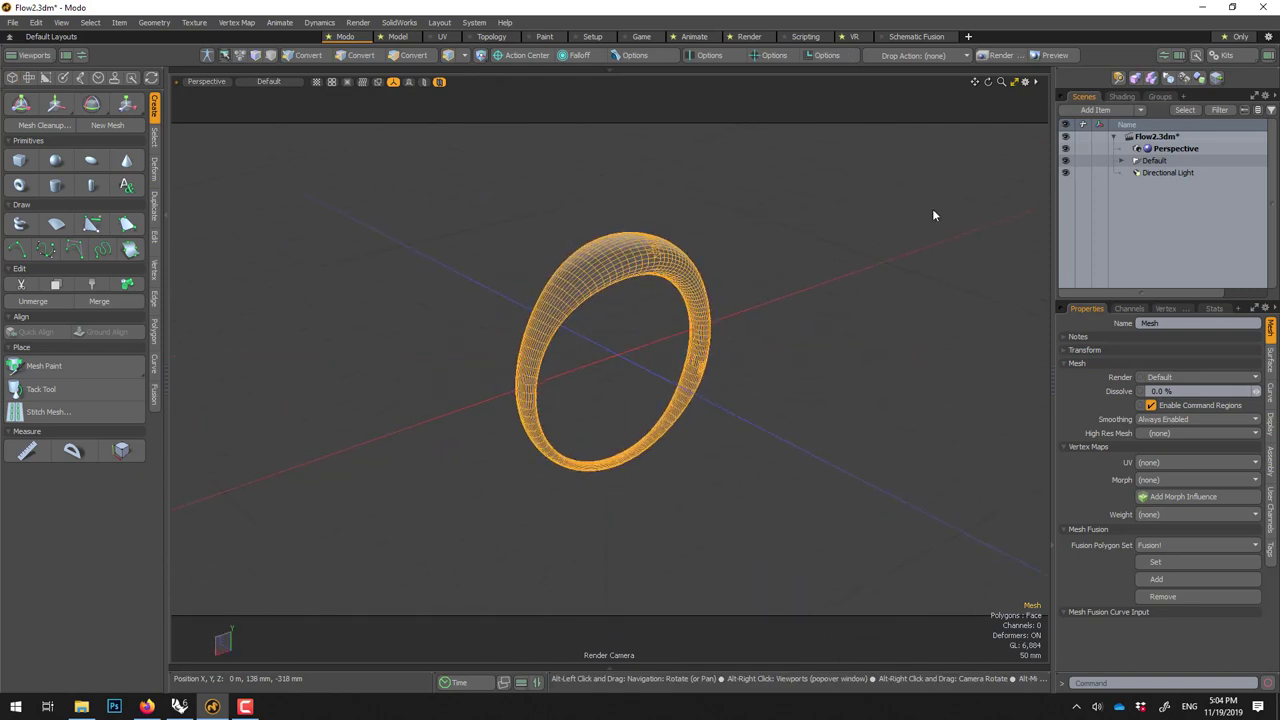
click(1119, 158)
click(1157, 173)
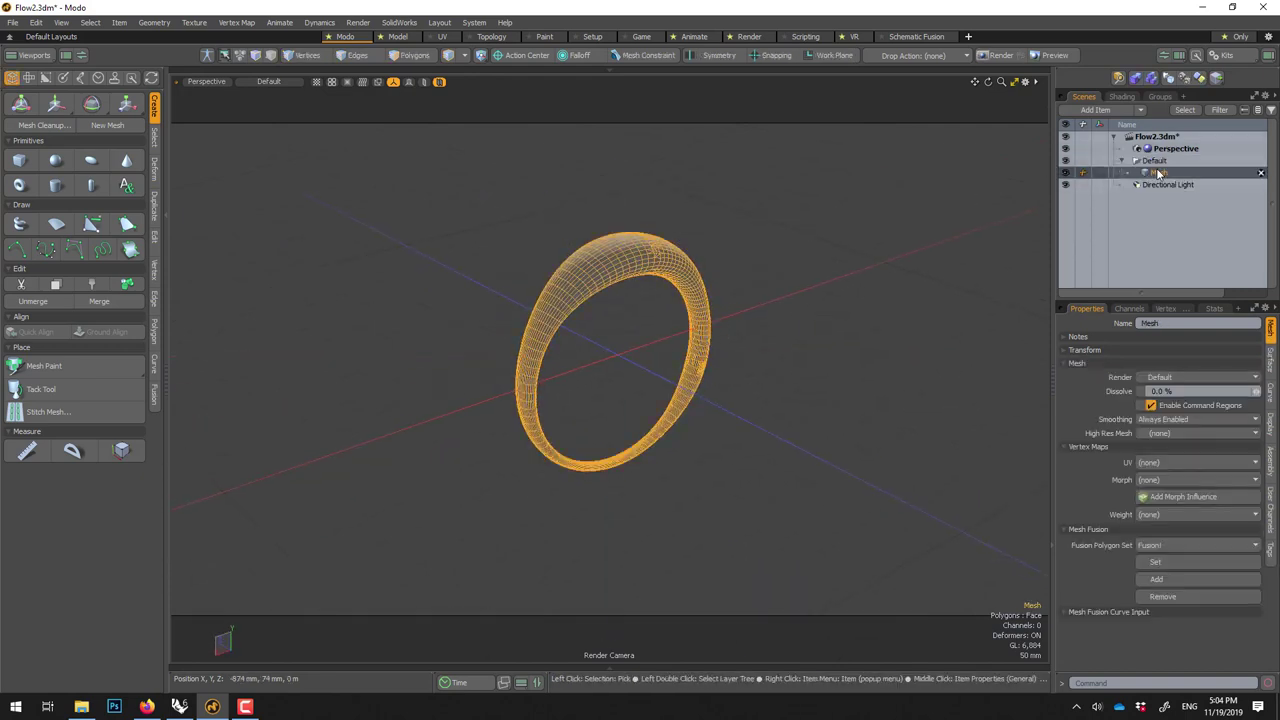
Move the Mesh above the Default group and delete the empty Default group.
drag(1157, 173, 1152, 160)
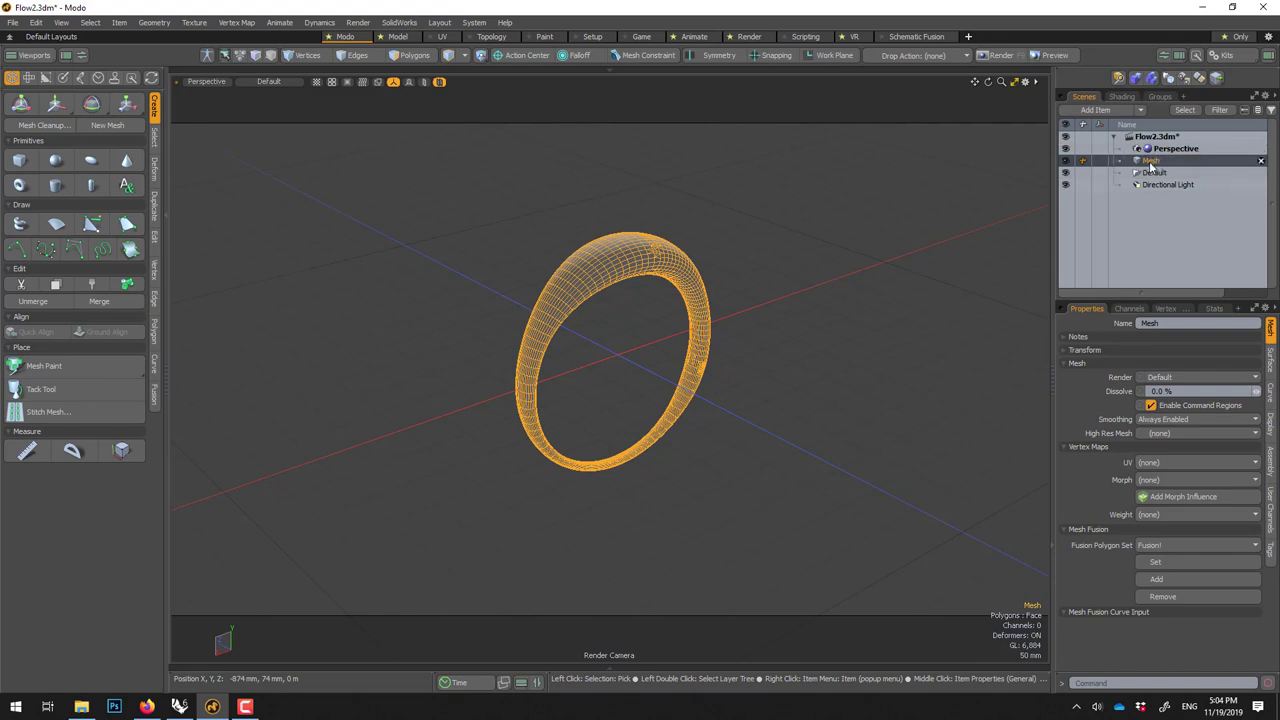
click(1152, 173)
key(Delete)
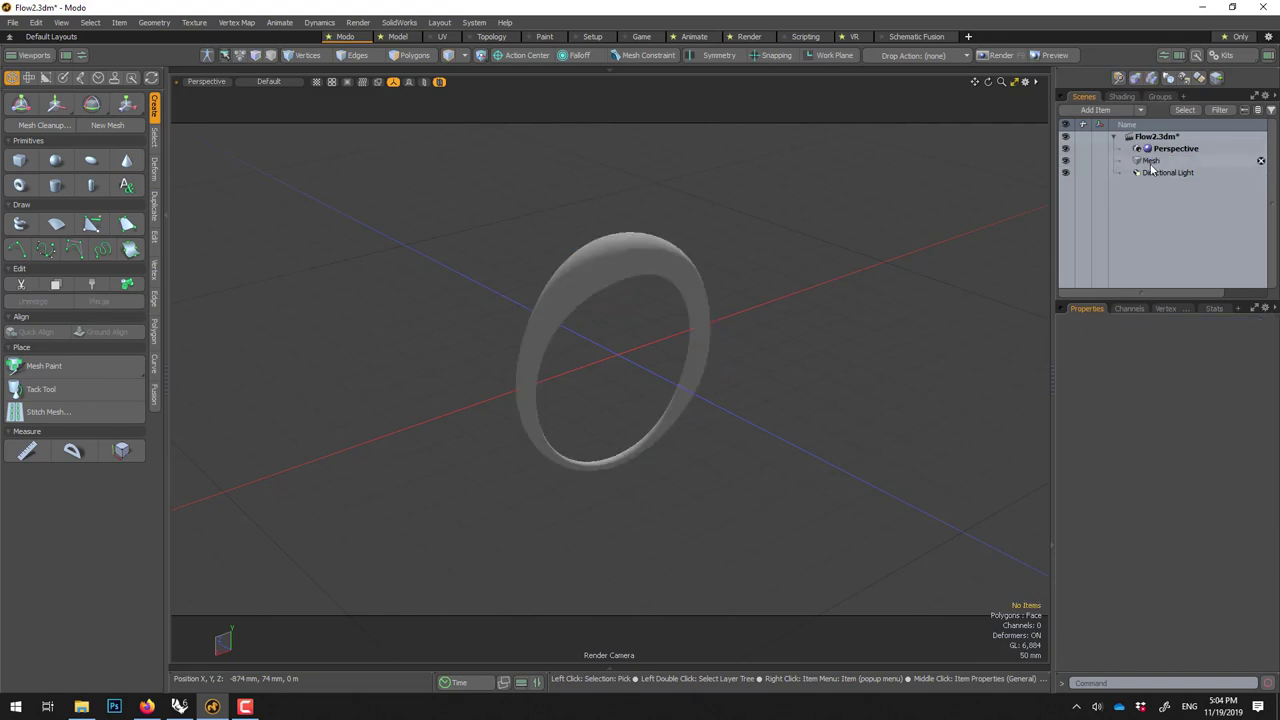
Rename the Mesh item to 'Ring'.
click(1151, 165)
double_click(1151, 163)
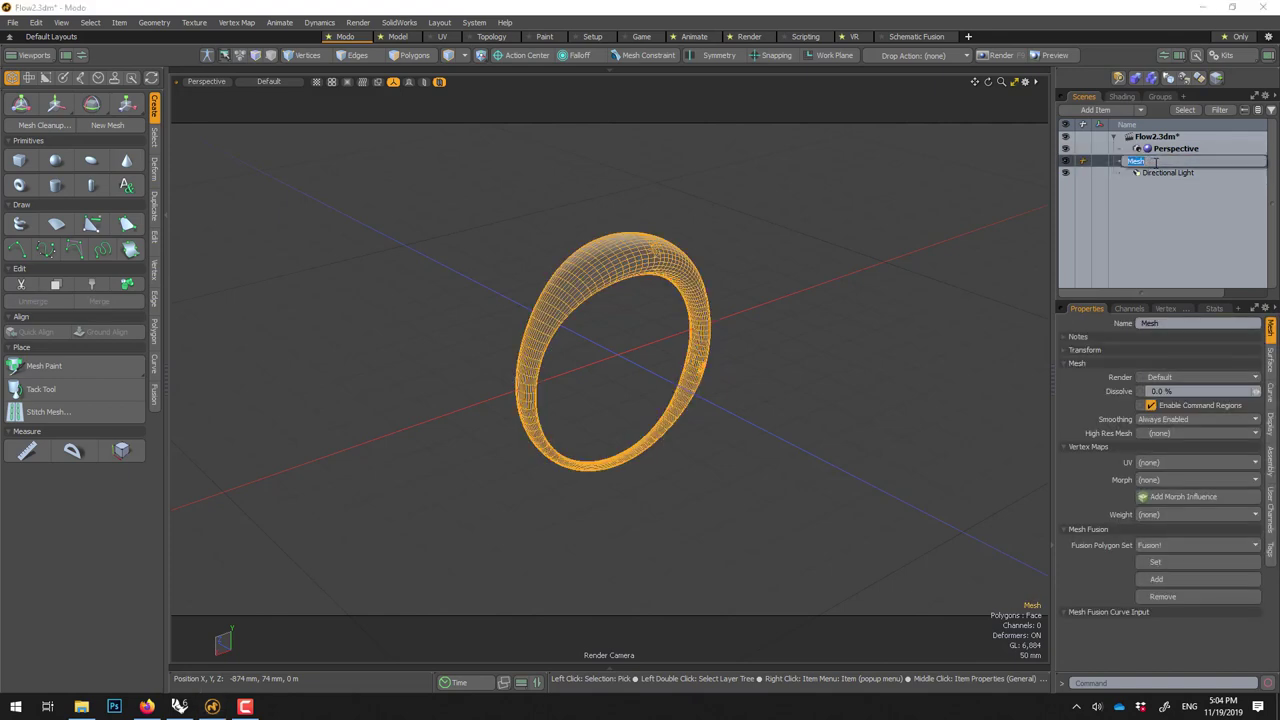
text(Ring)
key(Return)
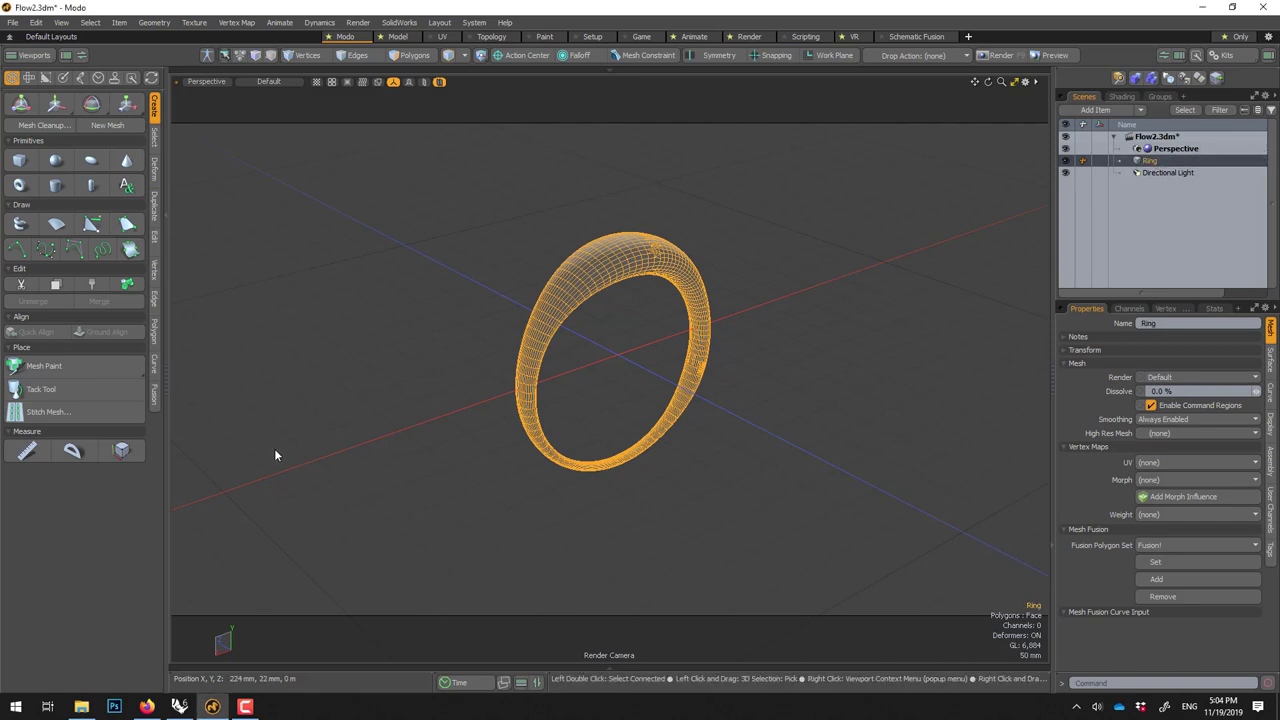
Assign a new material named Ring to the ring's polygons.
key(m)
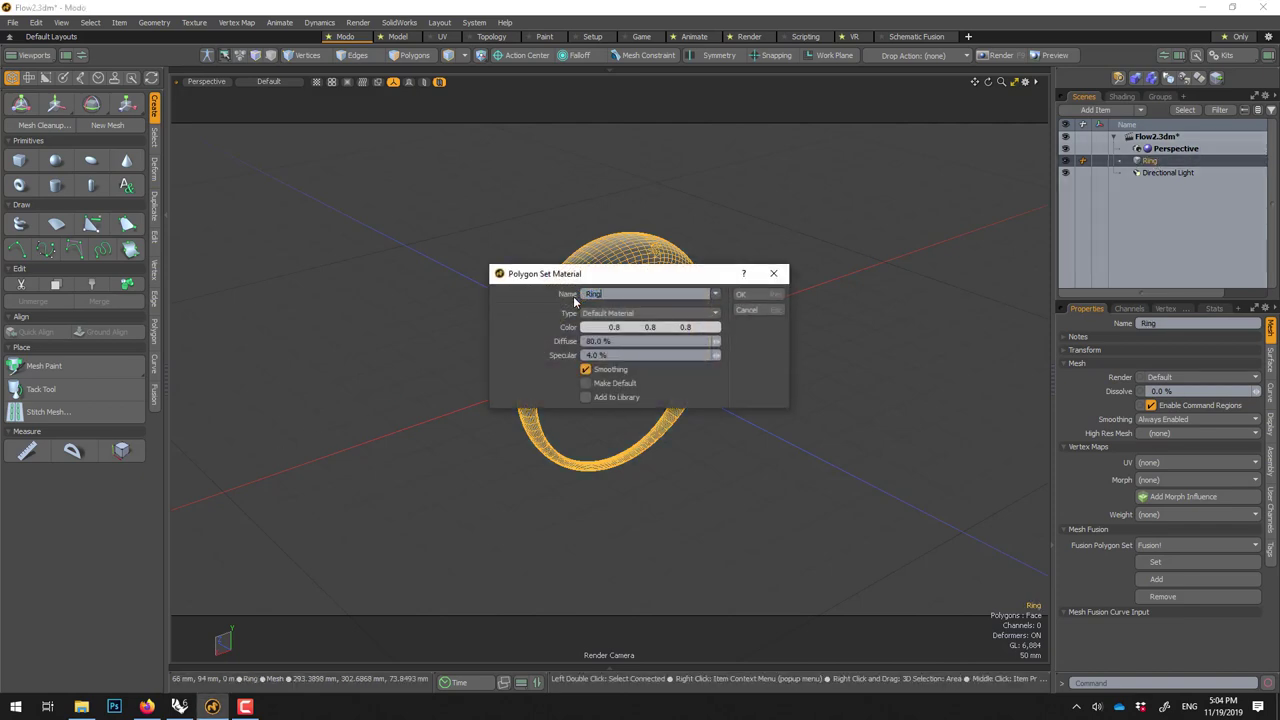
key(Return)
click(474, 288)
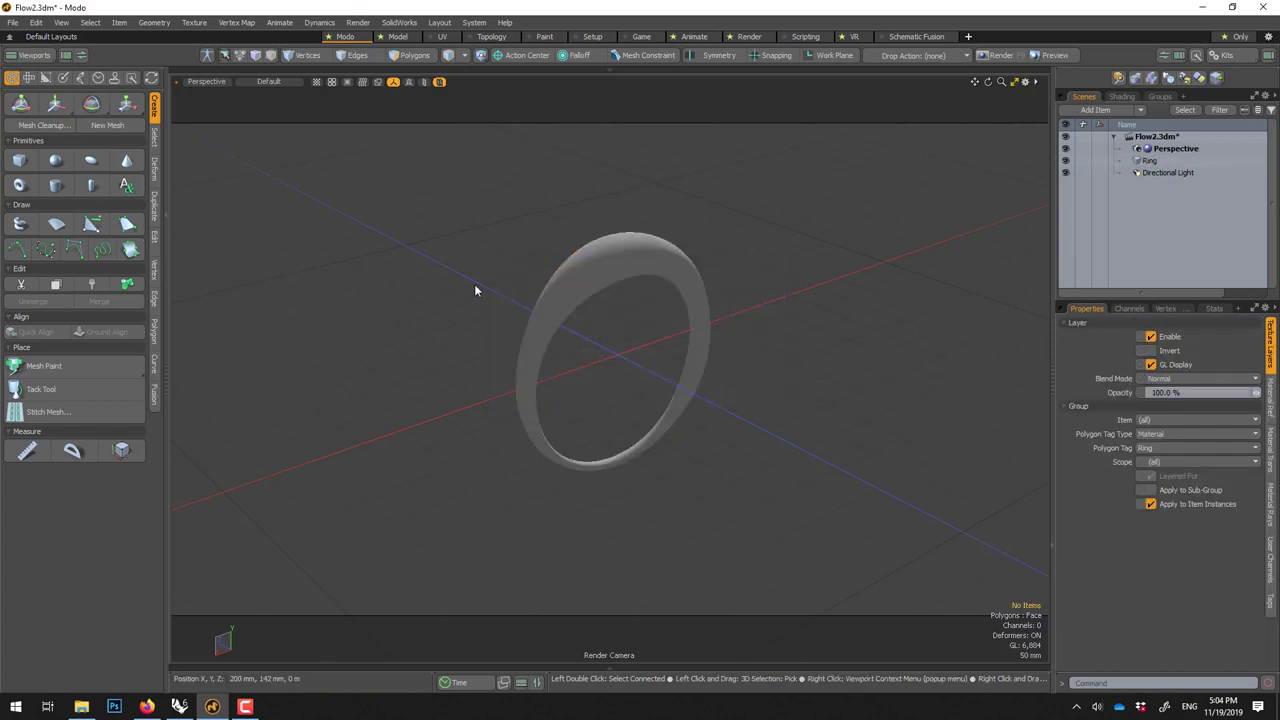
Add a Plane primitive and move it down beneath the ring.
right_click(476, 289)
mouse_move(472, 394)
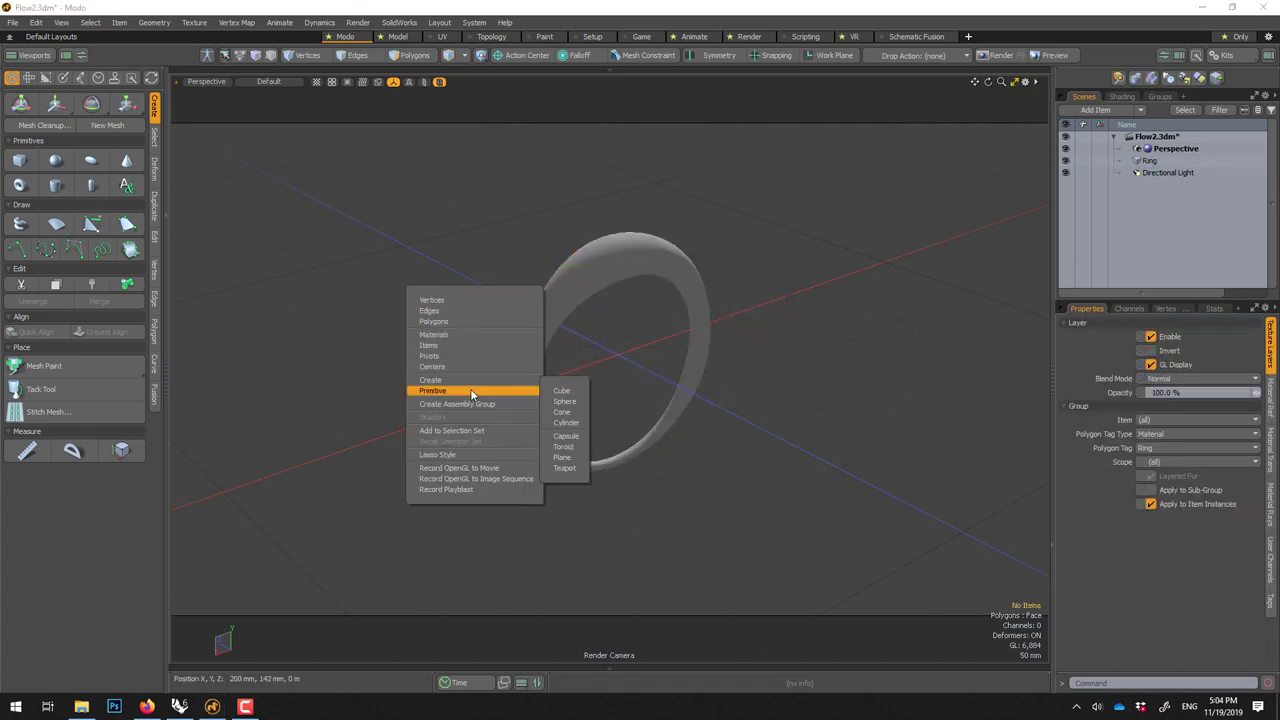
click(562, 457)
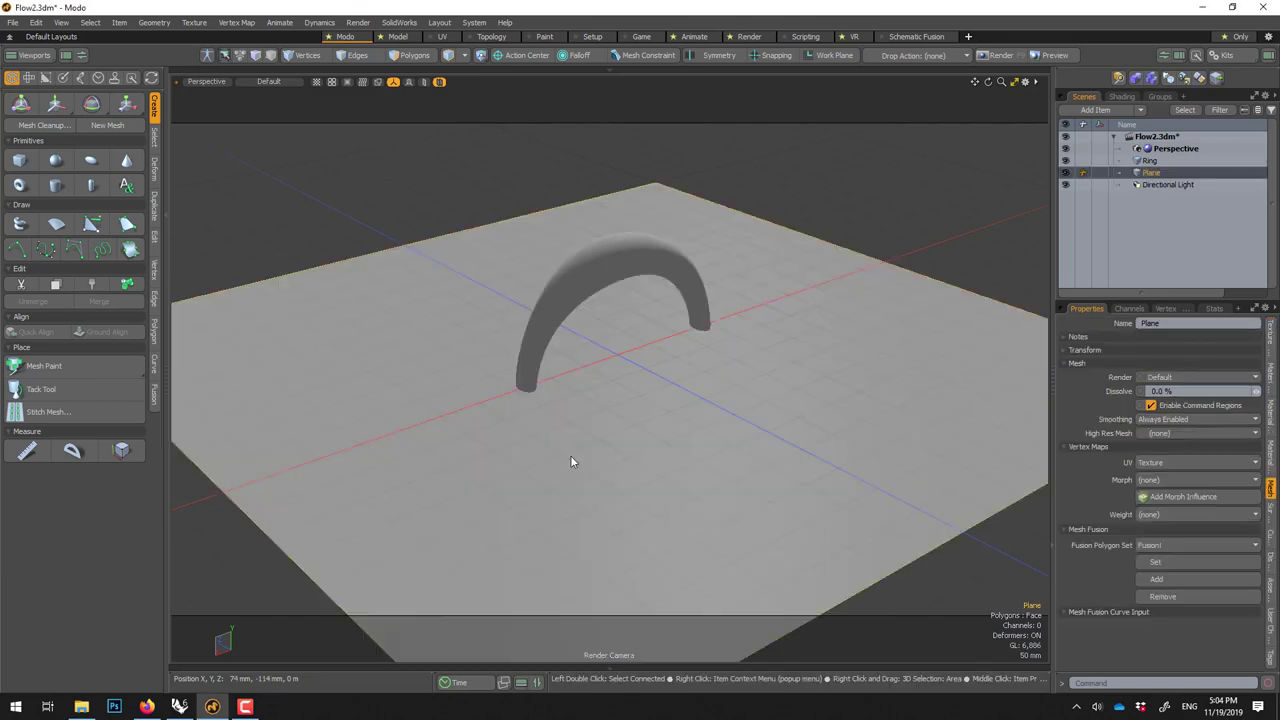
key(y)
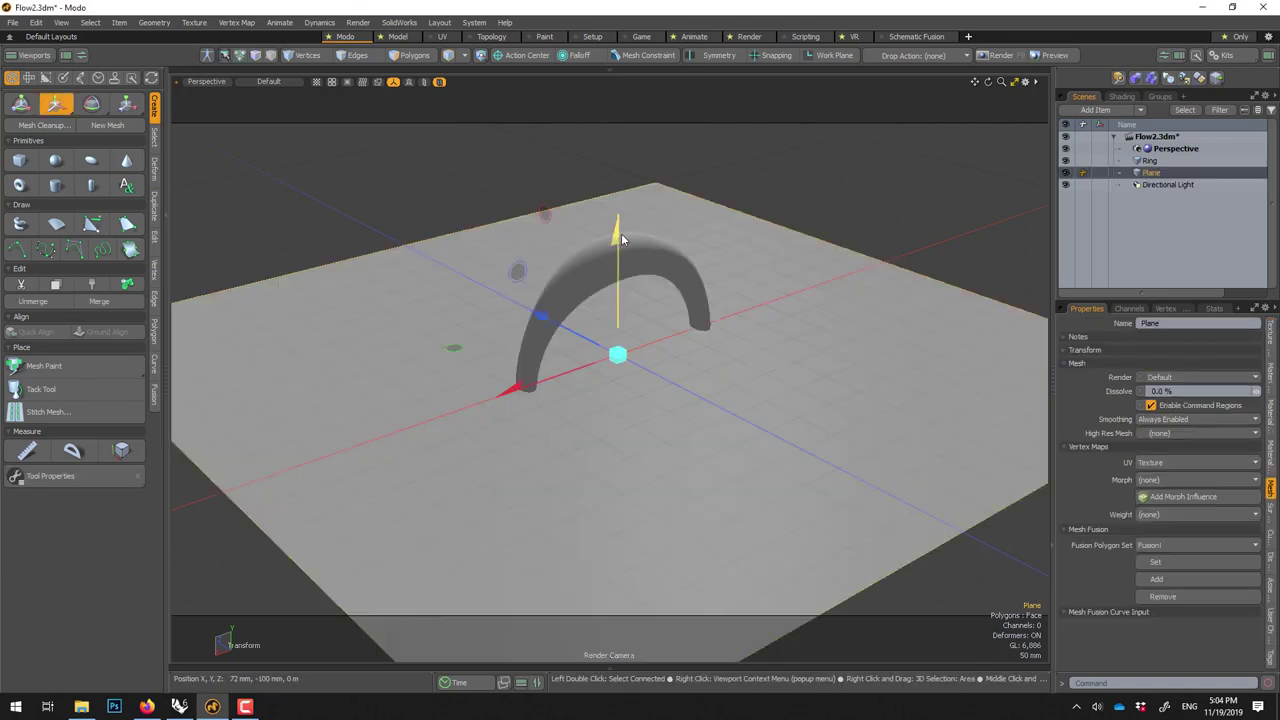
drag(622, 238, 622, 358)
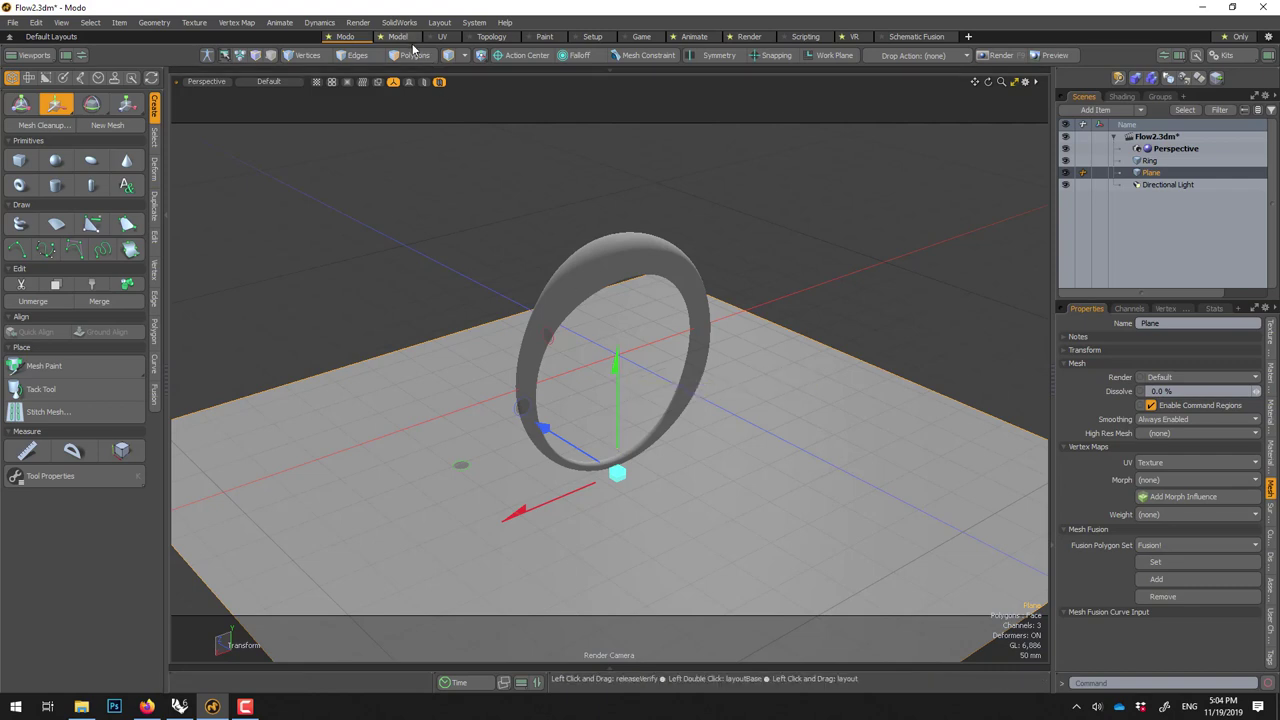
Scale the plane up into a wide floor.
key(3)
key(space)
key(y)
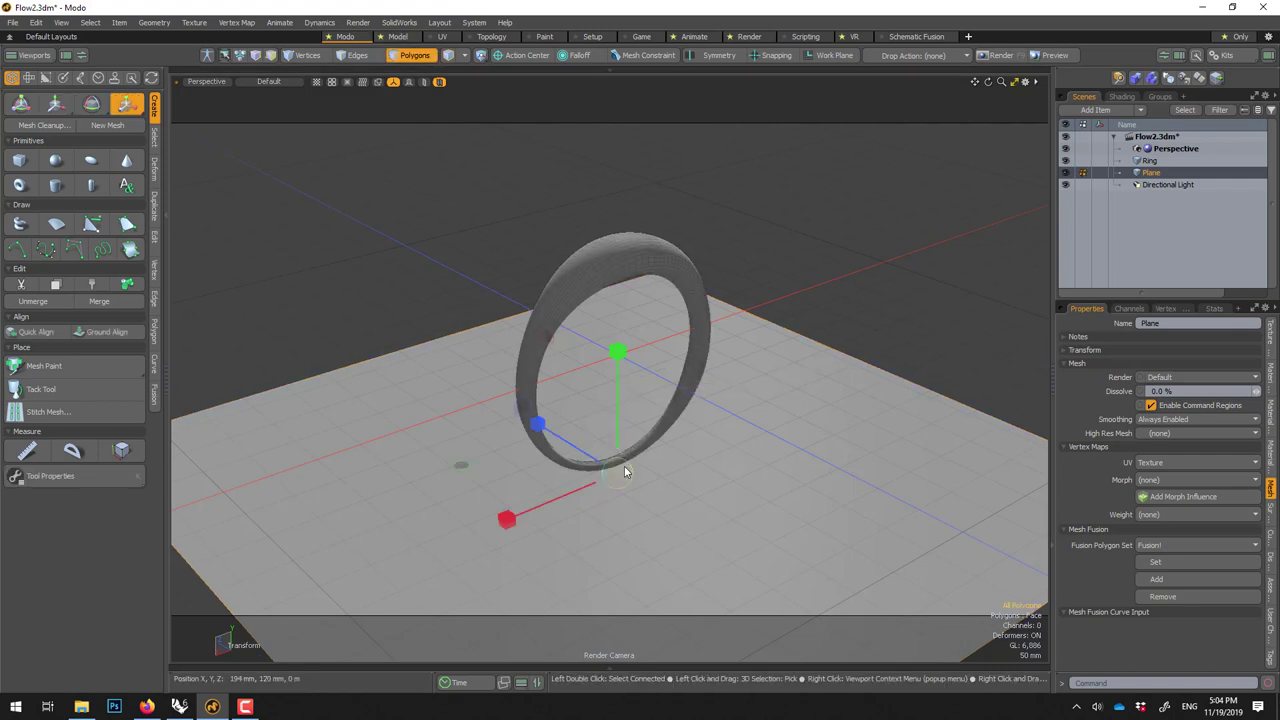
drag(625, 471, 705, 471)
key(space)
Open the Presets browser with F6 and move it to the left.
alt+drag(508, 317, 457, 405)
key(3)
click(447, 55)
key(3)
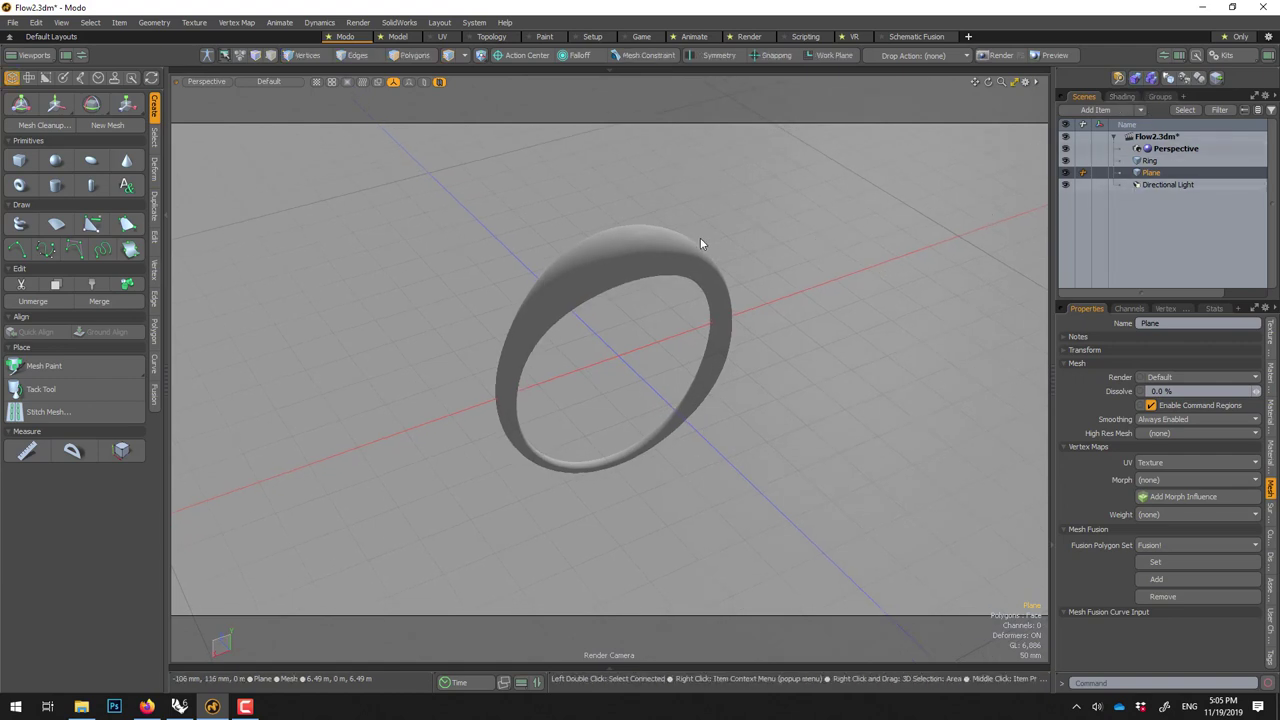
key(F6)
drag(677, 283, 260, 182)
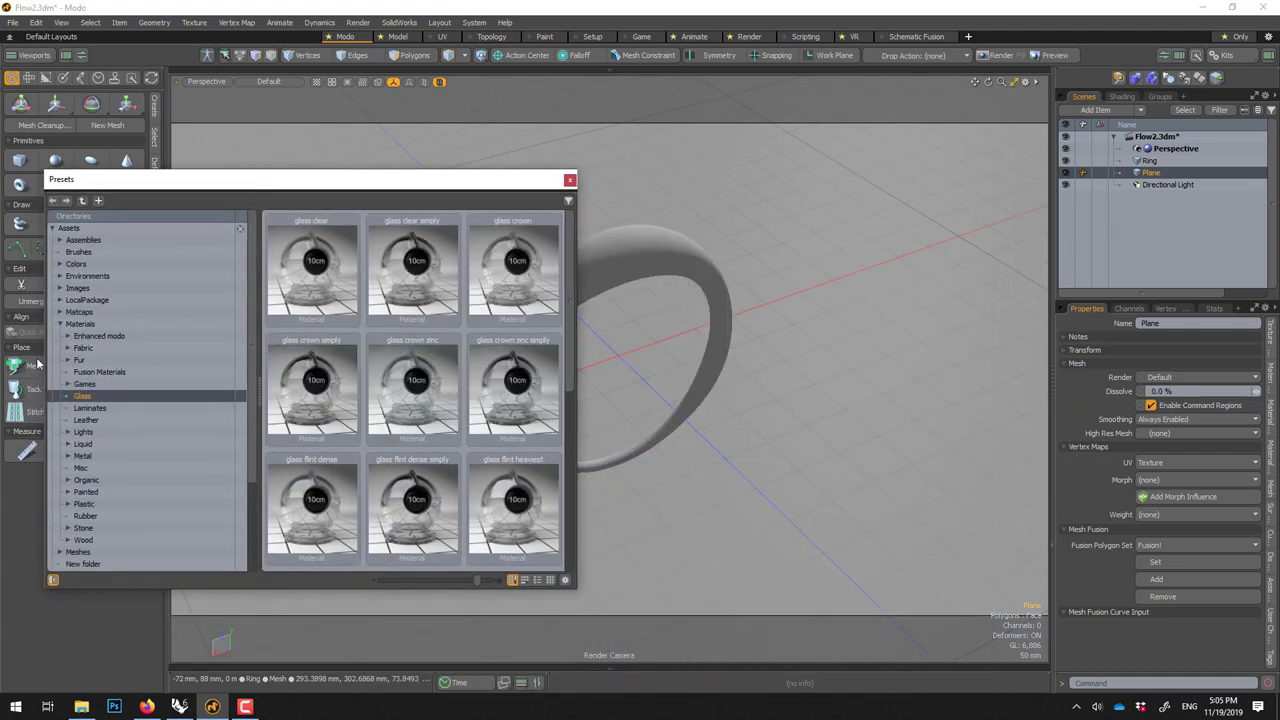
Apply the Anodised Aluminium Blue preset from Metal > Aluminum to the ring.
click(68, 456)
scroll(95, 380, down, 3)
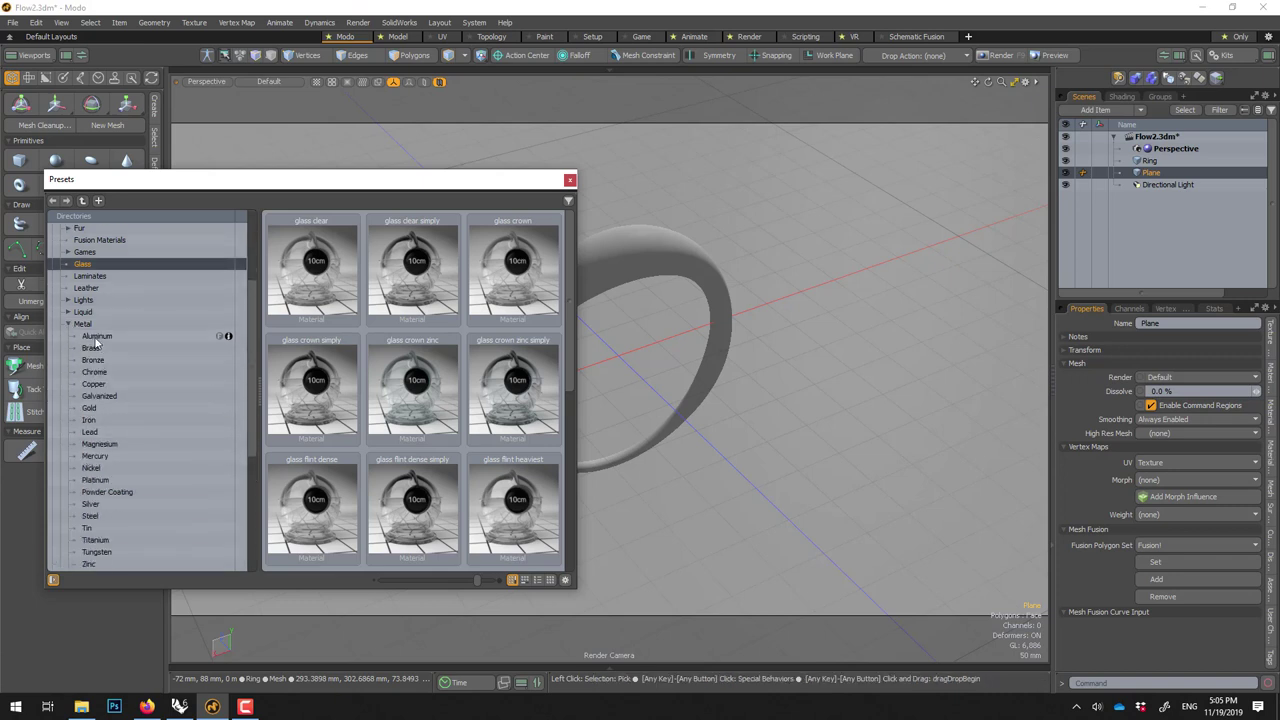
click(96, 337)
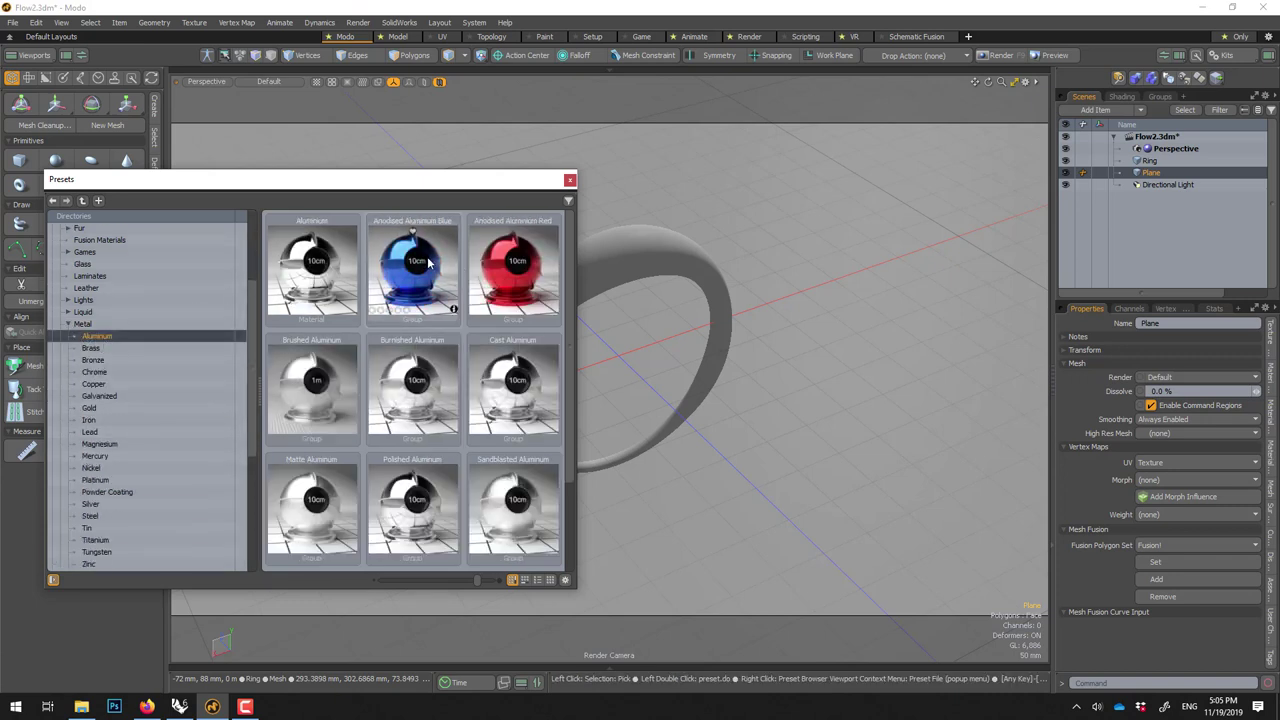
drag(428, 262, 616, 254)
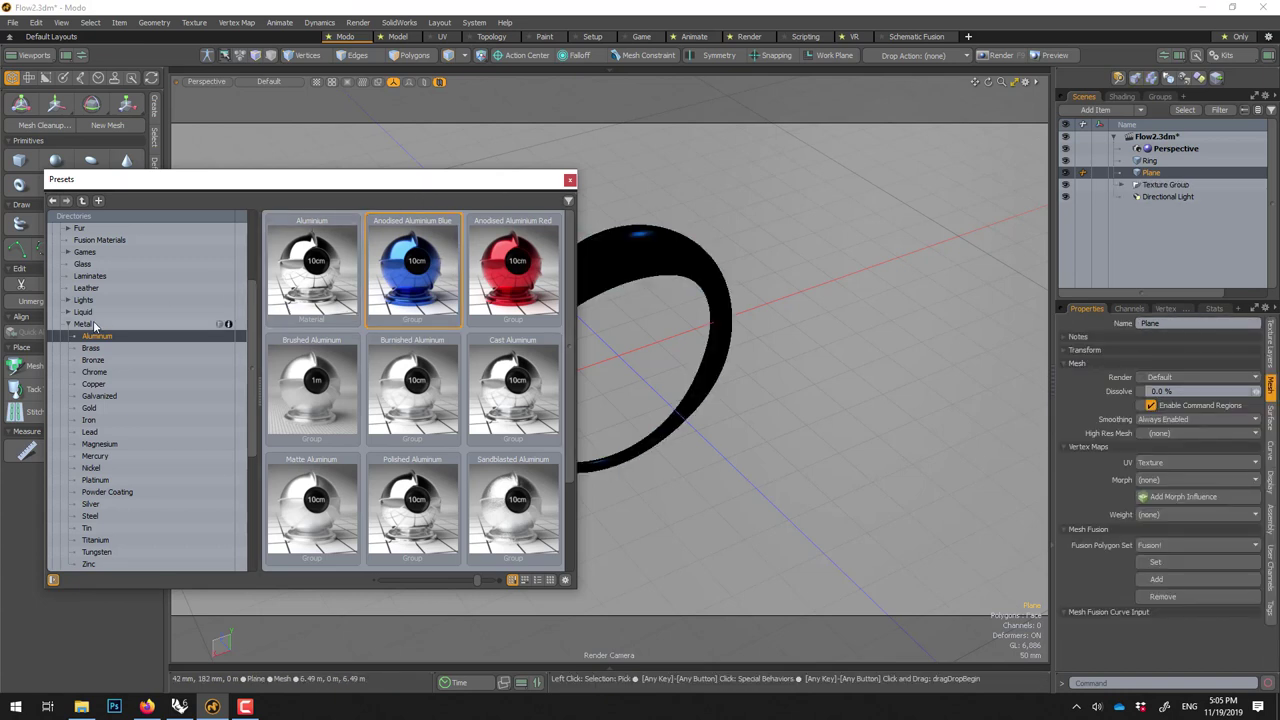
Load the 3 Point Beige 01 studio environment and close the preset library.
scroll(70, 300, up, 3)
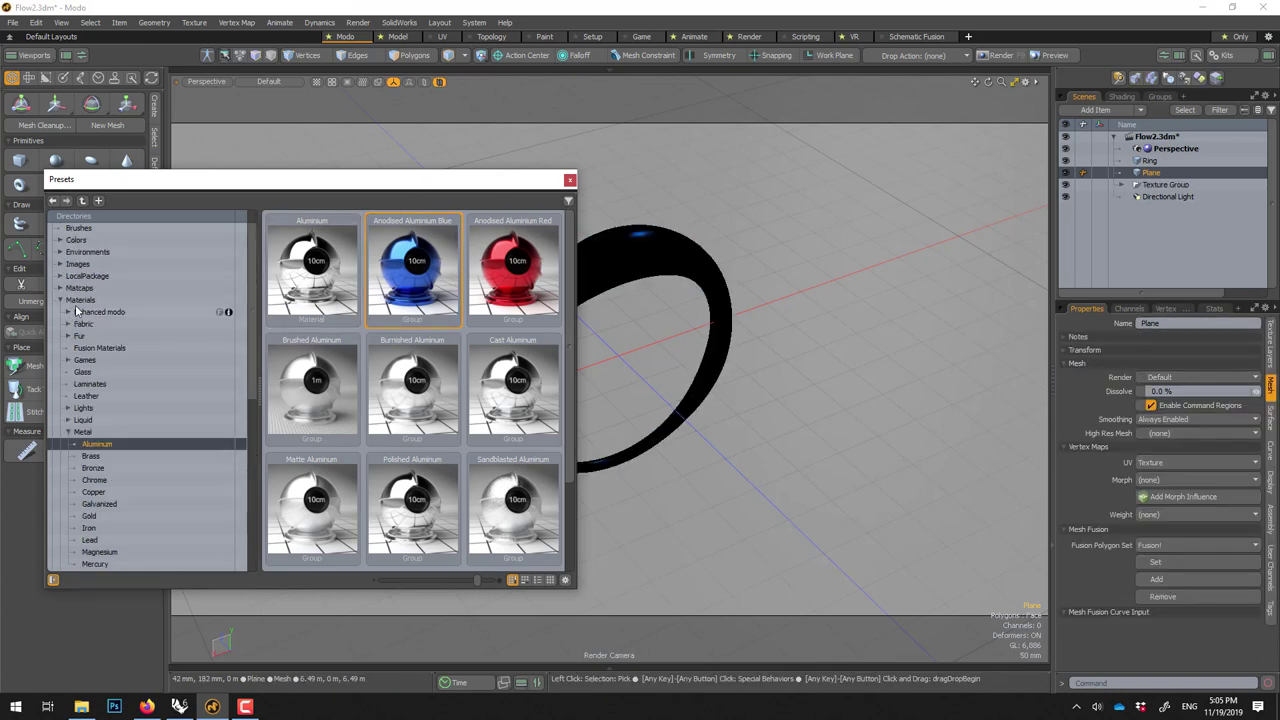
click(61, 252)
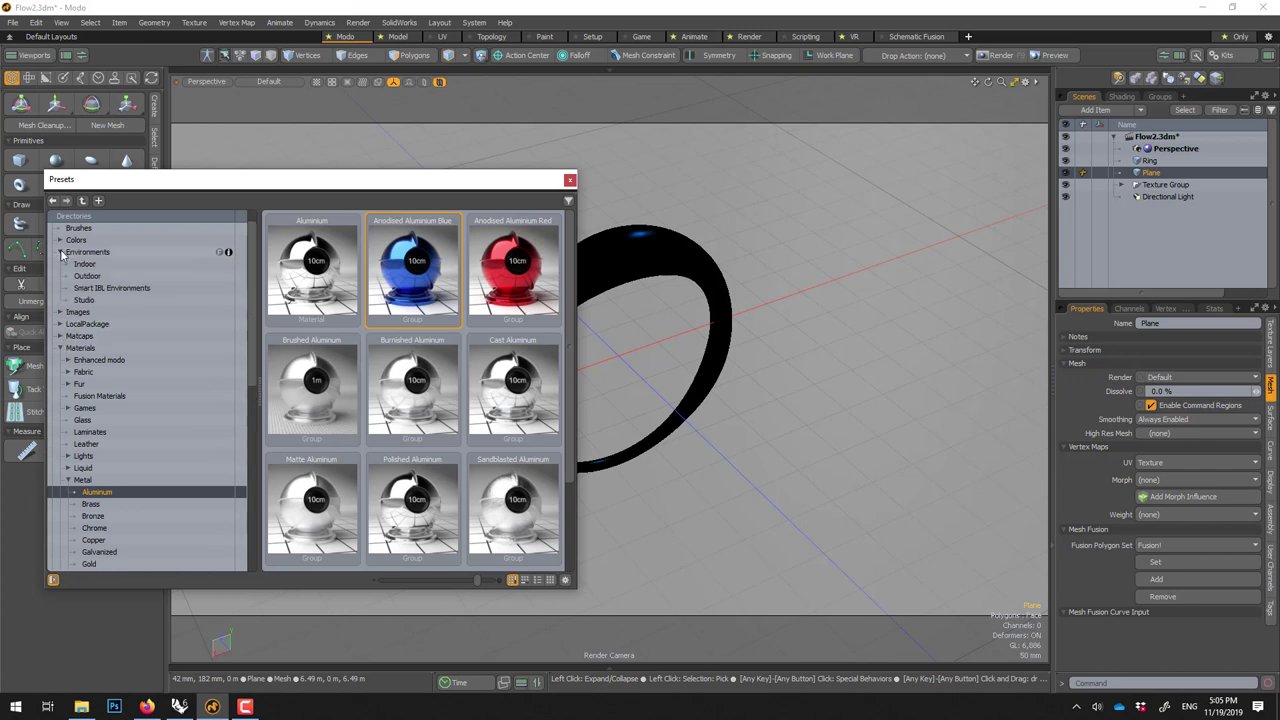
click(84, 301)
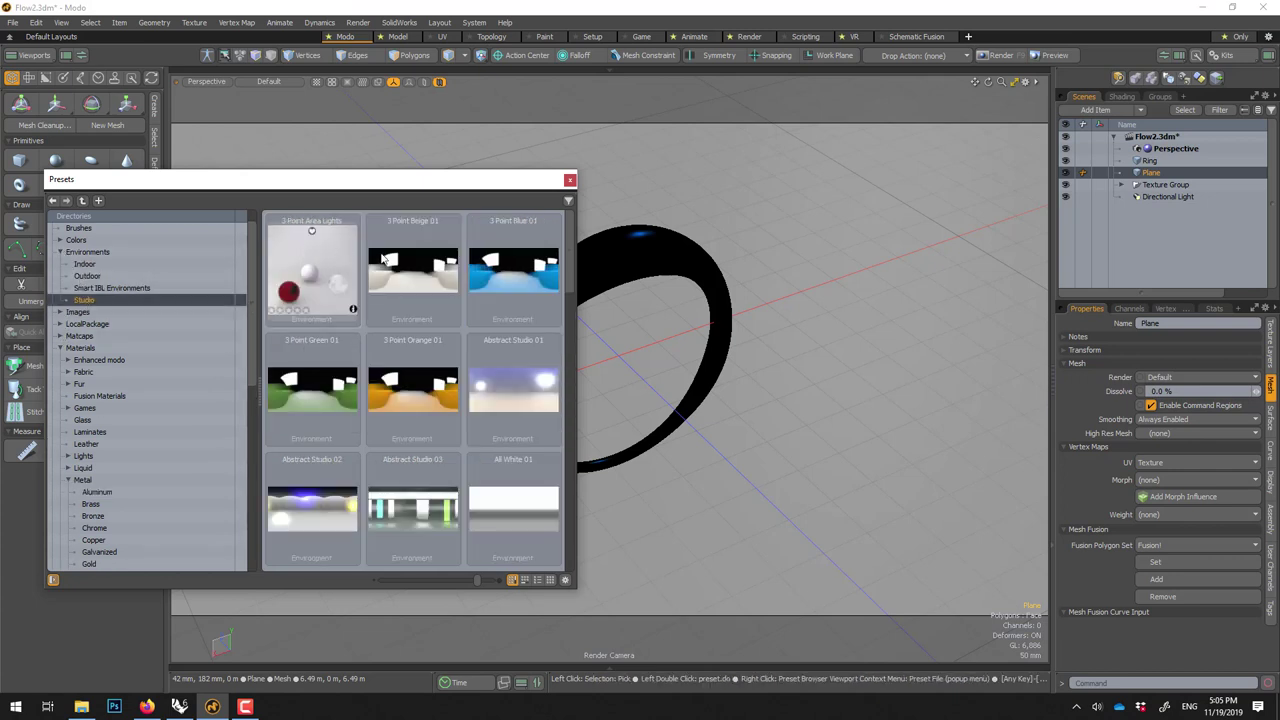
click(431, 274)
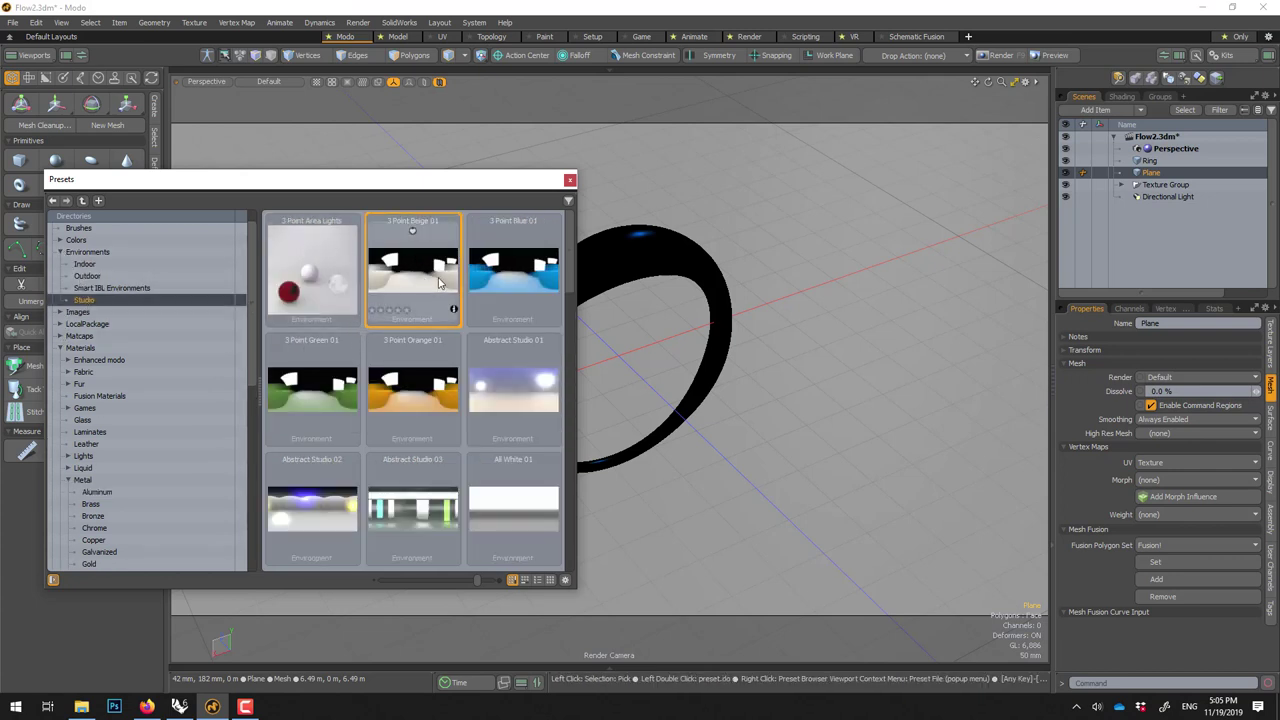
double_click(424, 280)
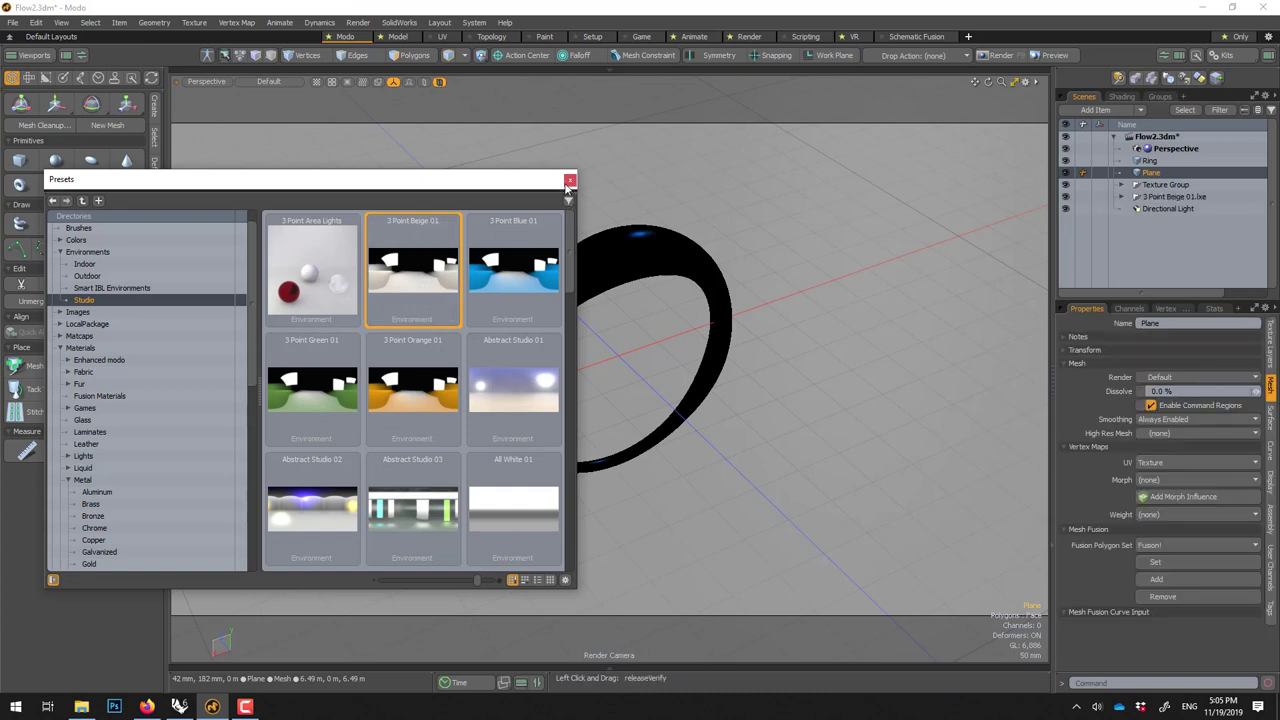
click(569, 179)
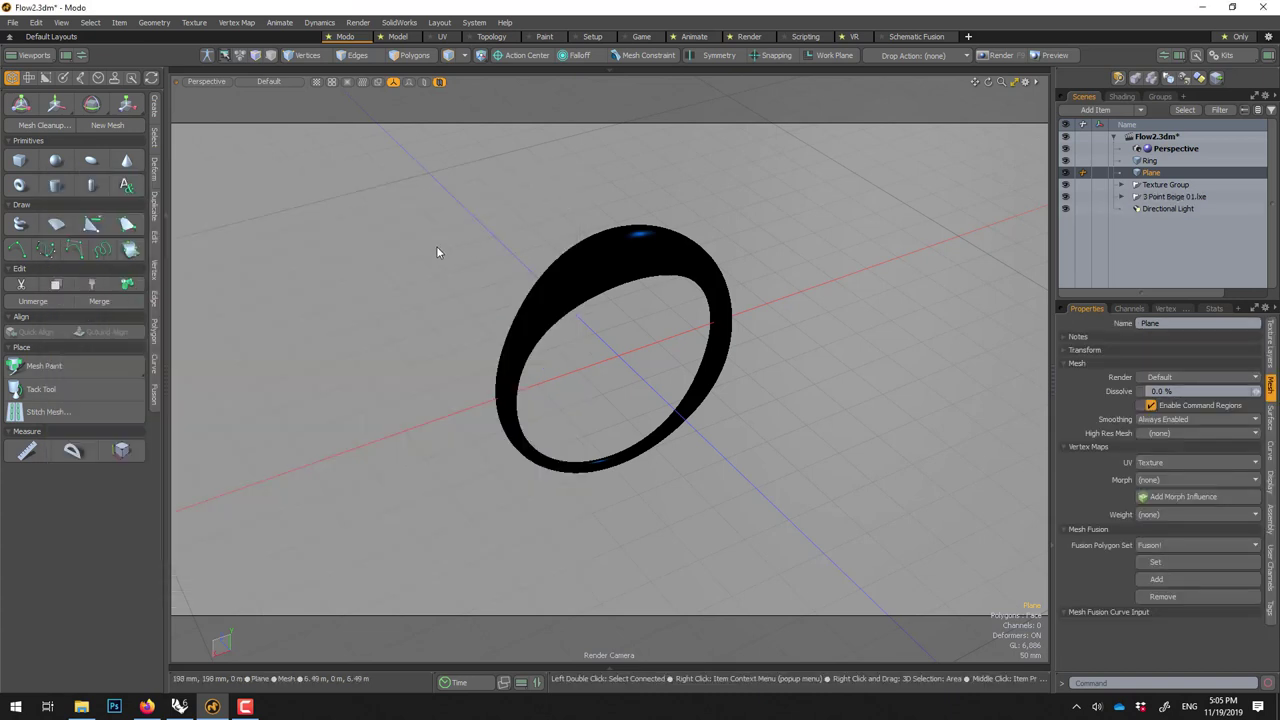
Start a live preview render, delete the Directional Light, and dolly the camera closer to the ring.
key(F8)
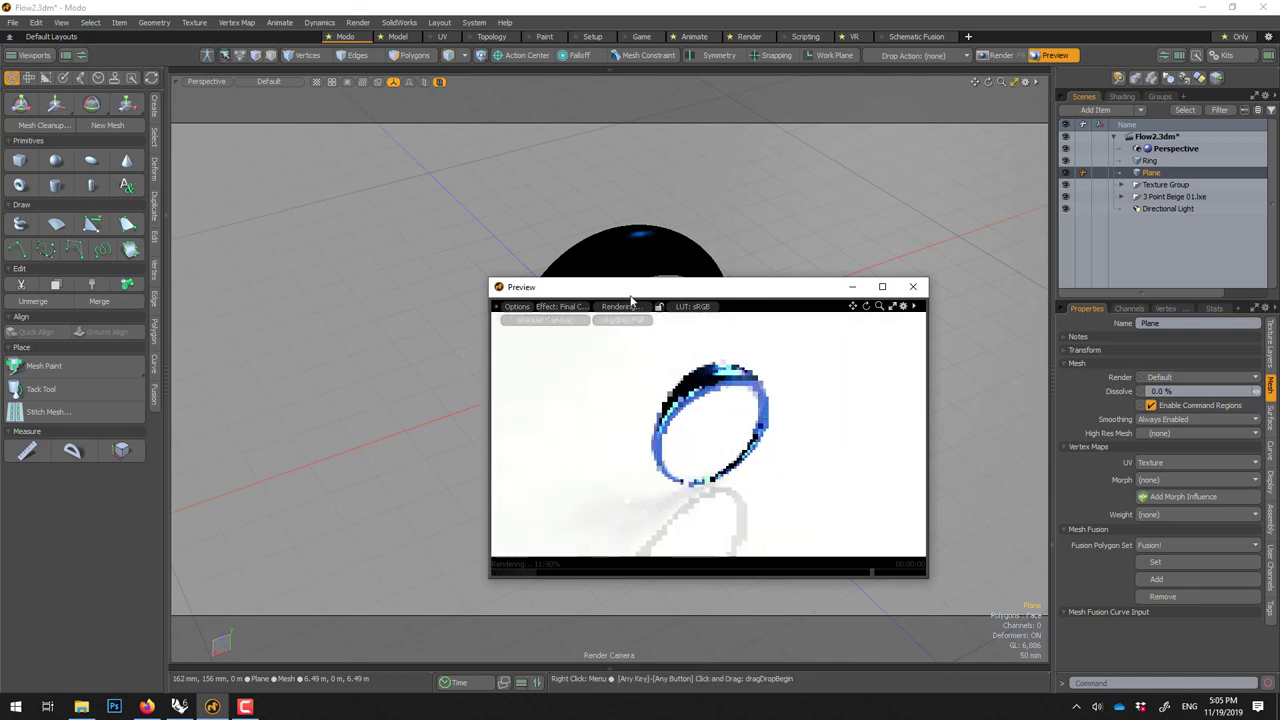
drag(631, 300, 475, 254)
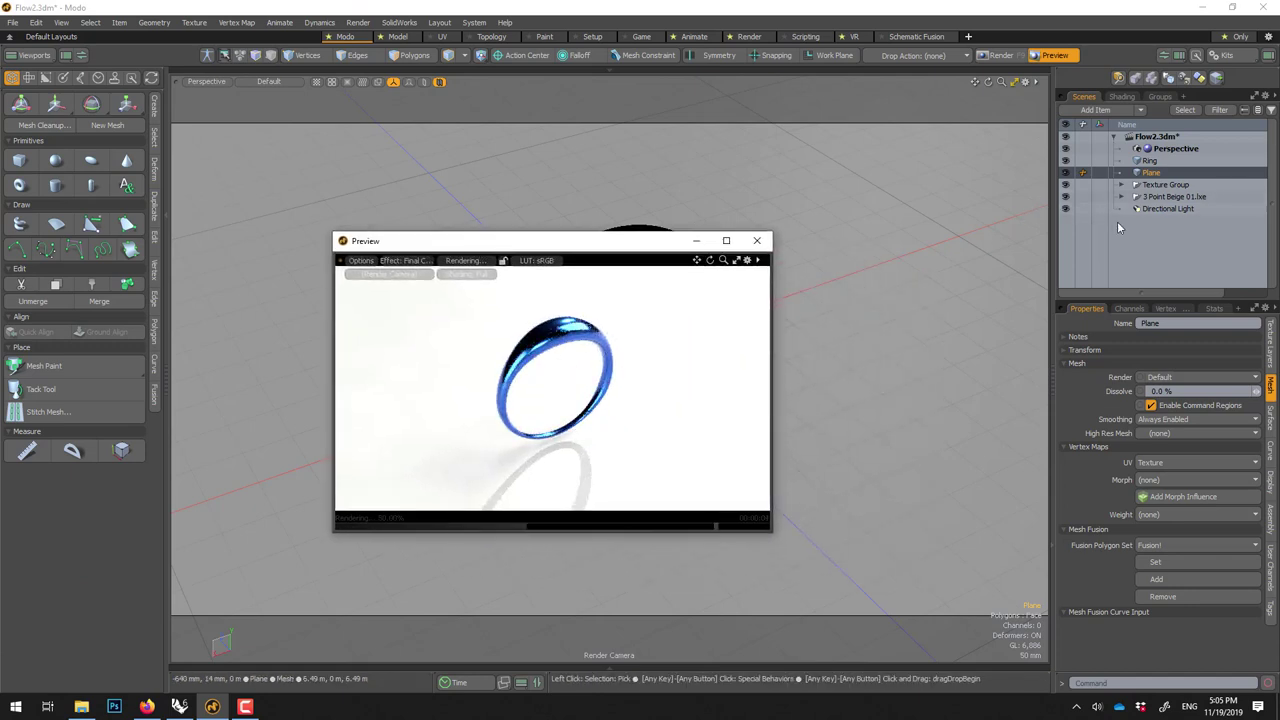
click(1152, 210)
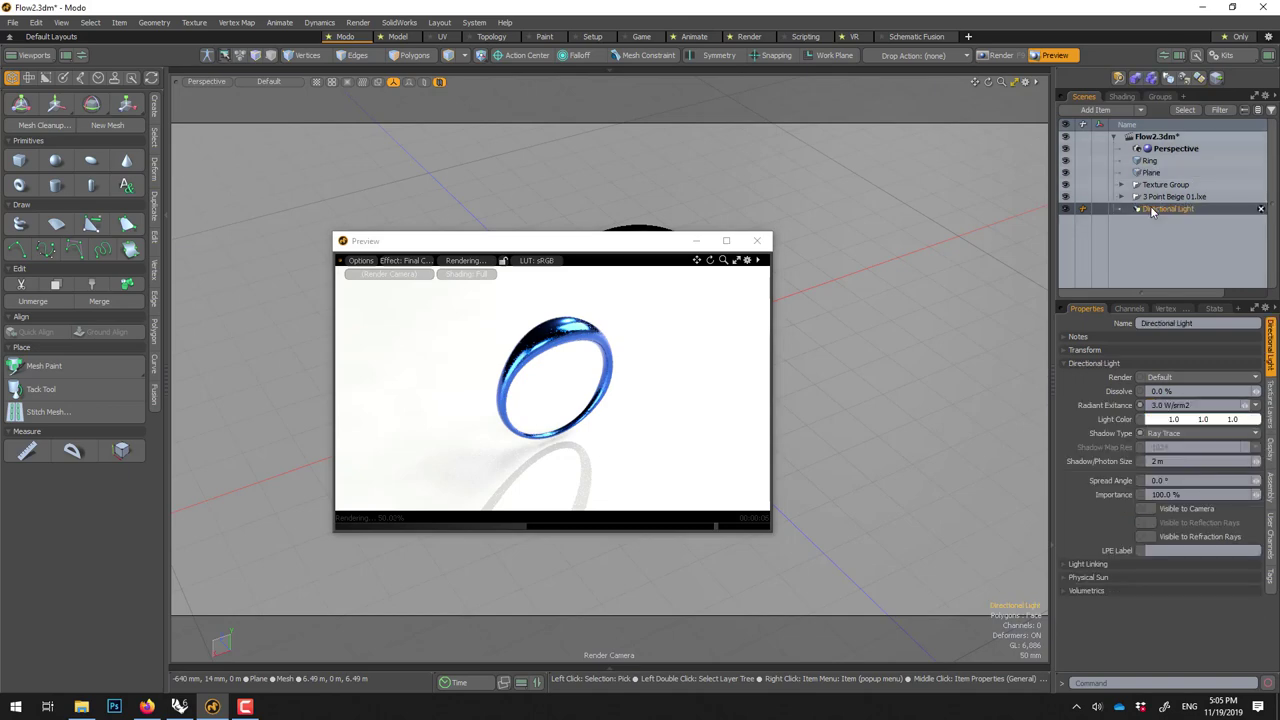
key(Delete)
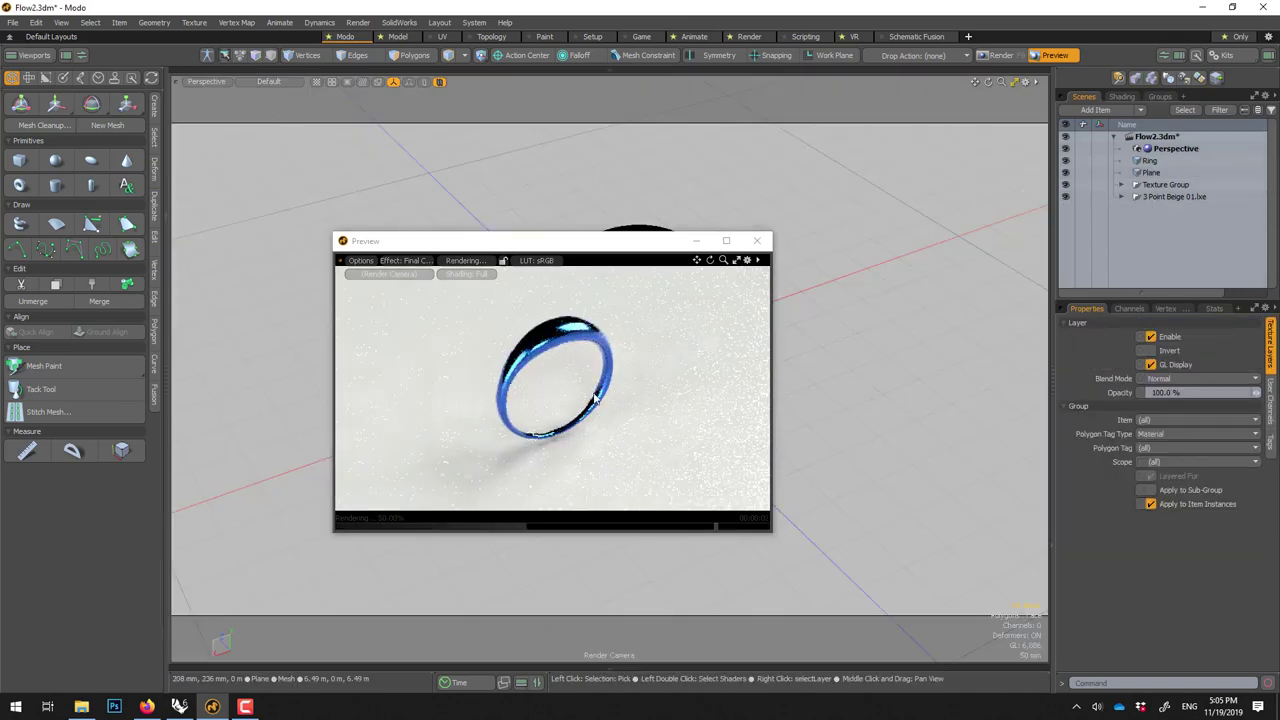
drag(1017, 363, 894, 337)
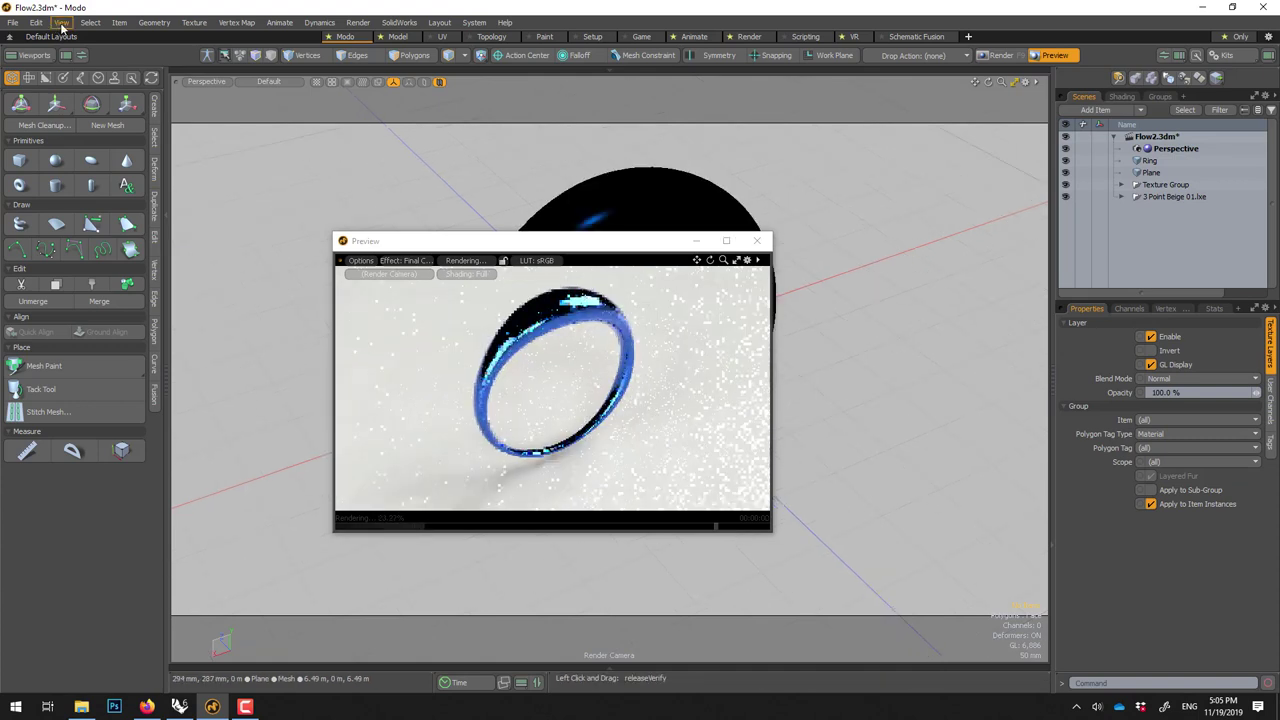
Add an Area Light through Item > Create Light.
click(122, 23)
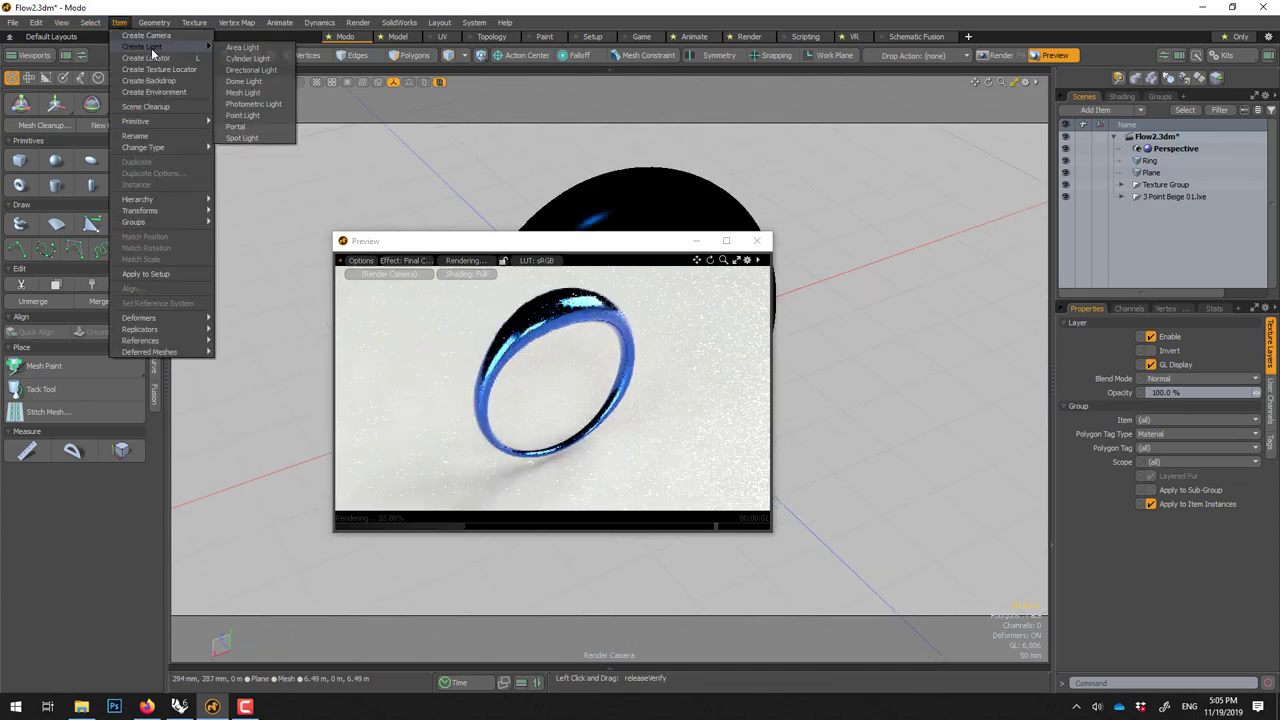
mouse_move(160, 47)
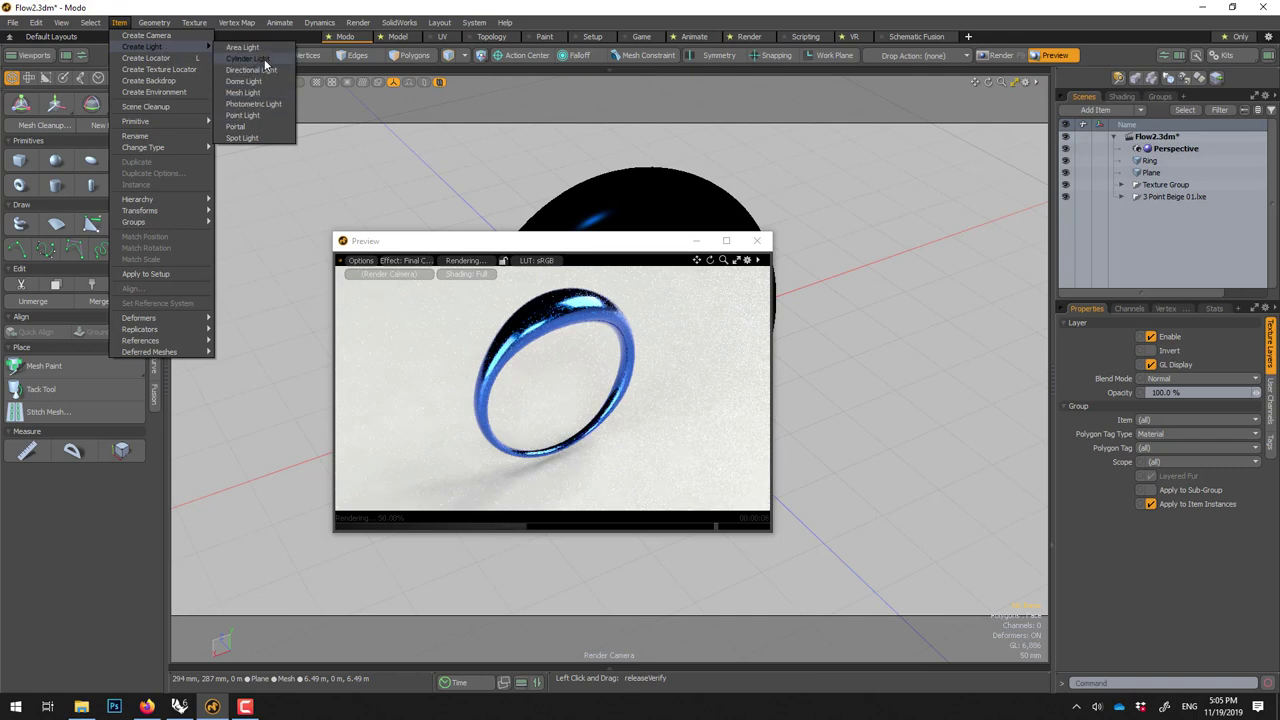
click(255, 47)
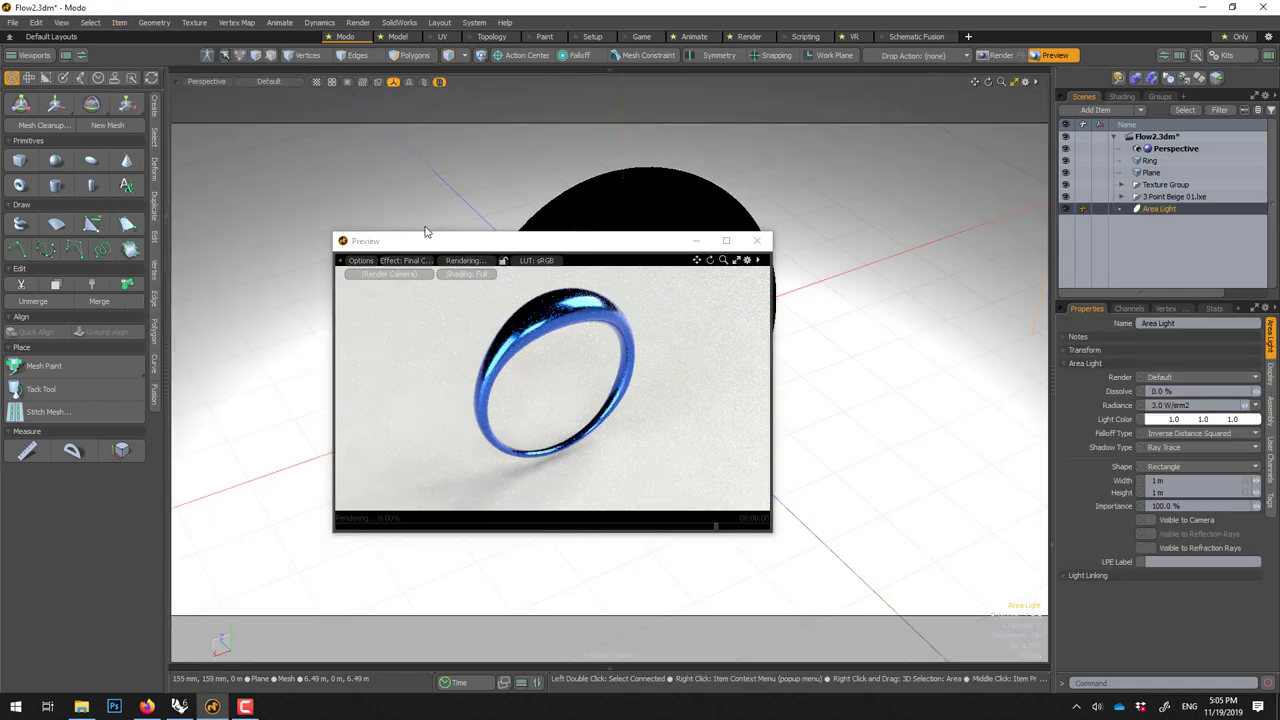
drag(433, 241, 413, 370)
scroll(640, 285, down, 5)
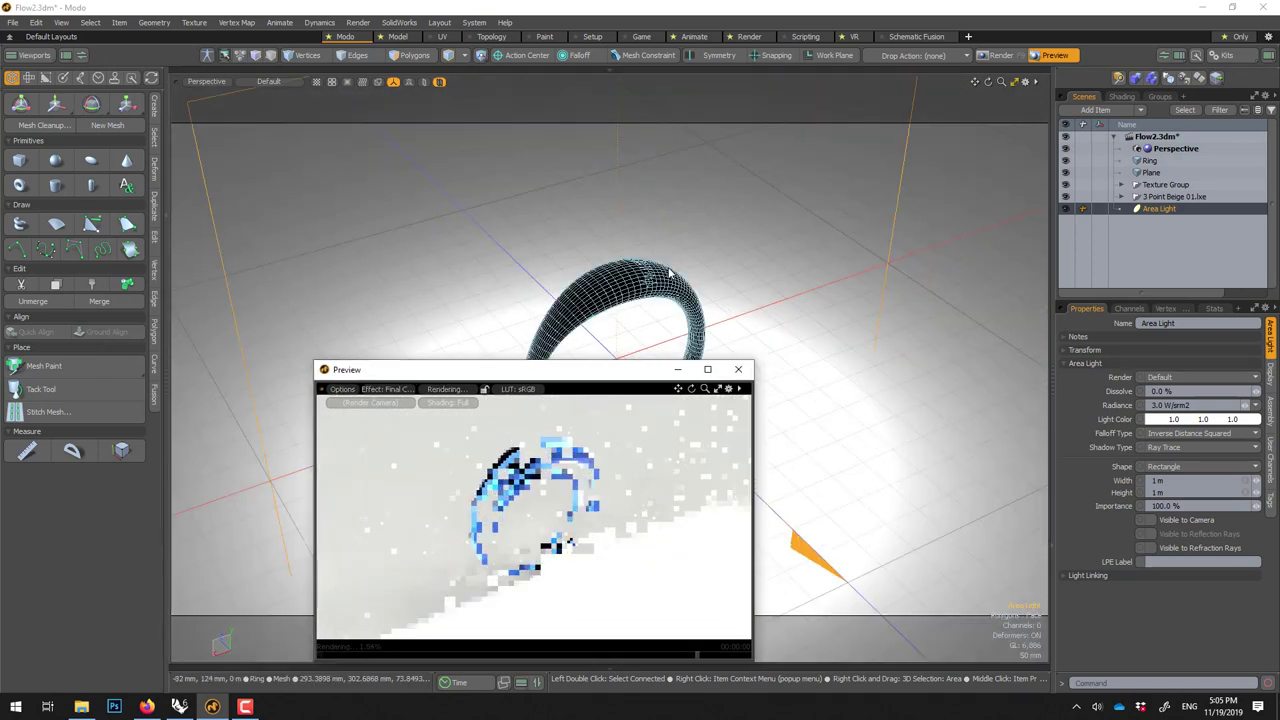
Rotate the area light flat and raise it above the ring.
key(e)
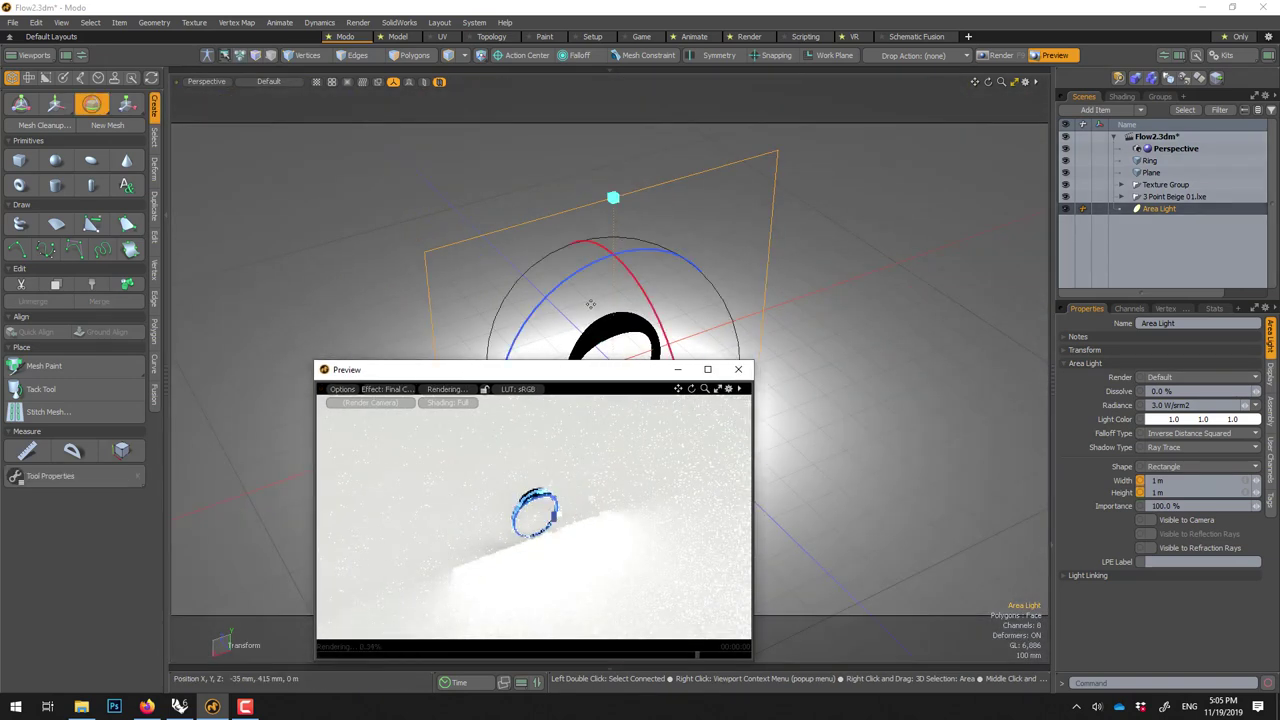
drag(623, 268, 351, 463)
drag(680, 360, 672, 420)
key(w)
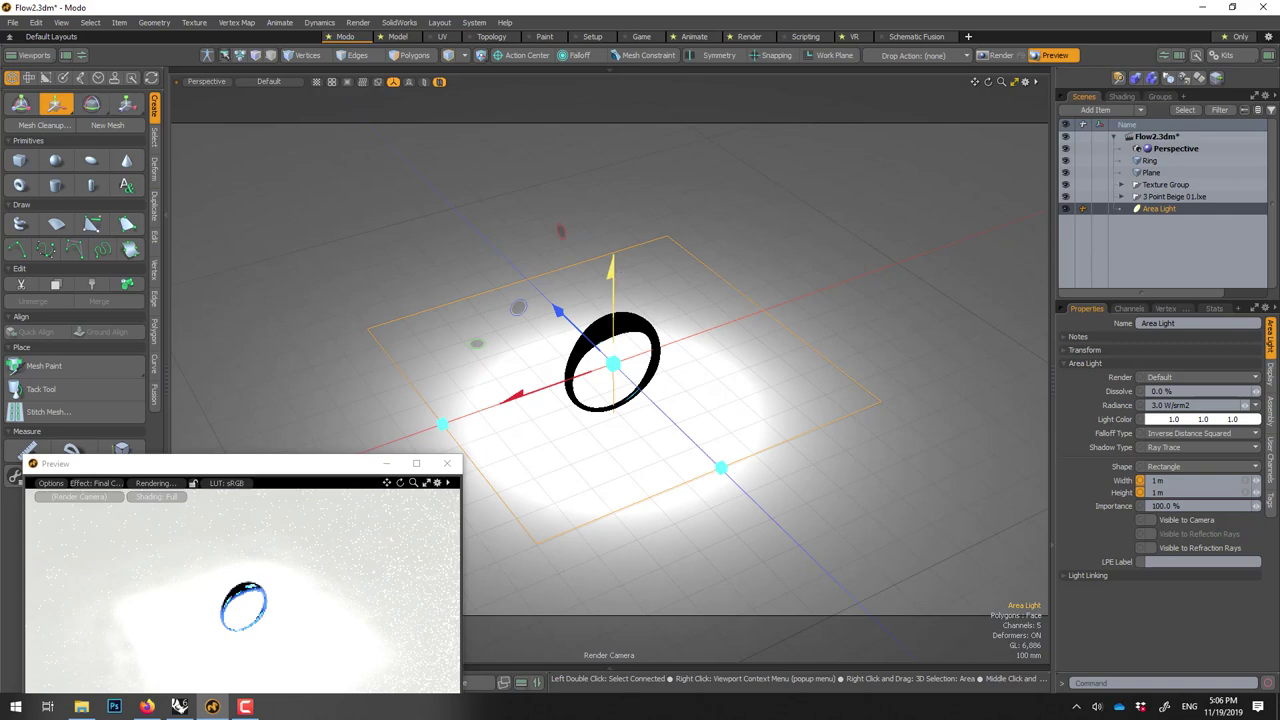
drag(612, 272, 613, 21)
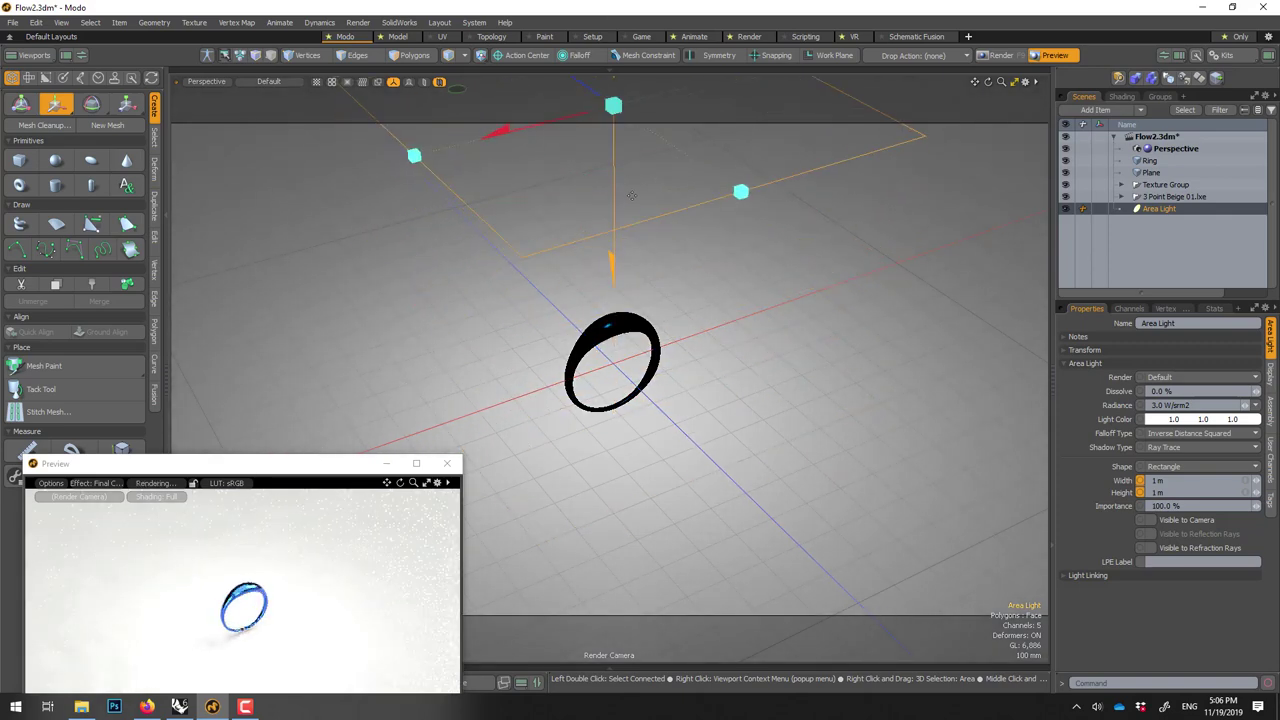
Tilt the area light toward the ring and lift it higher.
key(e)
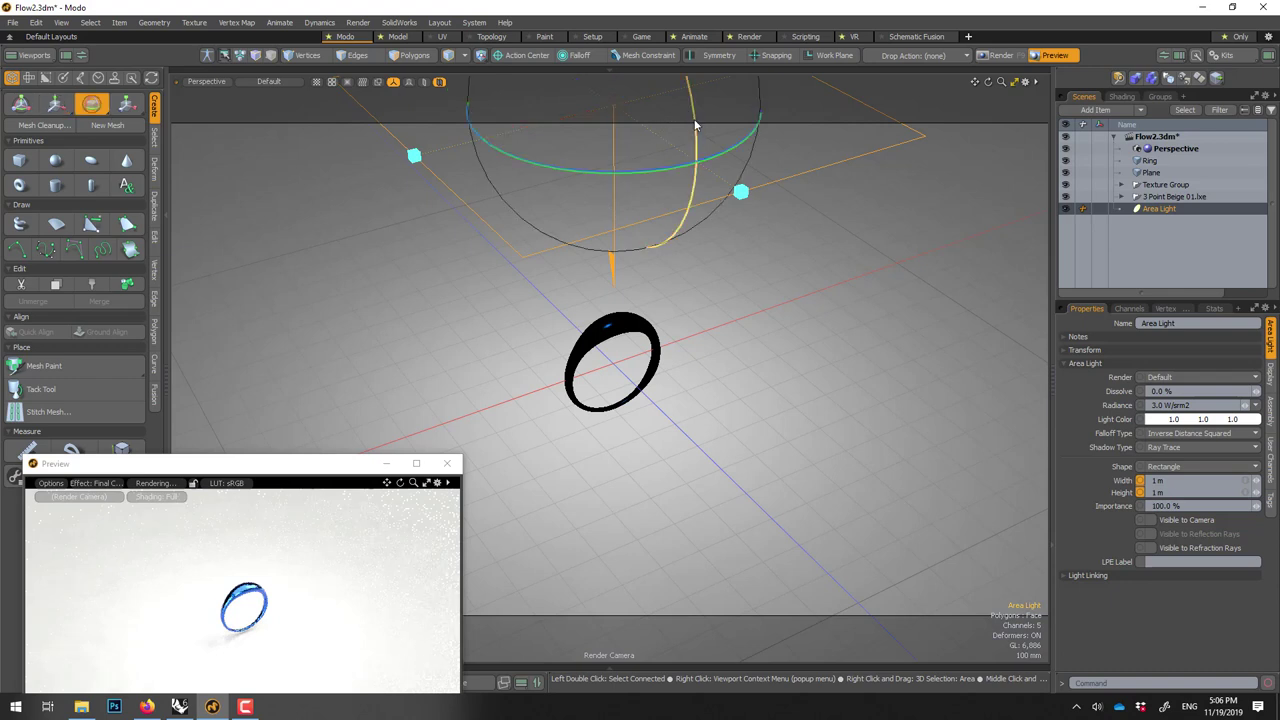
drag(696, 125, 604, 228)
key(w)
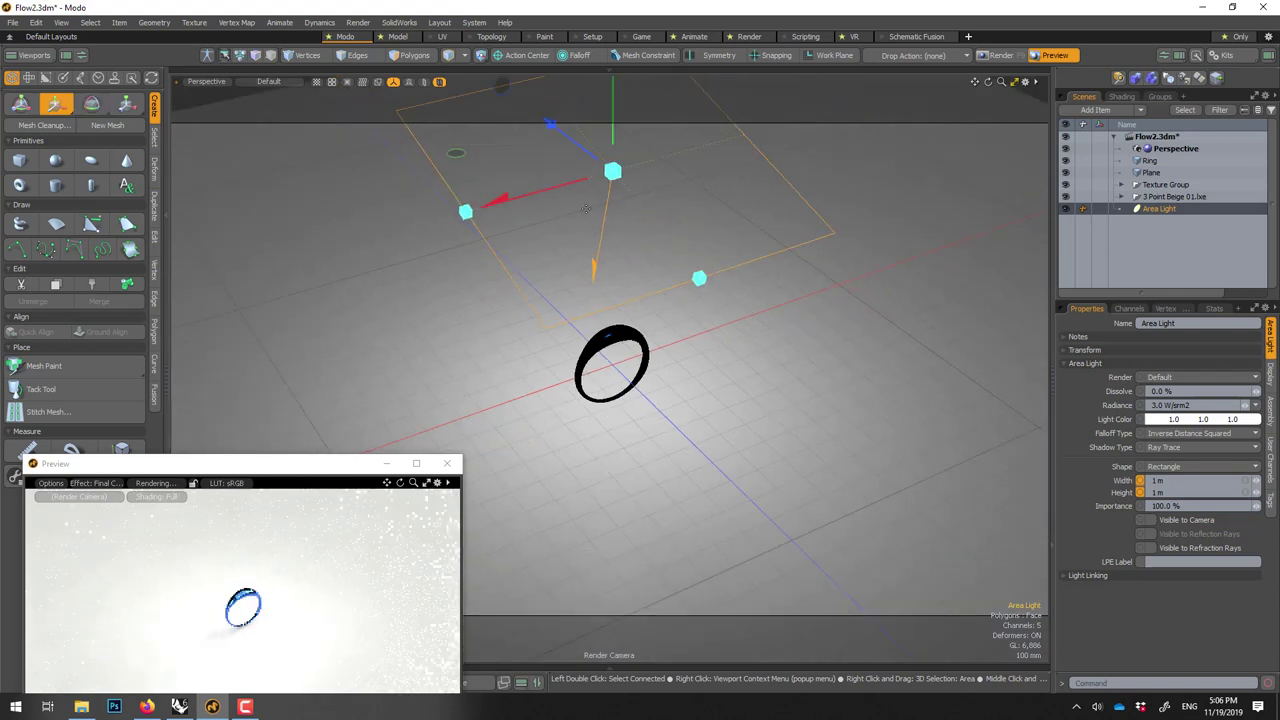
drag(616, 135, 440, 134)
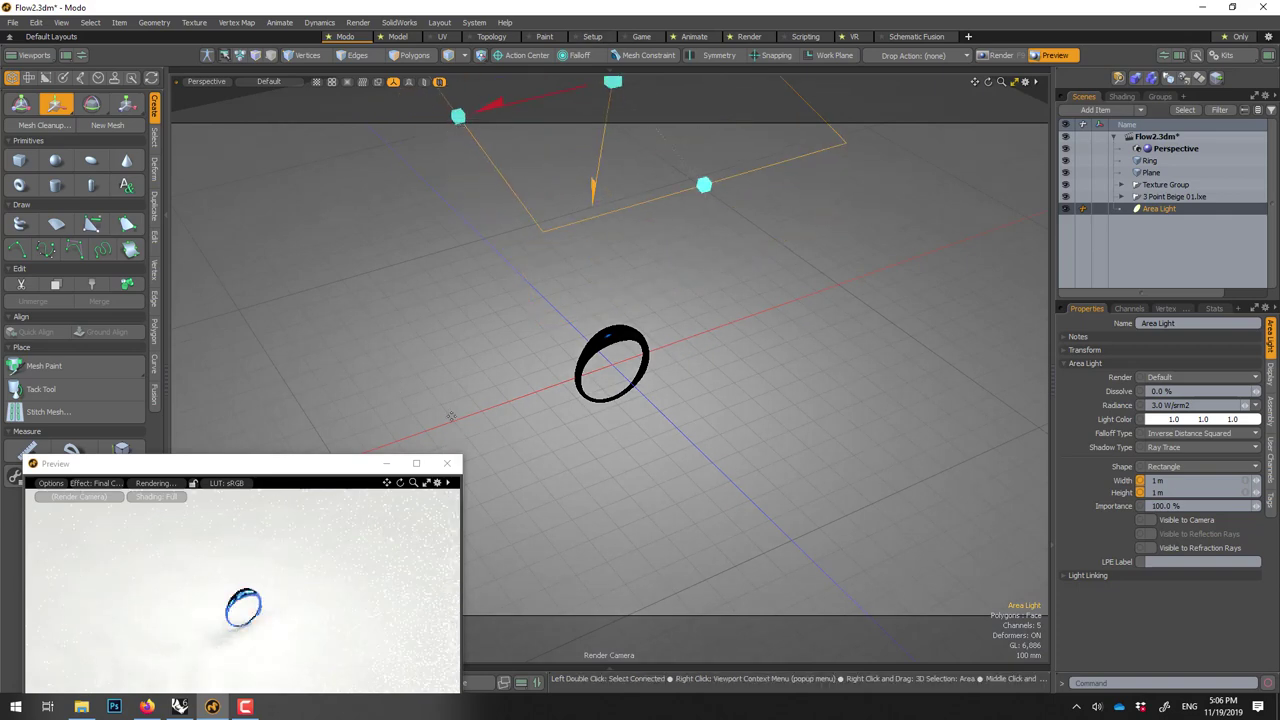
scroll(640, 370, up, 10)
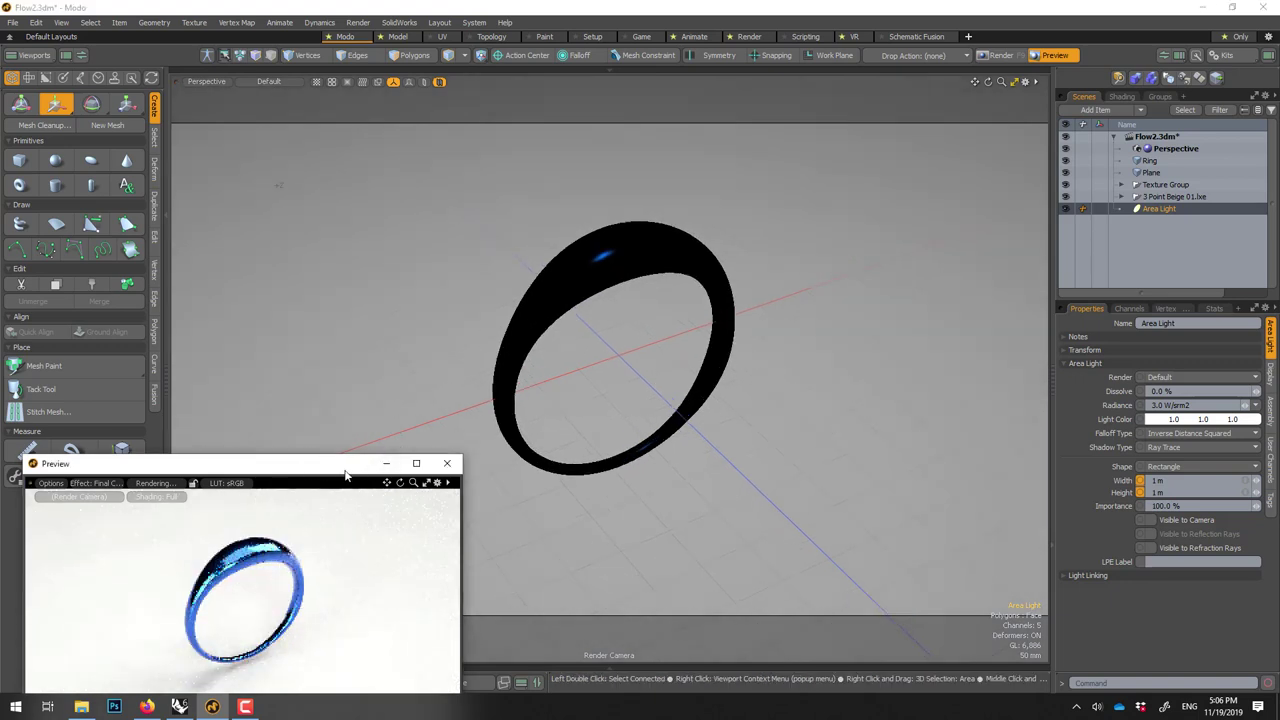
drag(344, 475, 644, 270)
Set the Area Light's Radiance to 2.5 W/srm2.
key(space)
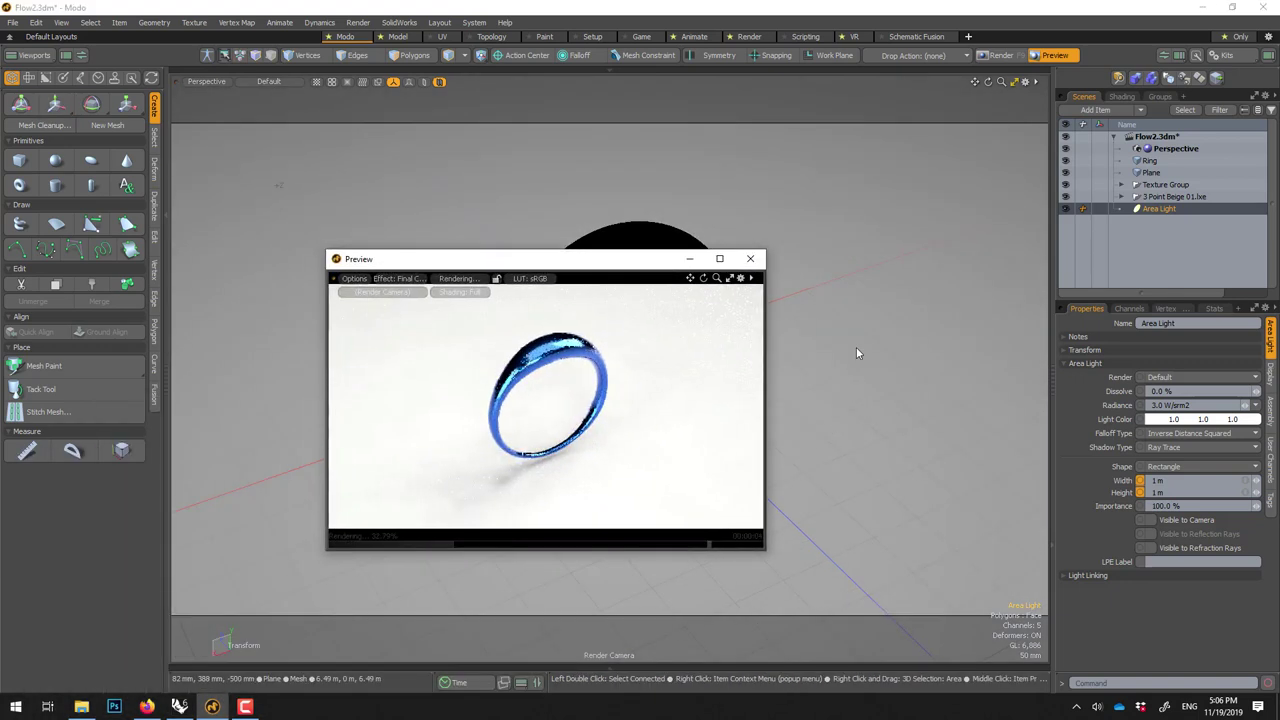
click(1160, 405)
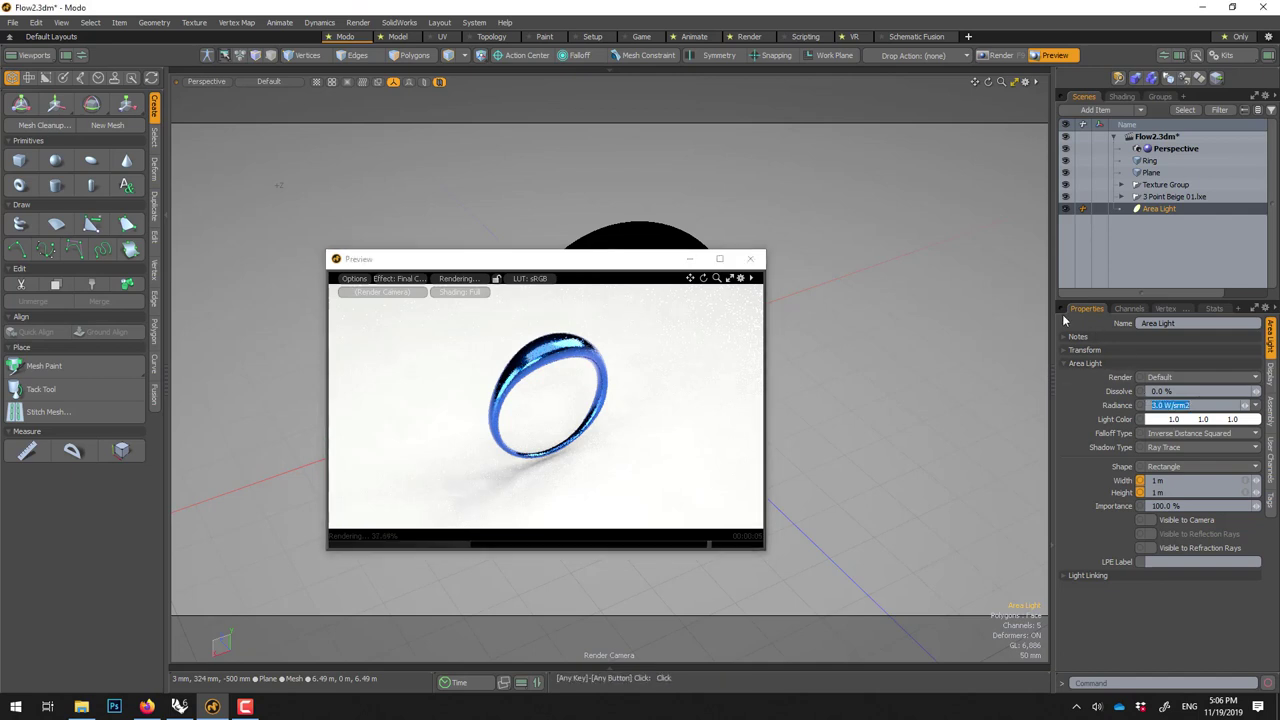
text(2.5)
key(Return)
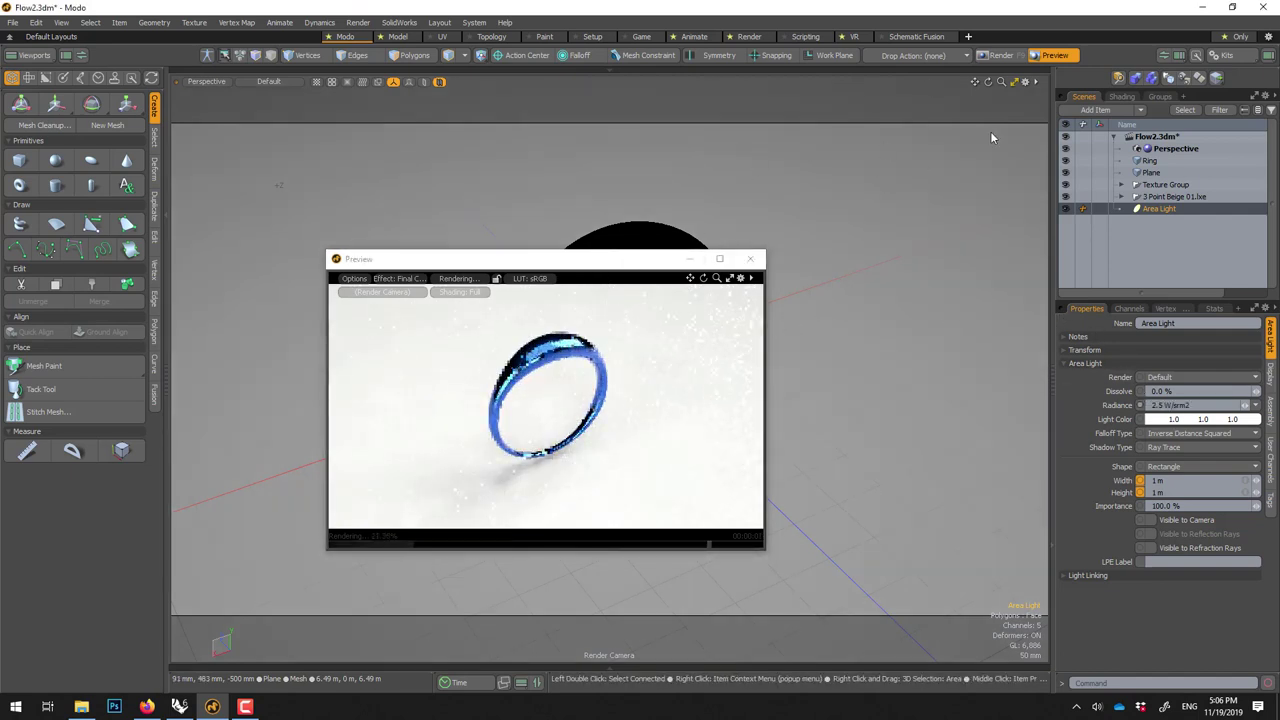
Set the Environment's Intensity to 0.8 W/srm2 in the shader tree and expand its layers.
click(1122, 97)
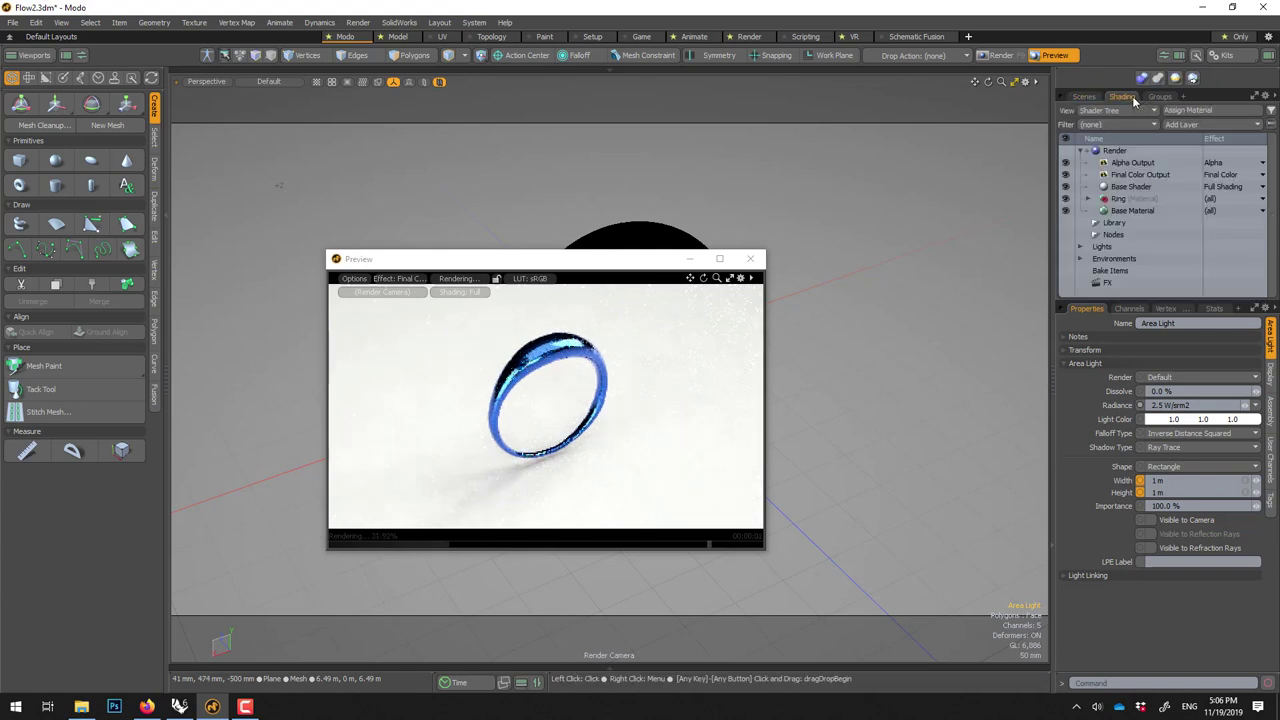
click(1080, 258)
click(1123, 272)
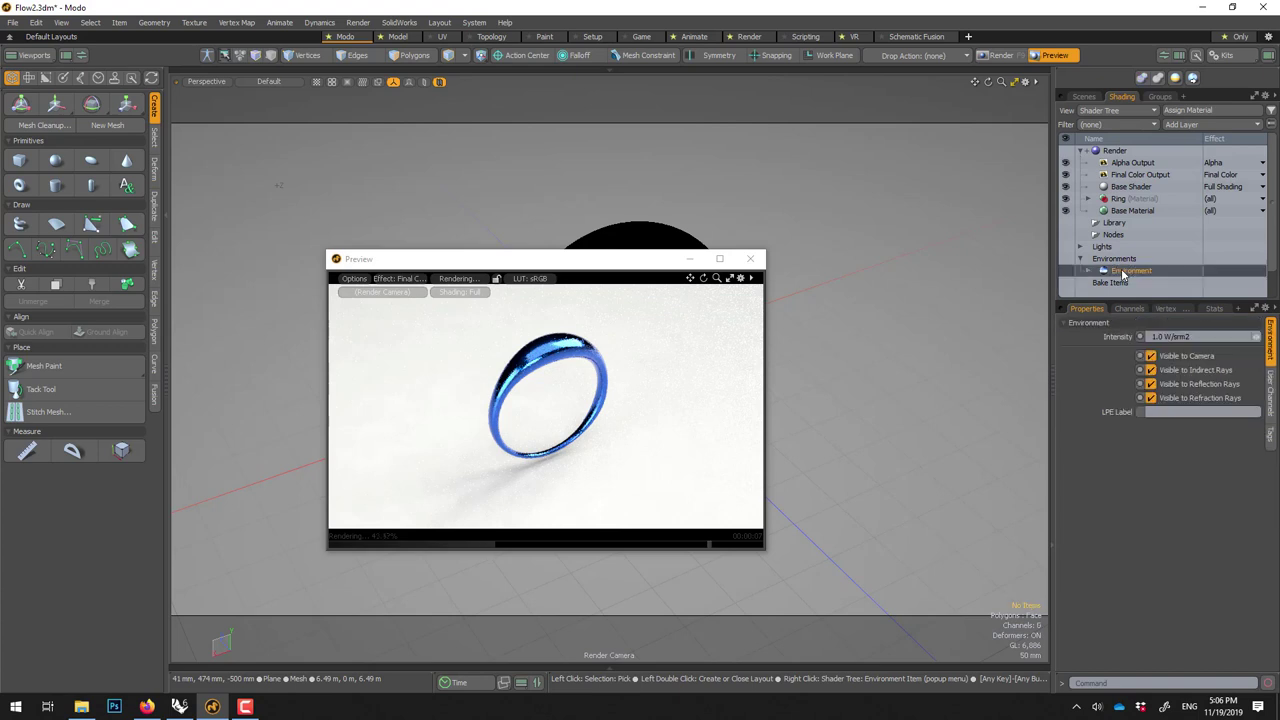
click(1194, 338)
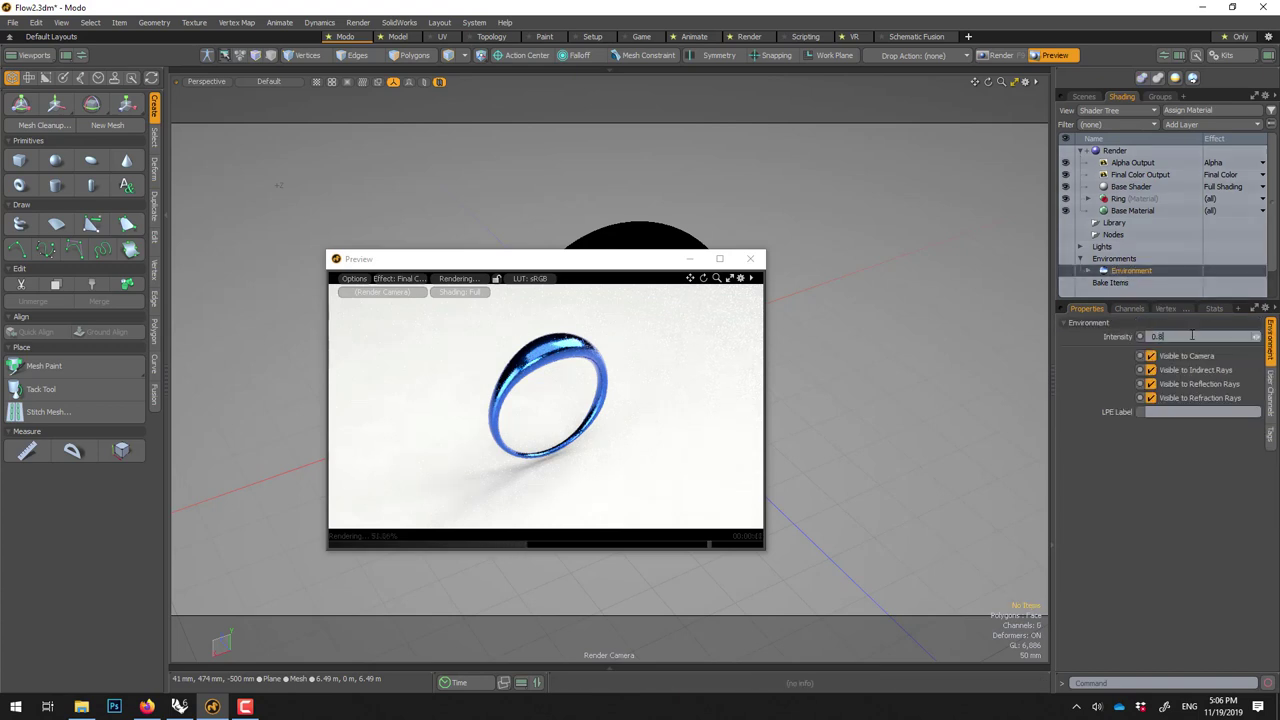
text(0.8)
key(Return)
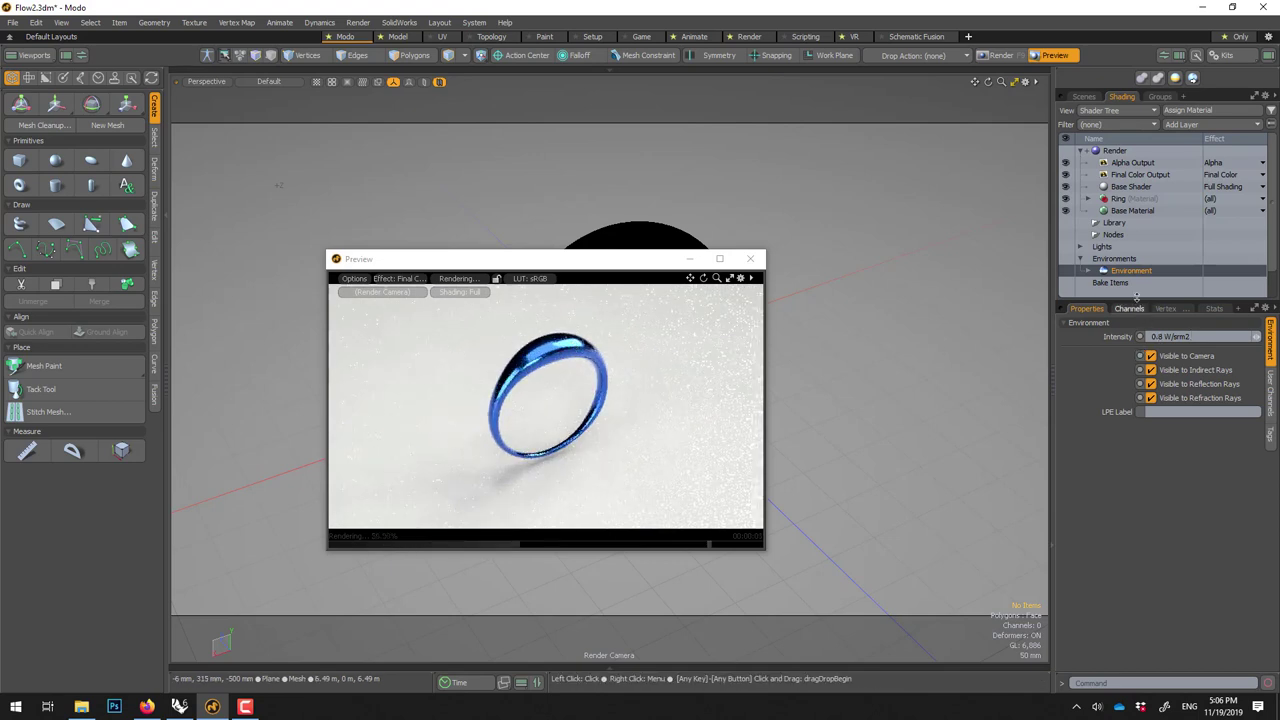
click(1085, 272)
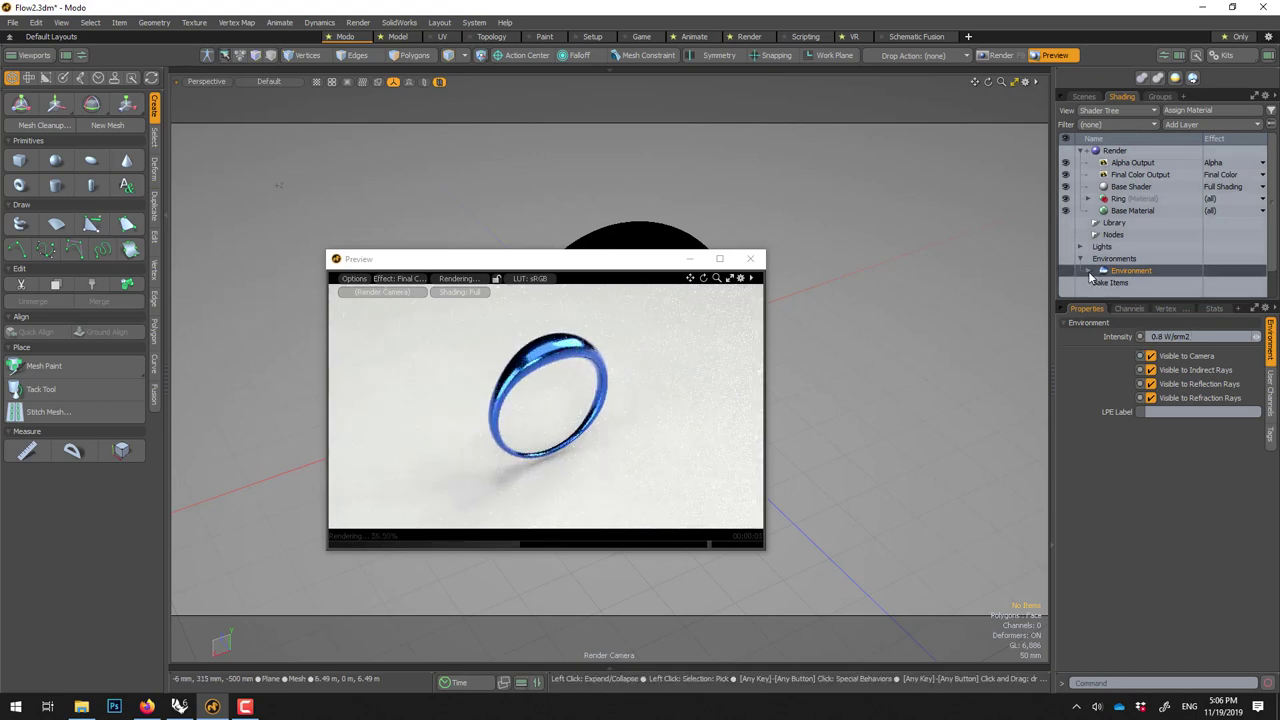
scroll(1120, 276, down, 1)
Set the 3 Point Beige image's Rotation Y to 90°, then back to 0°.
click(1127, 273)
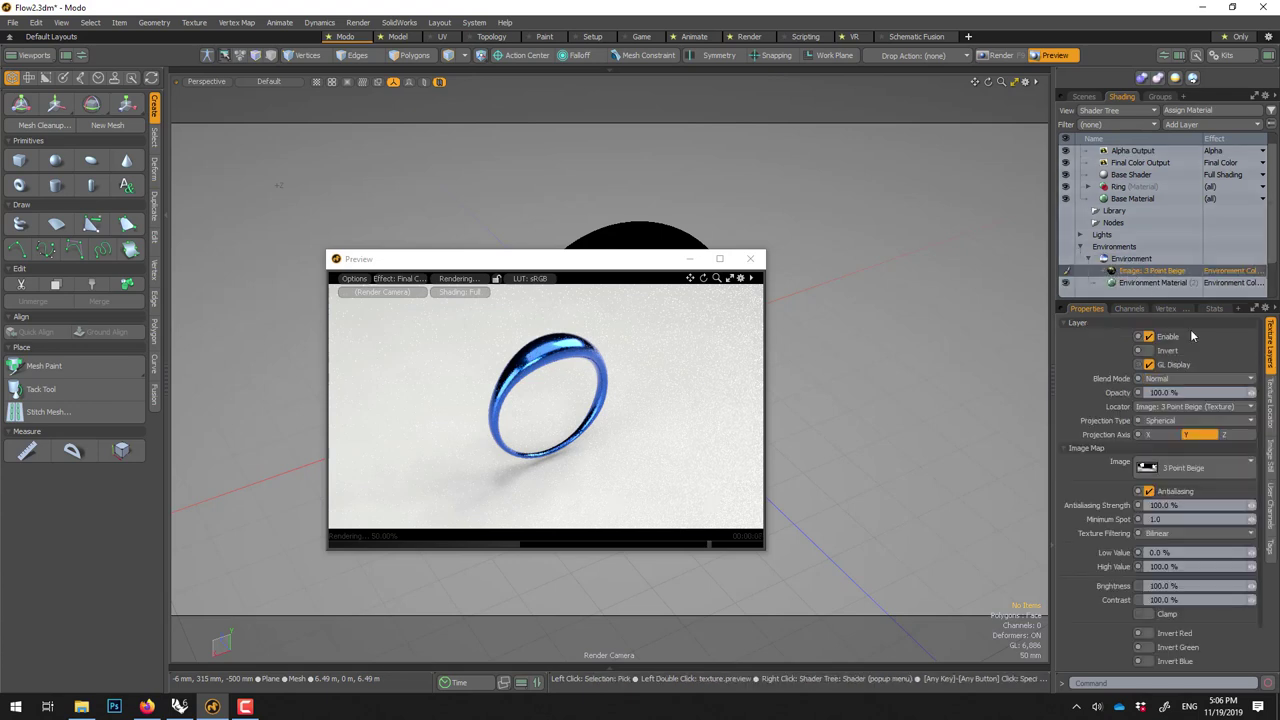
click(1270, 400)
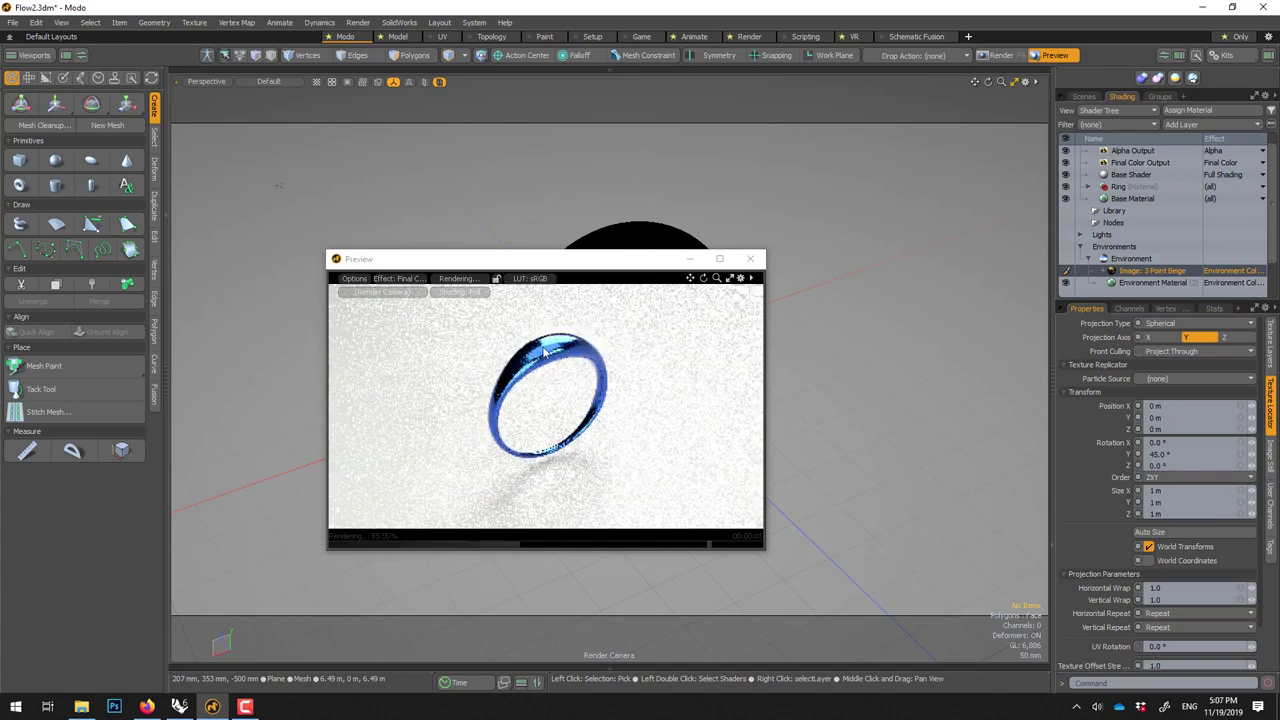
click(1157, 454)
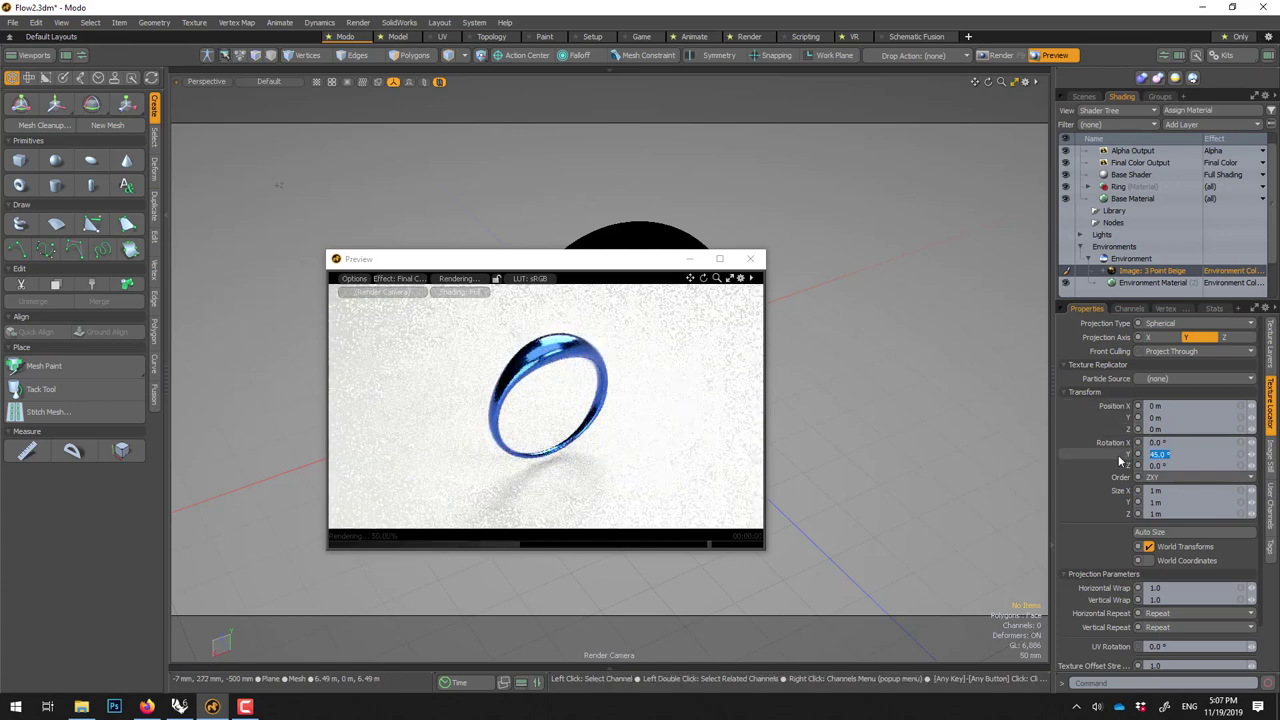
text(90)
key(Return)
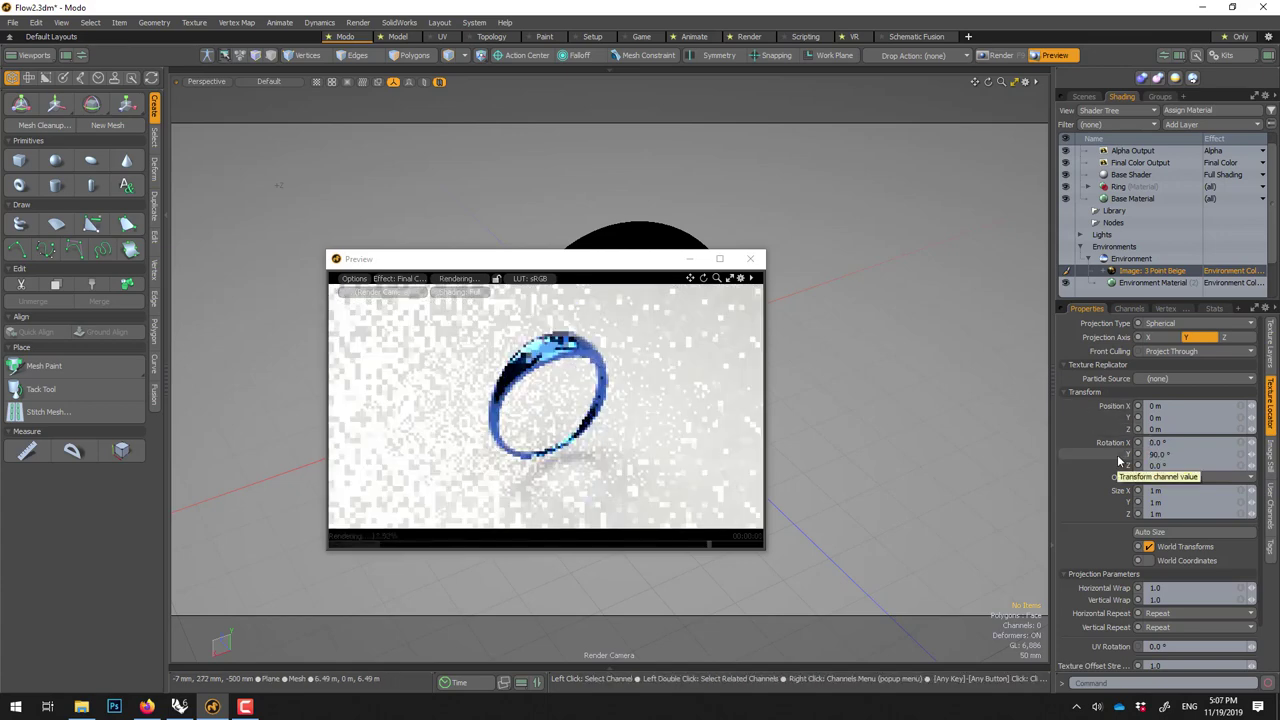
click(1181, 453)
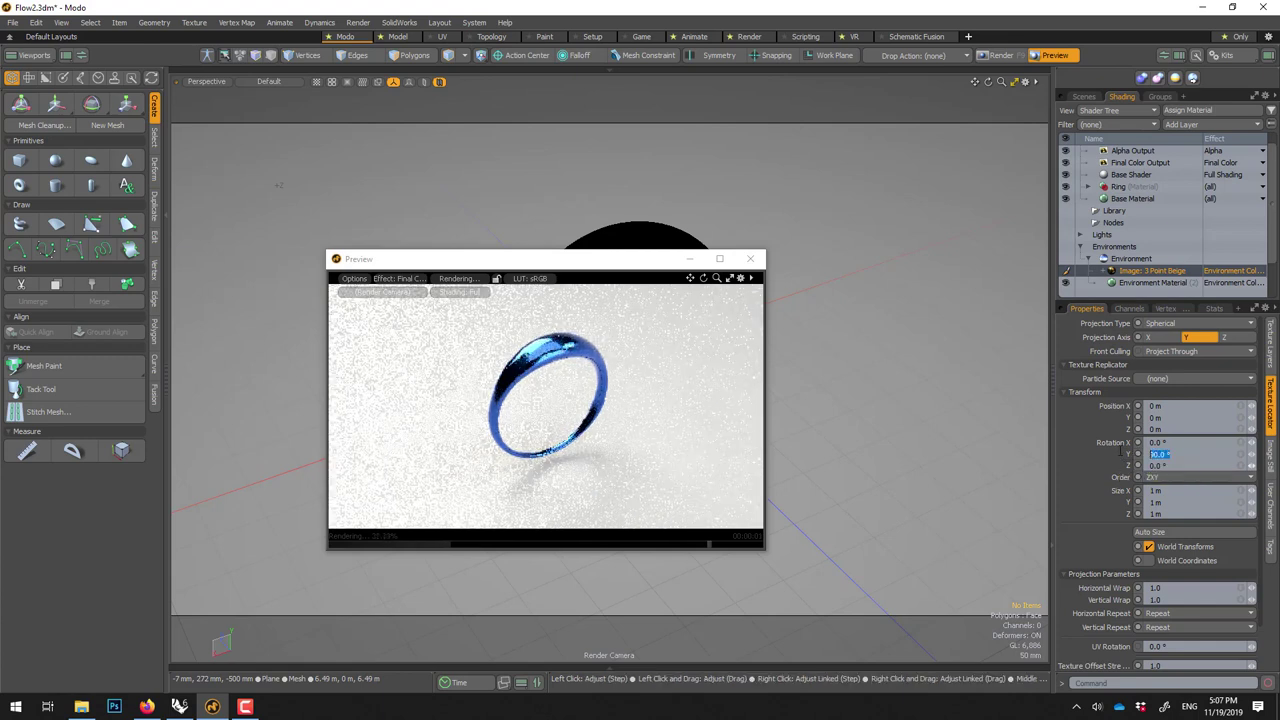
text(0)
key(Return)
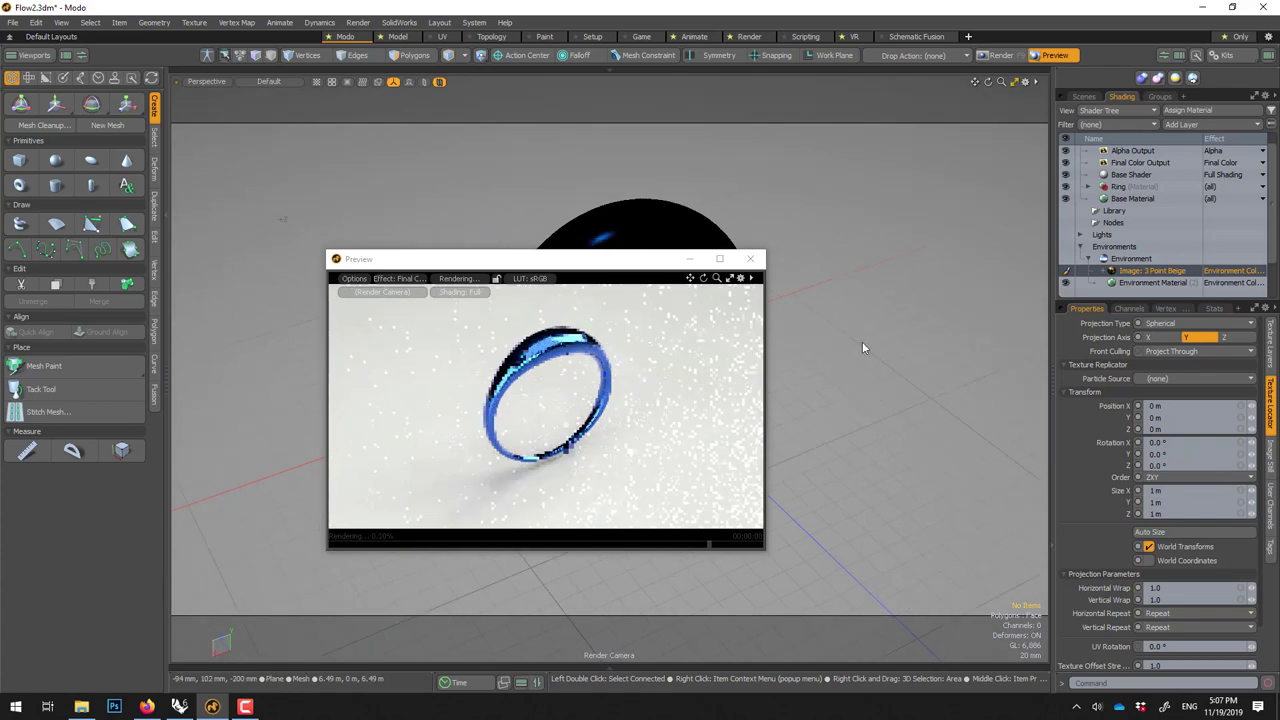
Move the Ring mesh slightly lower in the scene.
alt+drag(863, 342, 891, 346)
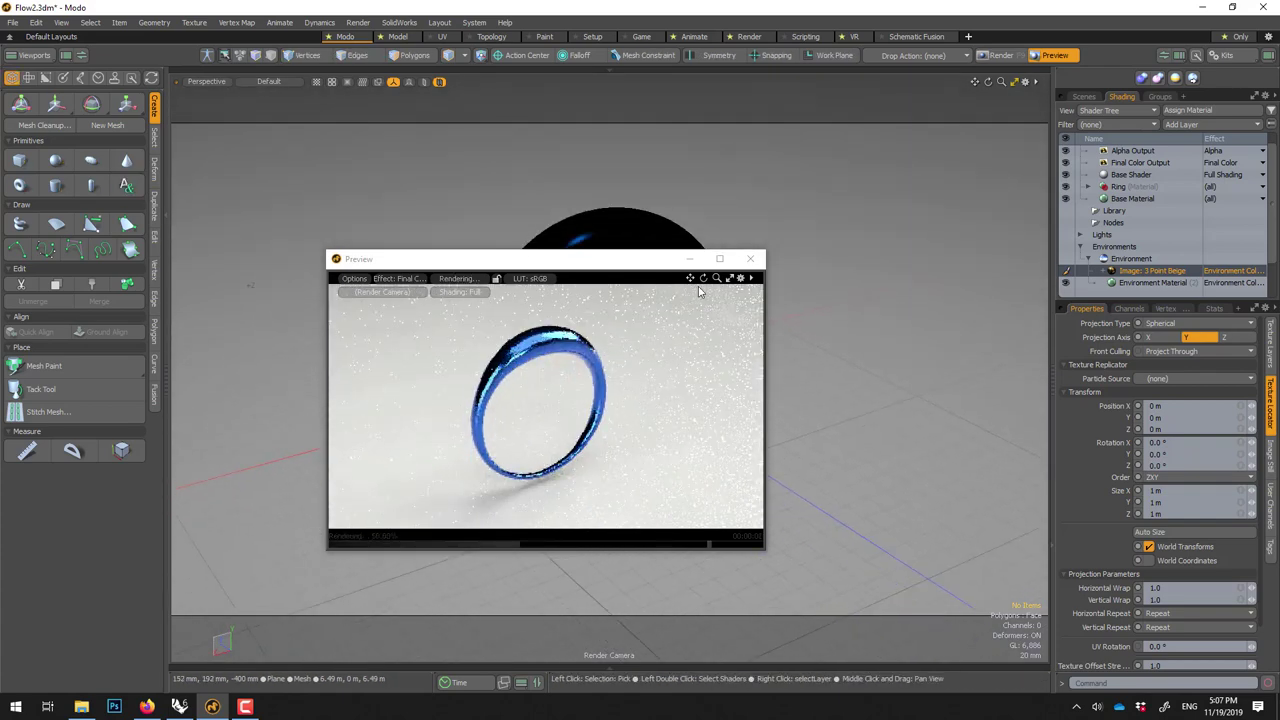
click(615, 200)
key(y)
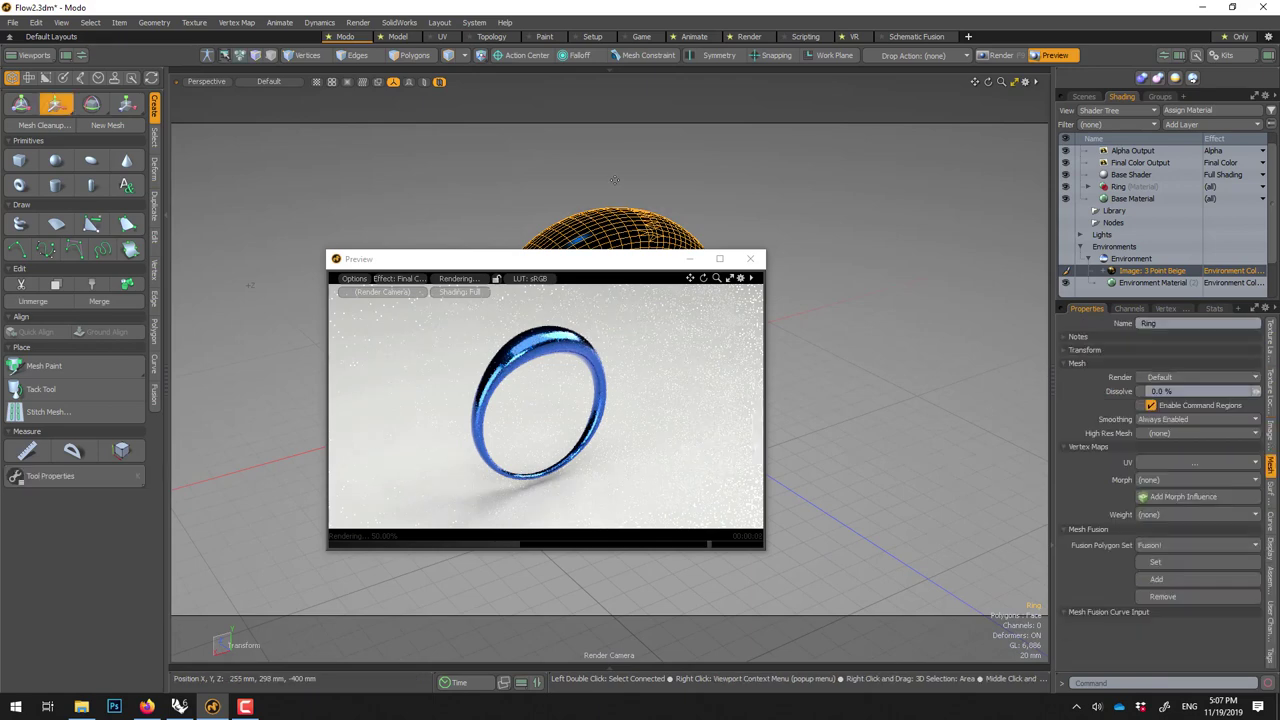
drag(607, 255, 1105, 332)
drag(604, 295, 605, 318)
key(space)
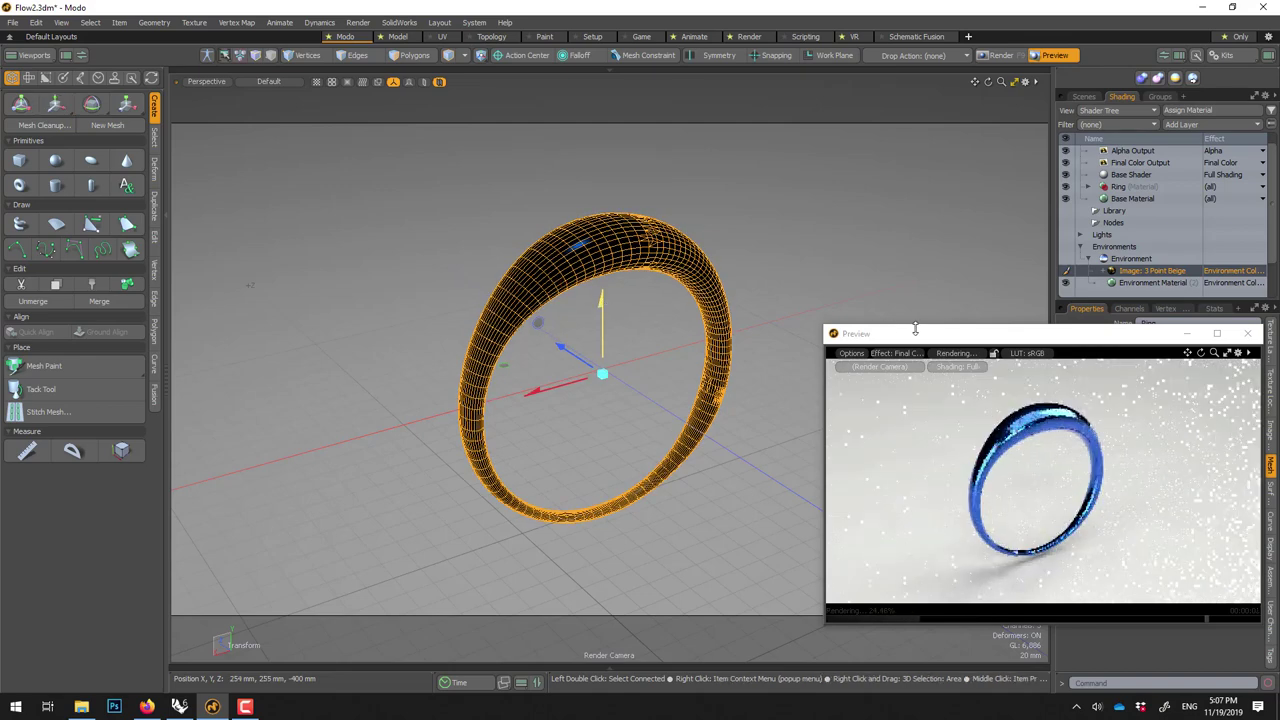
drag(857, 333, 442, 232)
scroll(1176, 194, up, 1)
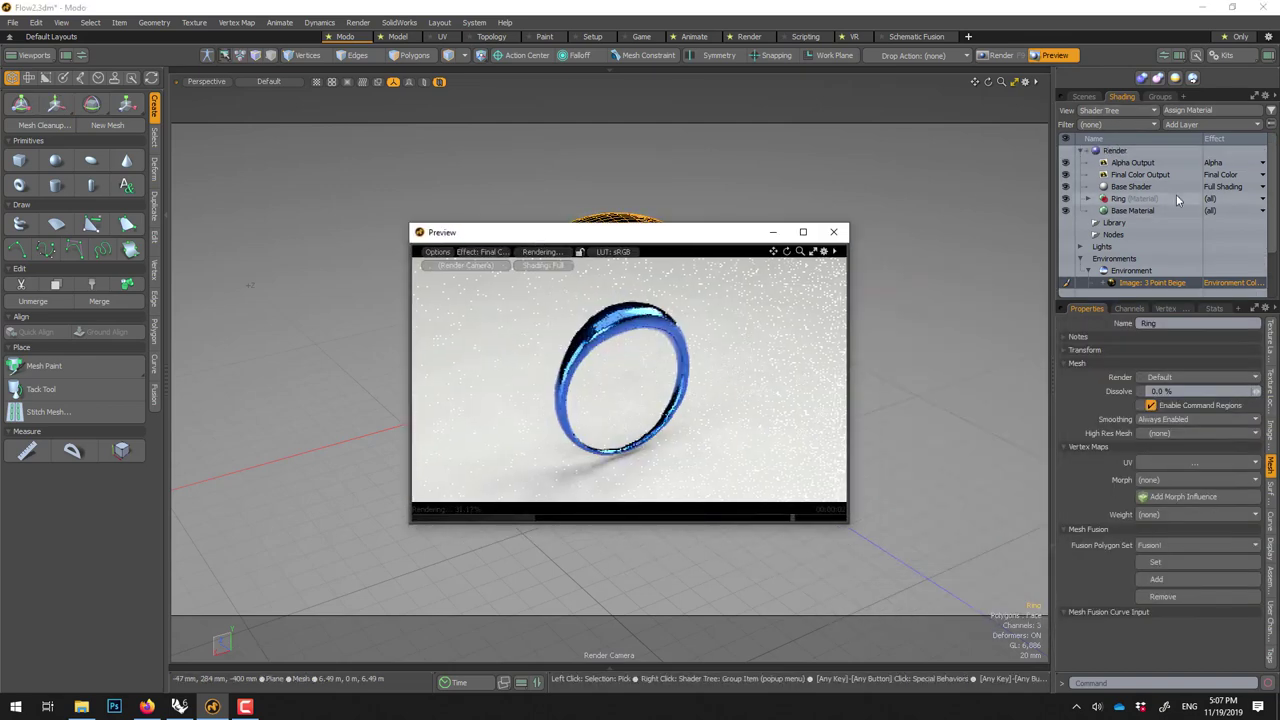
In the Render item's Final Color Output, set Vignette Amount to 250%.
click(1146, 150)
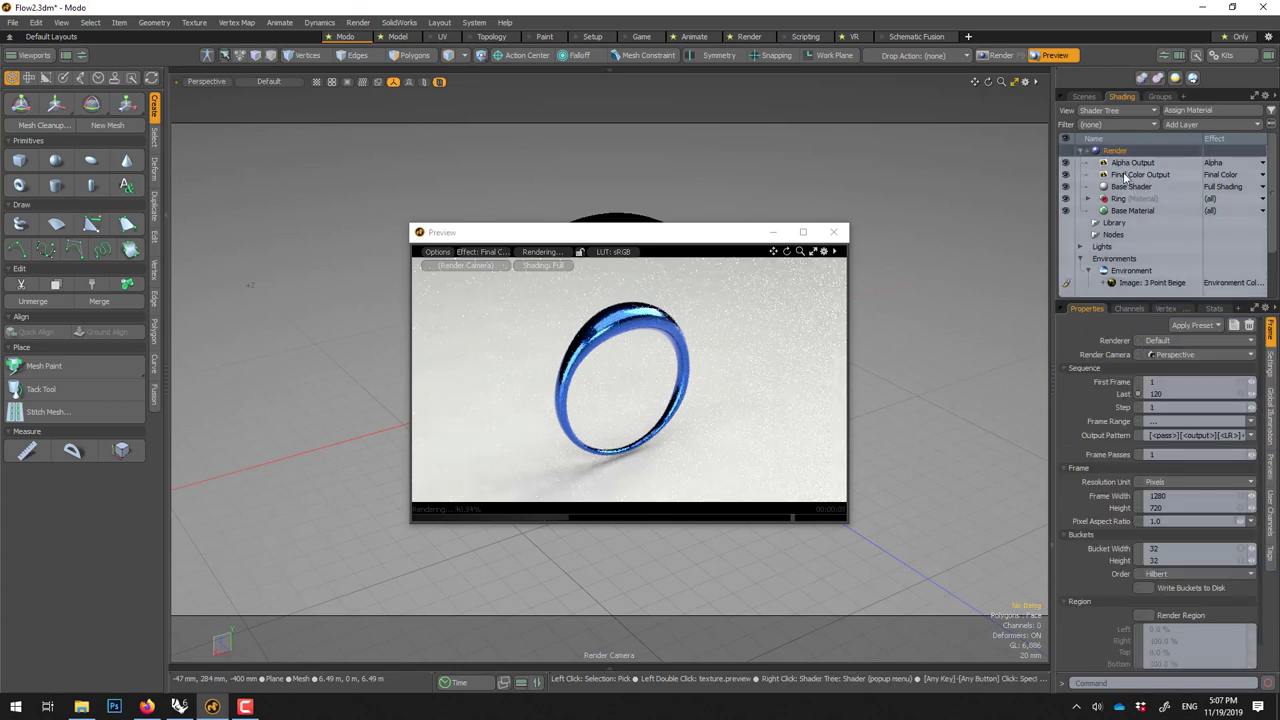
click(1125, 175)
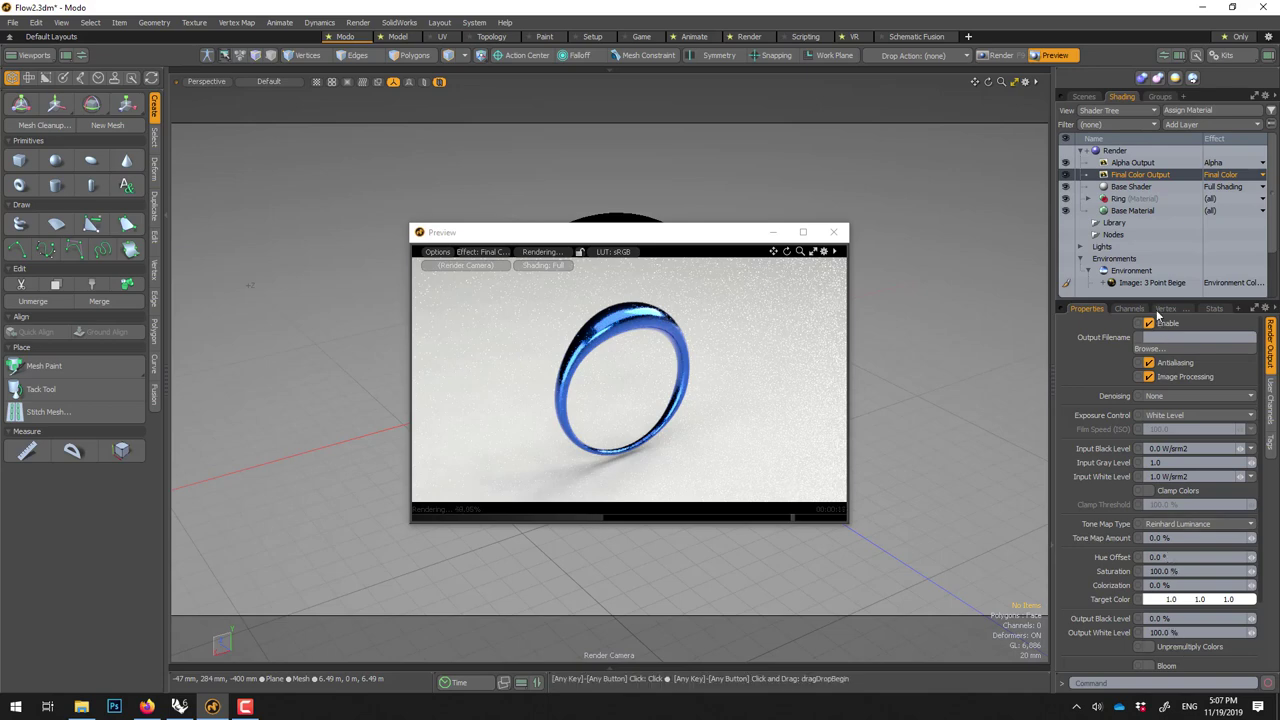
drag(1150, 299, 1150, 186)
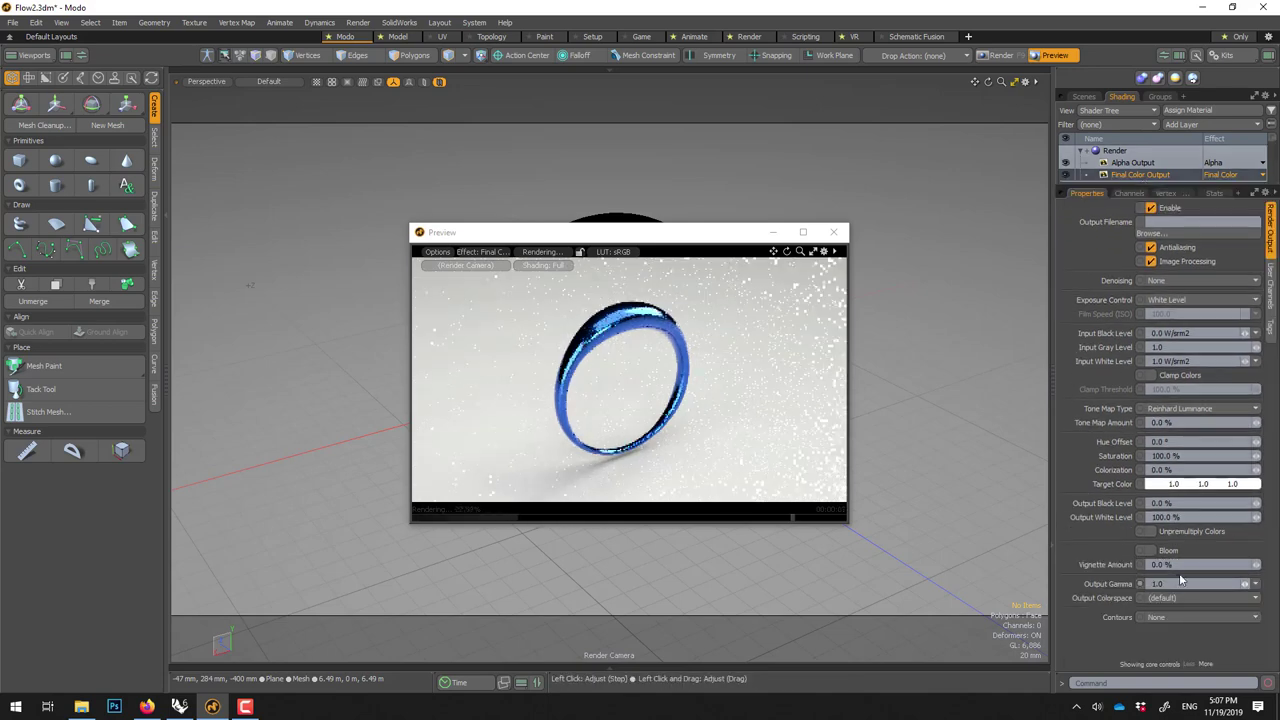
text(250)
key(Return)
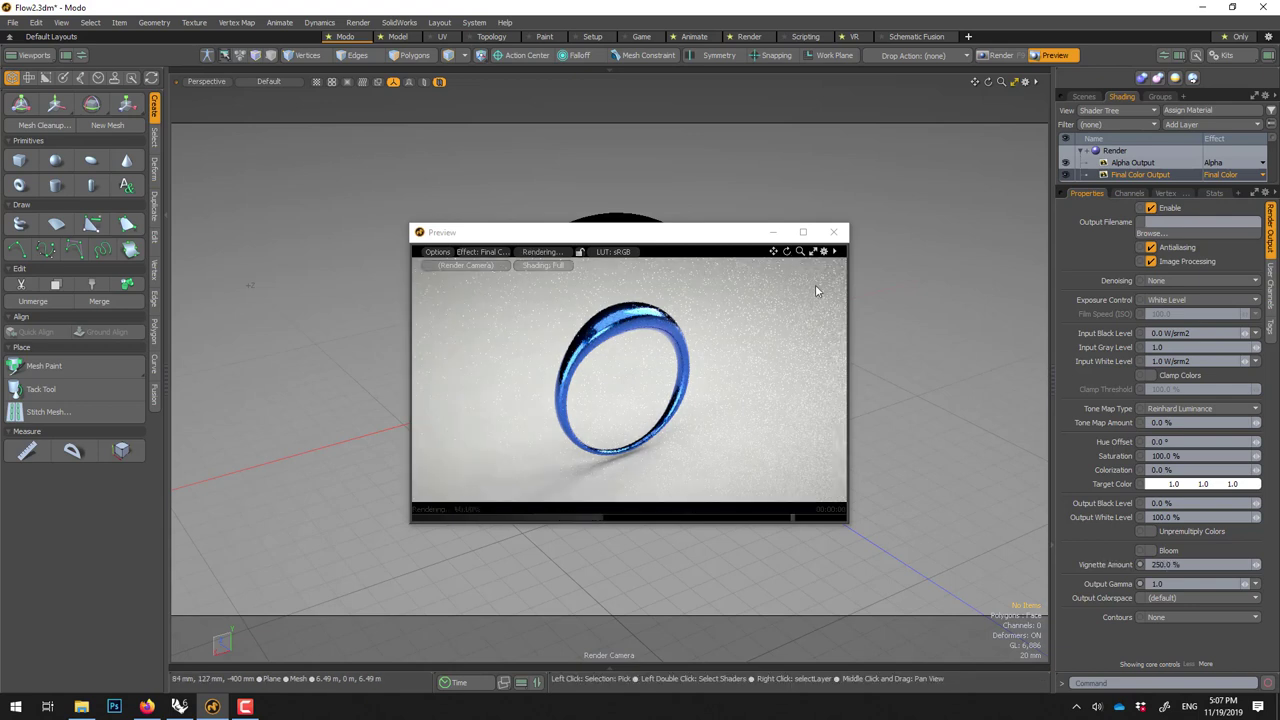
Enable bloom and set the Tone Map Amount to 20%.
click(1150, 551)
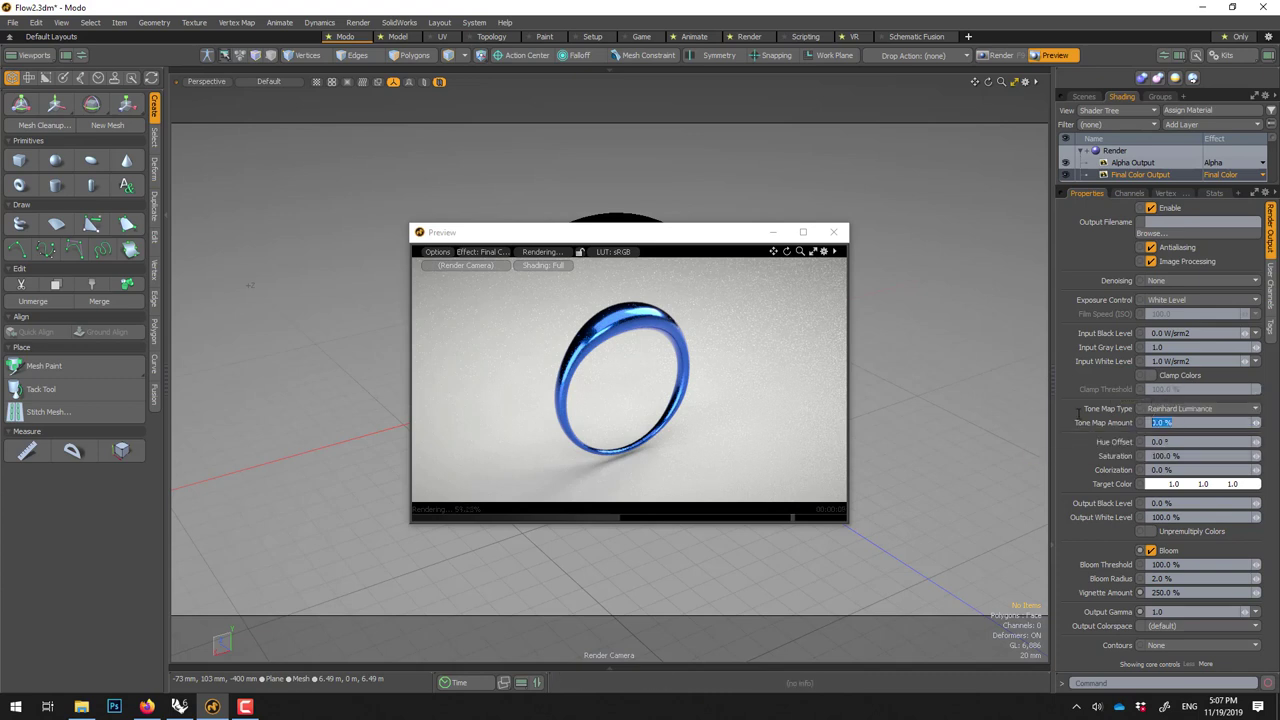
text(0)
key(Return)
text(20)
key(Return)
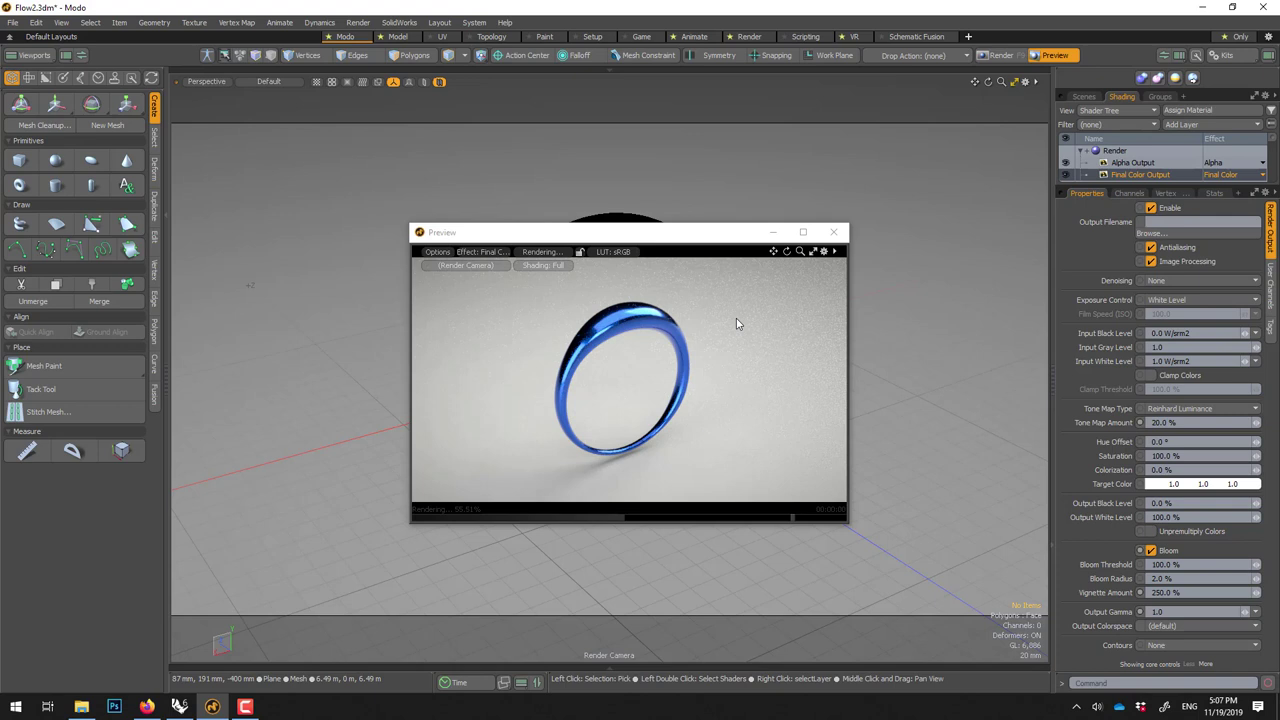
Close the preview and run a full Render > Render, viewed at 100% zoom.
click(831, 238)
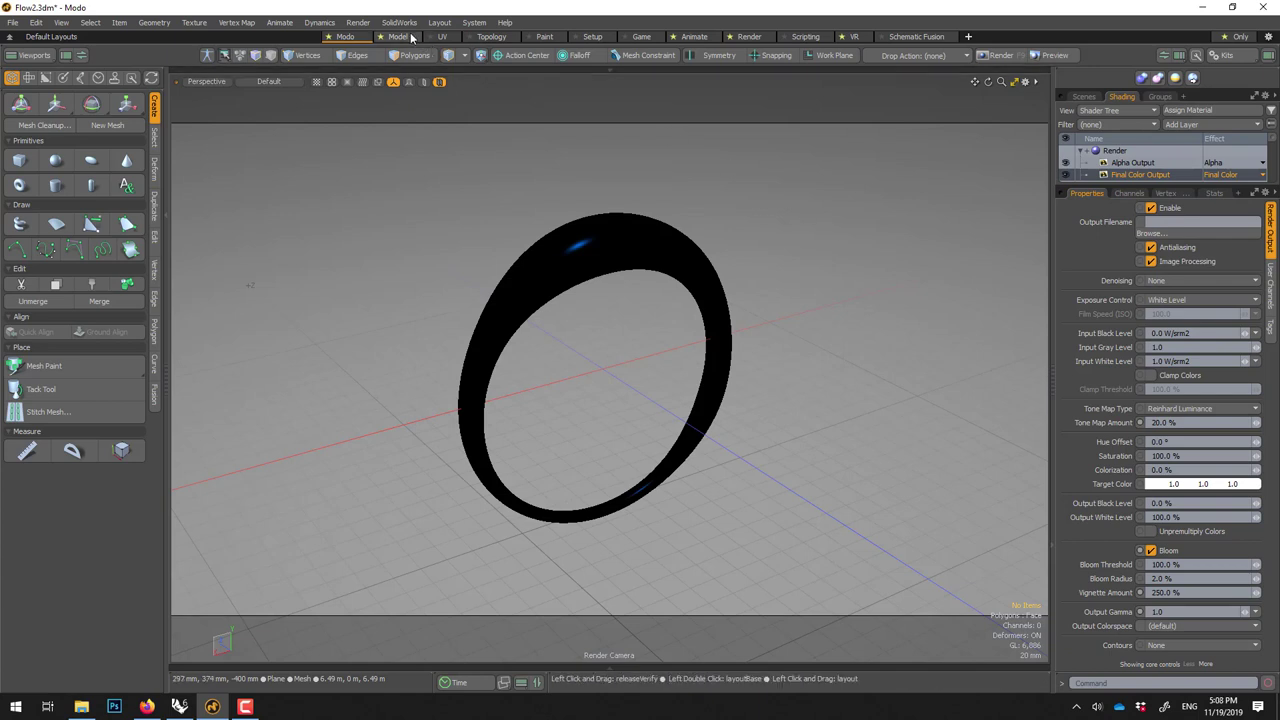
click(372, 24)
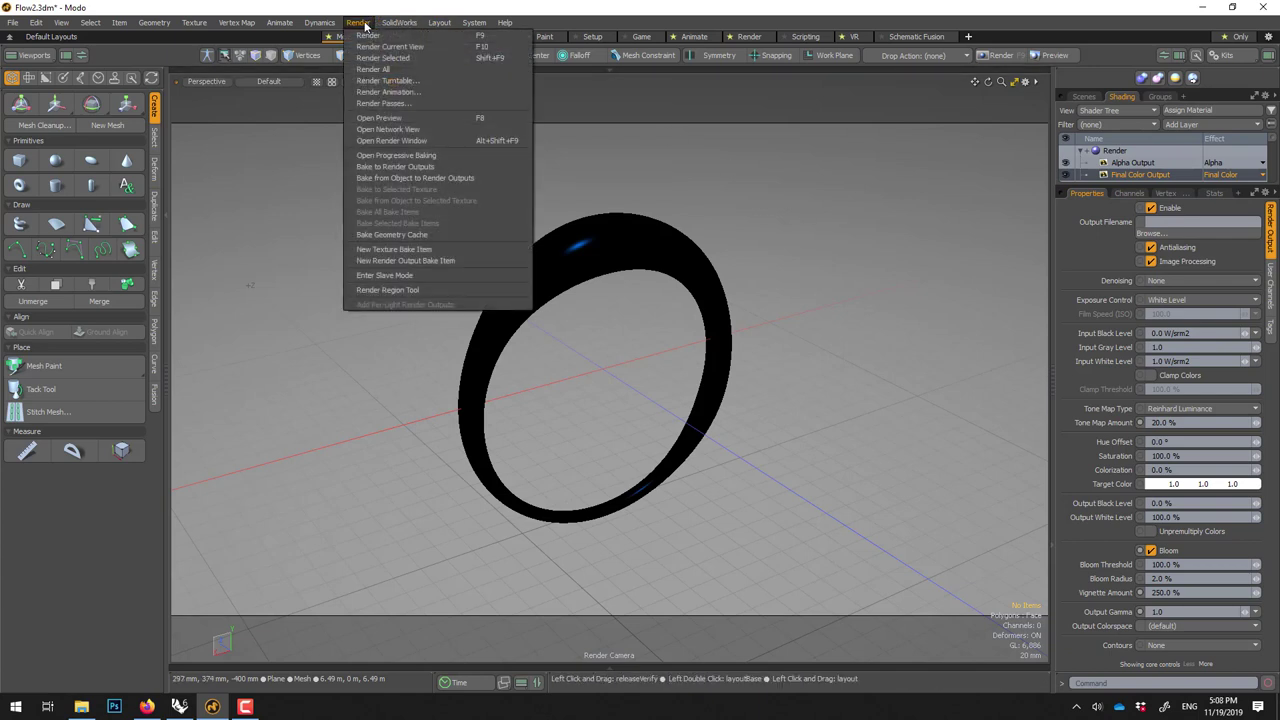
click(370, 37)
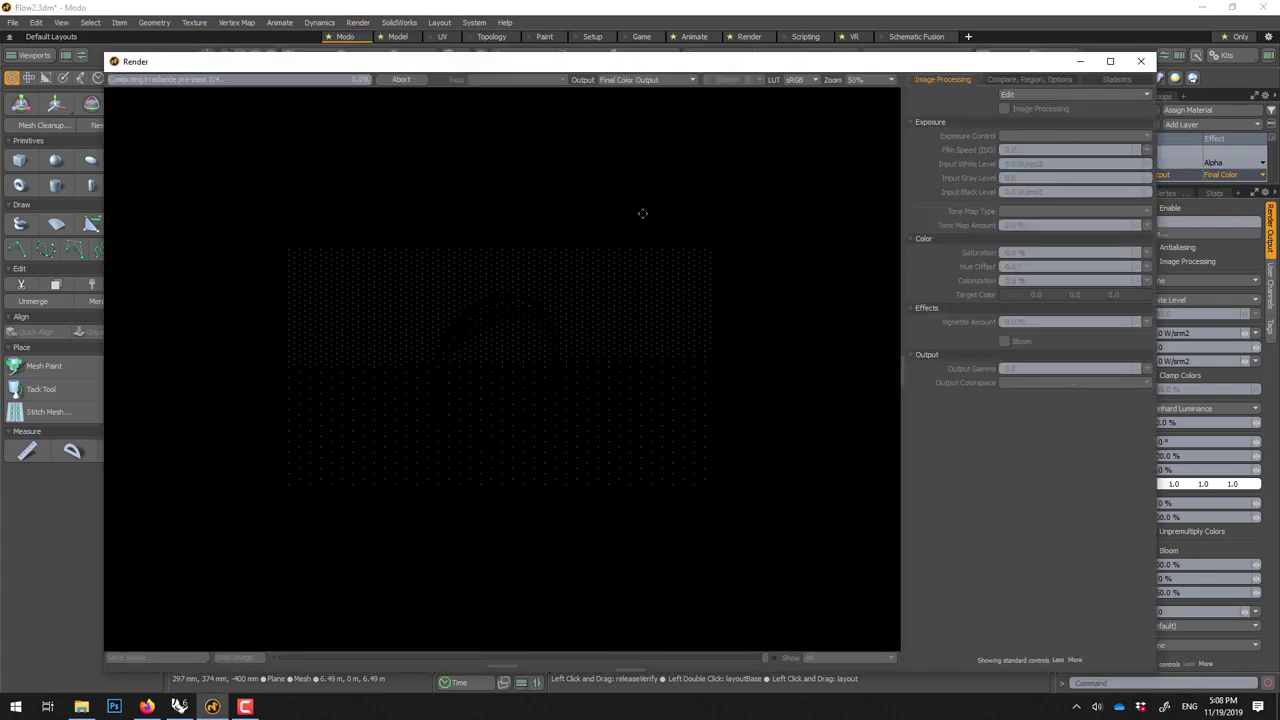
click(873, 80)
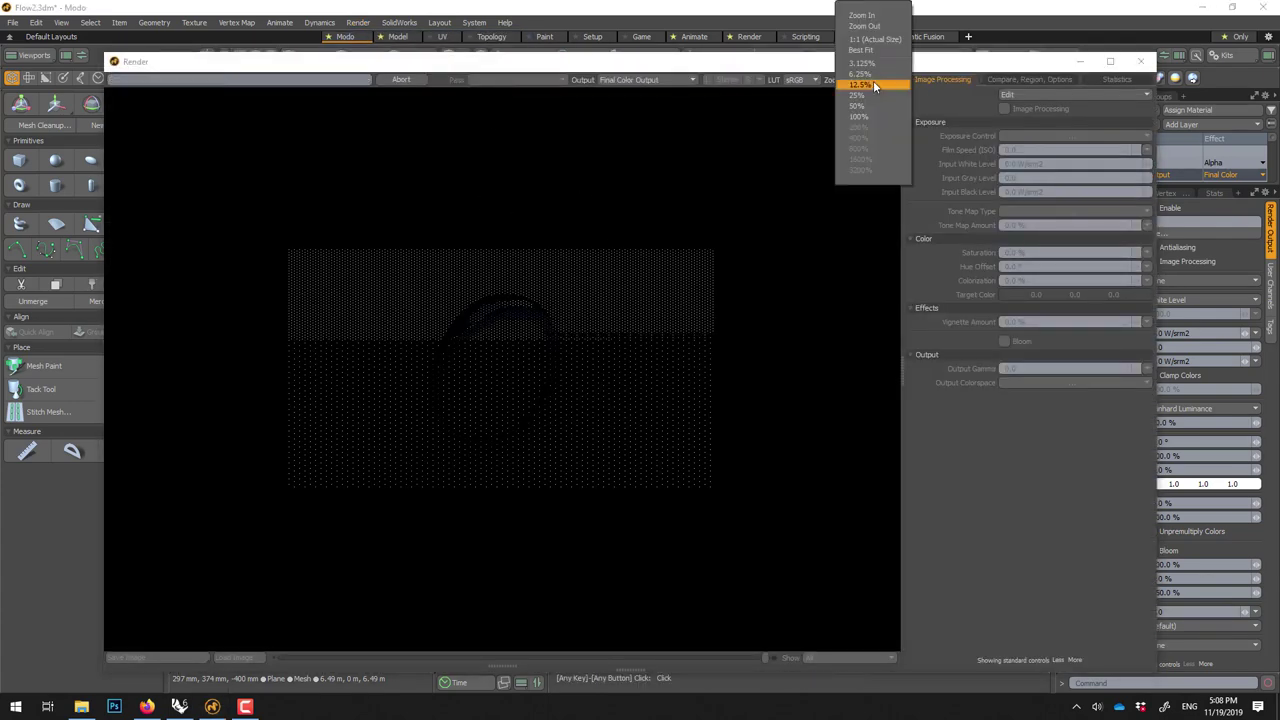
click(872, 117)
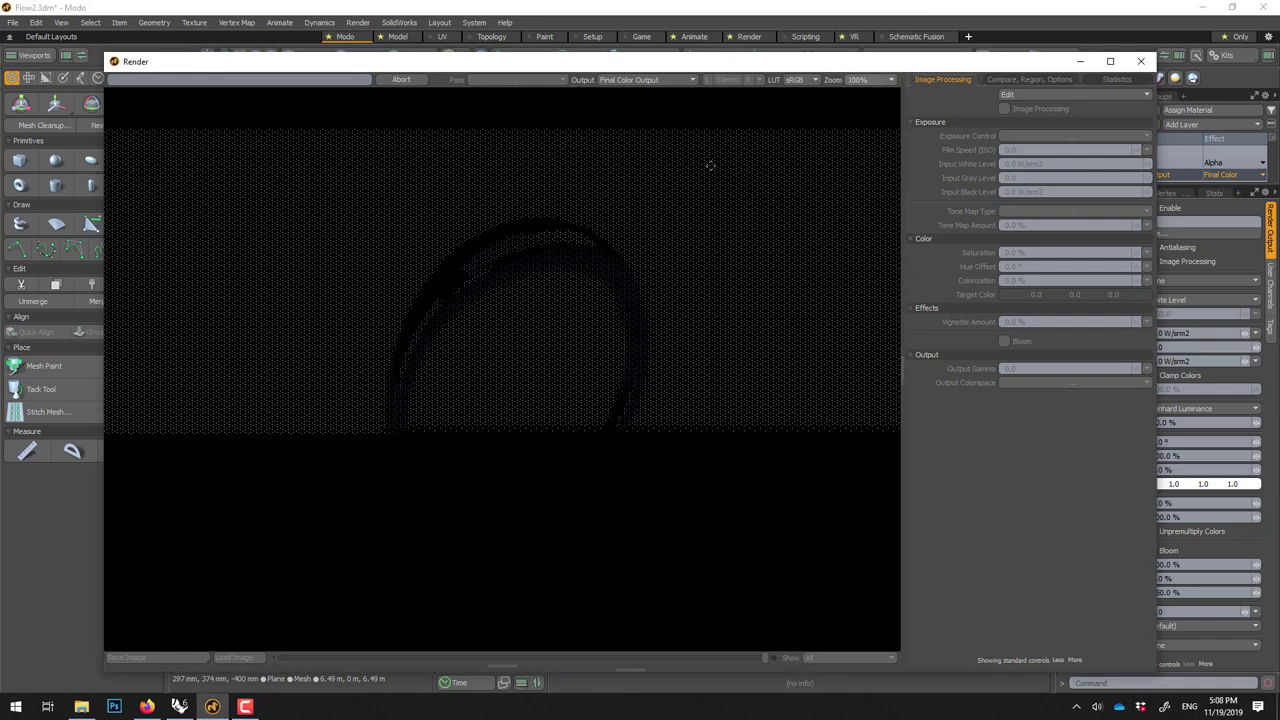
click(245, 706)
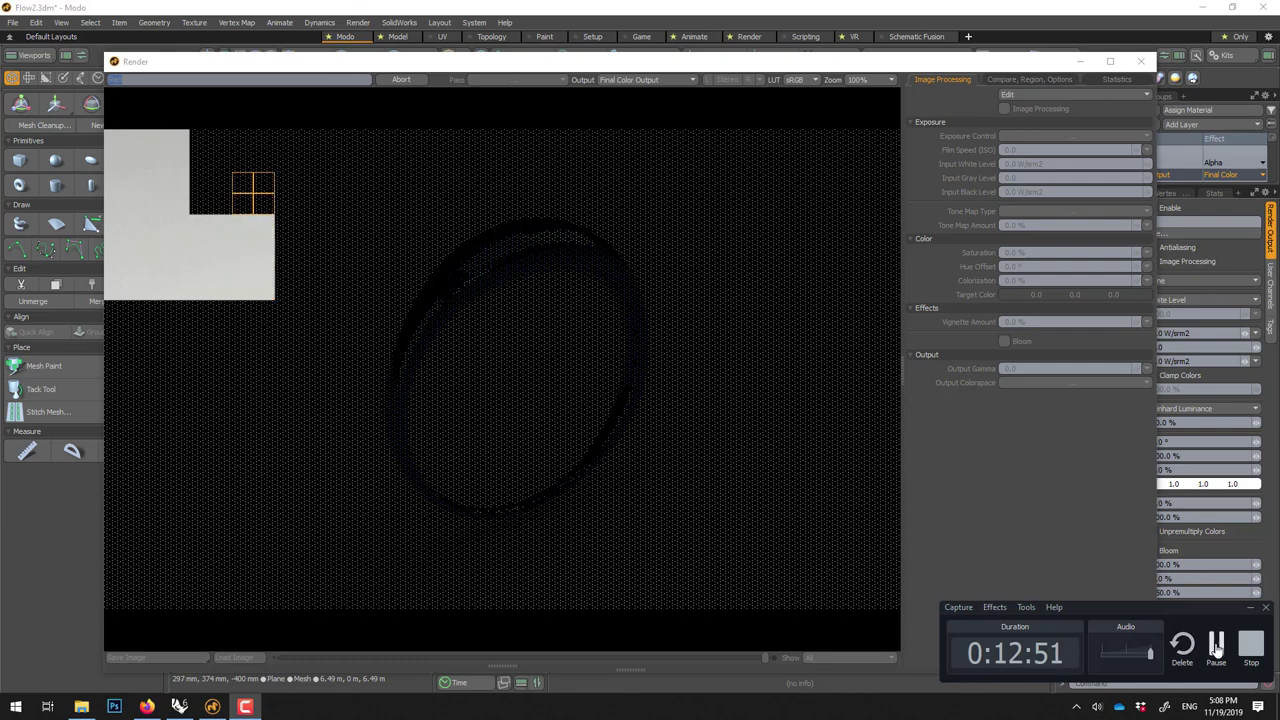
click(1216, 645)
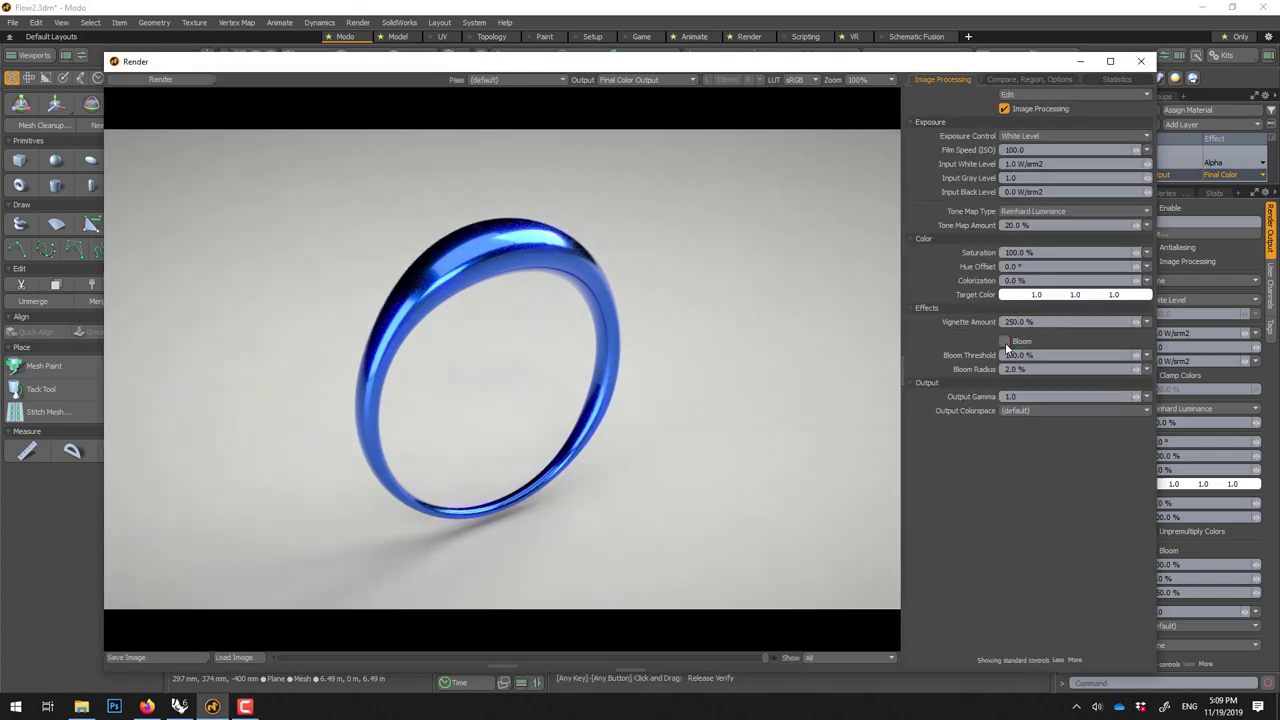
Enable Bloom on the ring render with a 90% Bloom Threshold.
click(1005, 342)
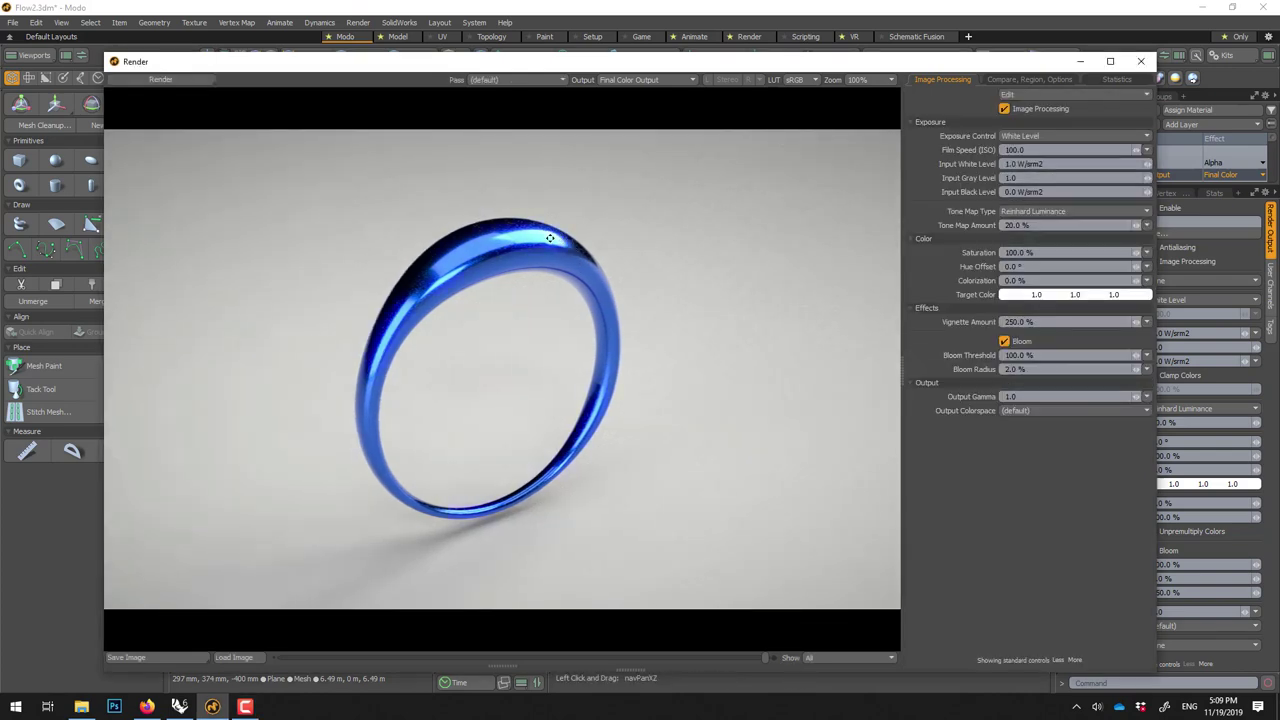
click(1058, 354)
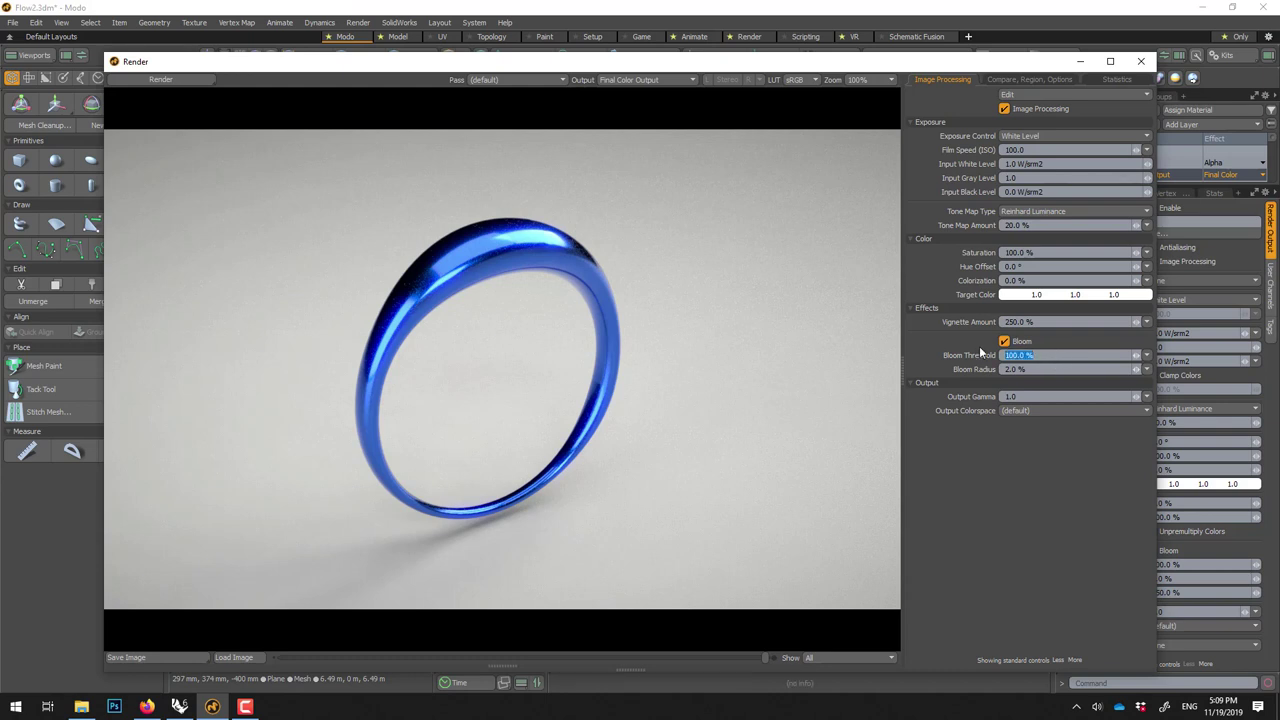
text(8)
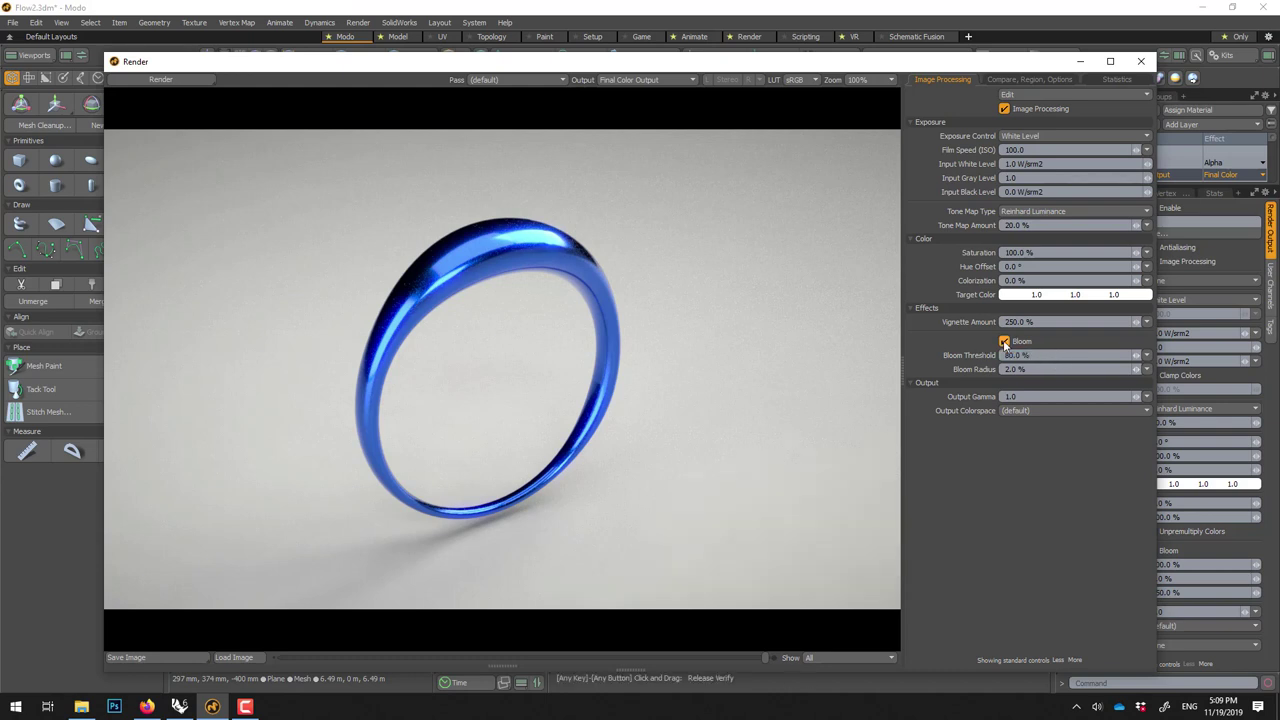
click(1004, 342)
click(1004, 341)
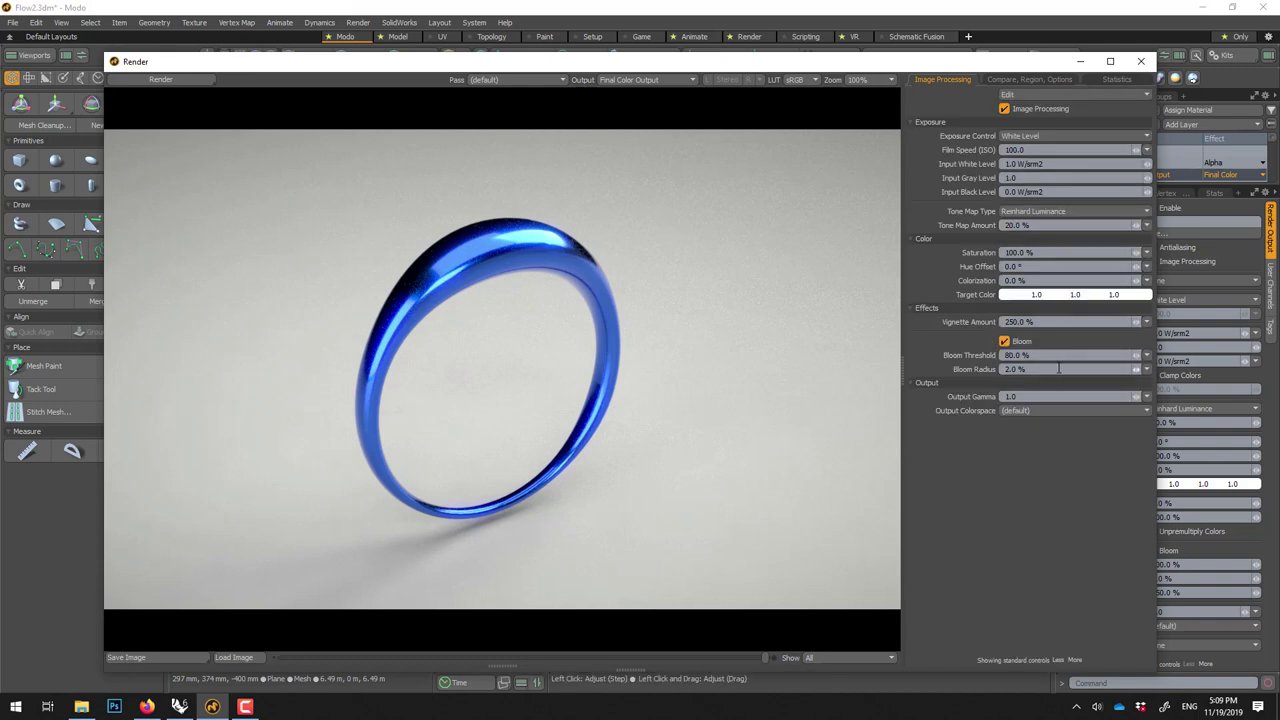
click(1043, 355)
text(90)
key(Return)
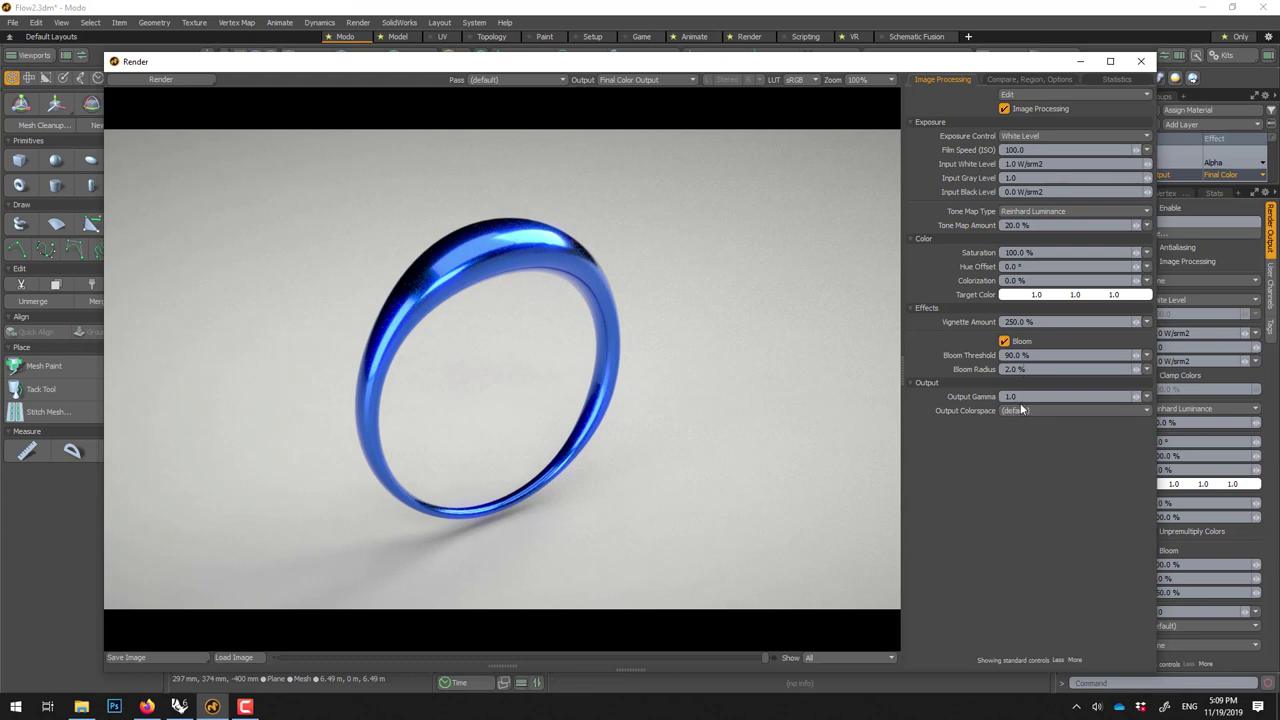
Leave the output colorspace at its default and close the Render window.
click(1022, 410)
click(1012, 418)
click(1141, 61)
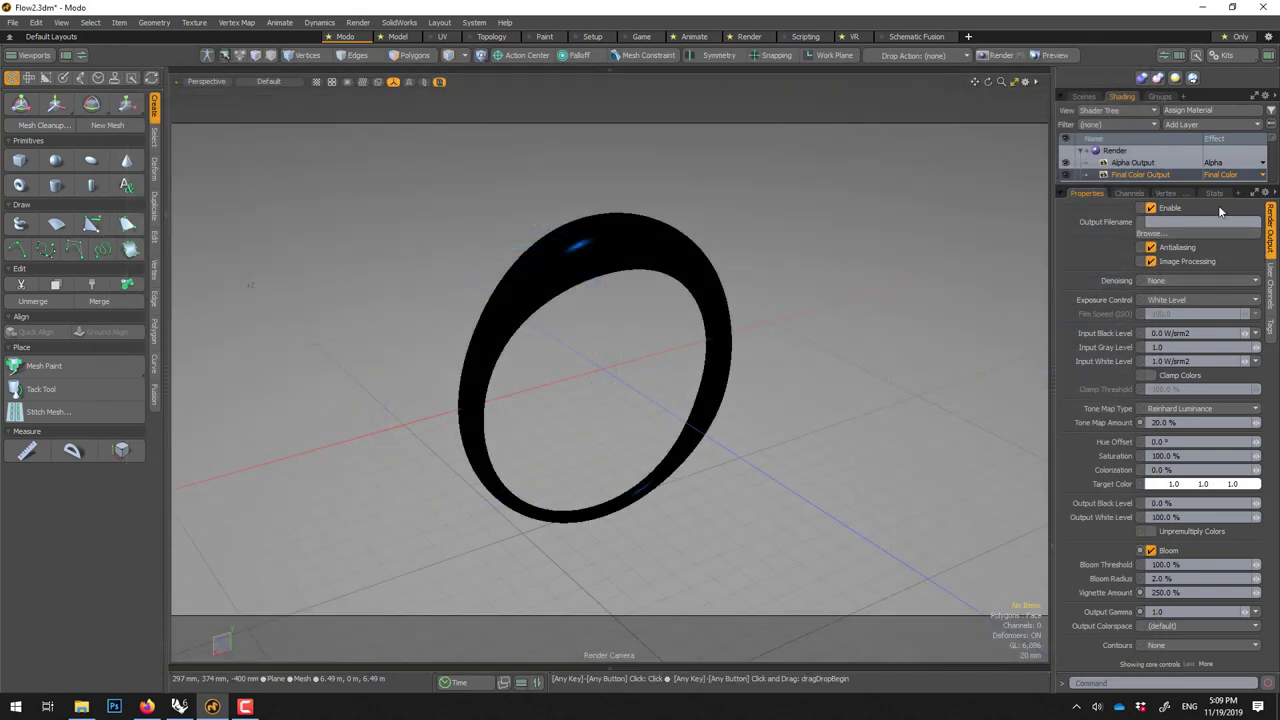
Set the render frame's resolution unit to inches and antialiasing to 16 samples per pixel.
click(1114, 150)
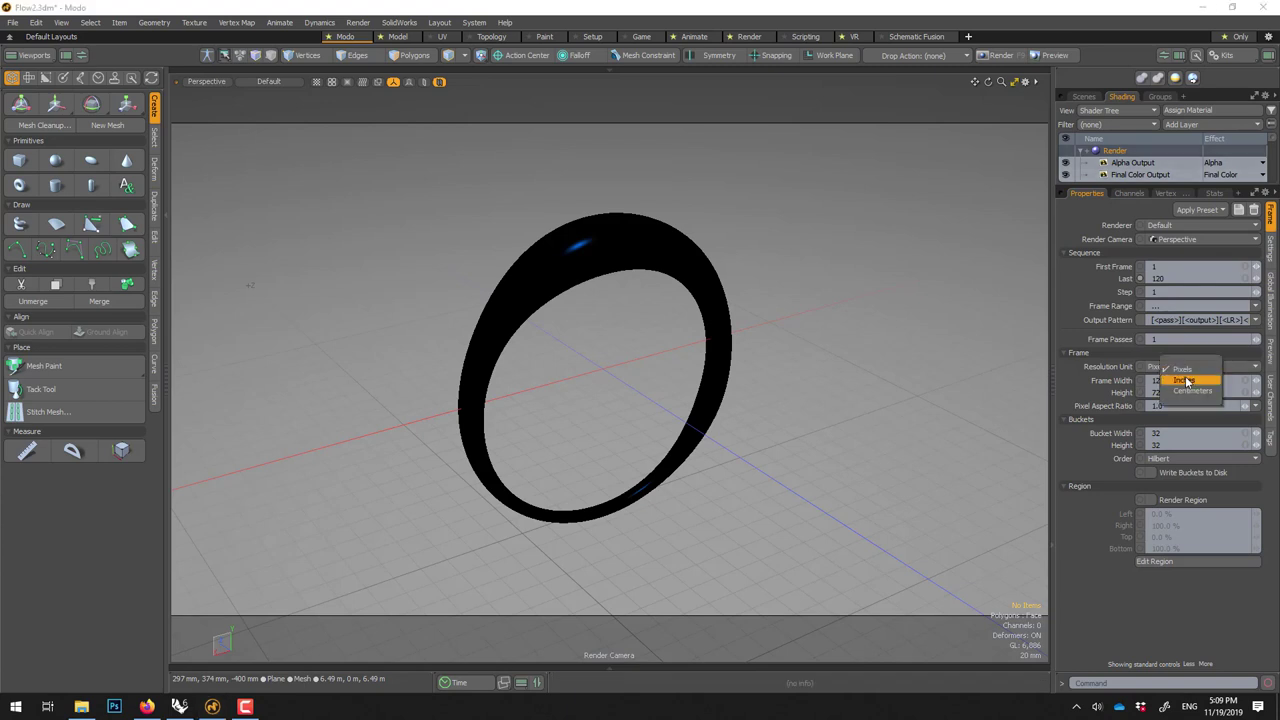
click(1176, 366)
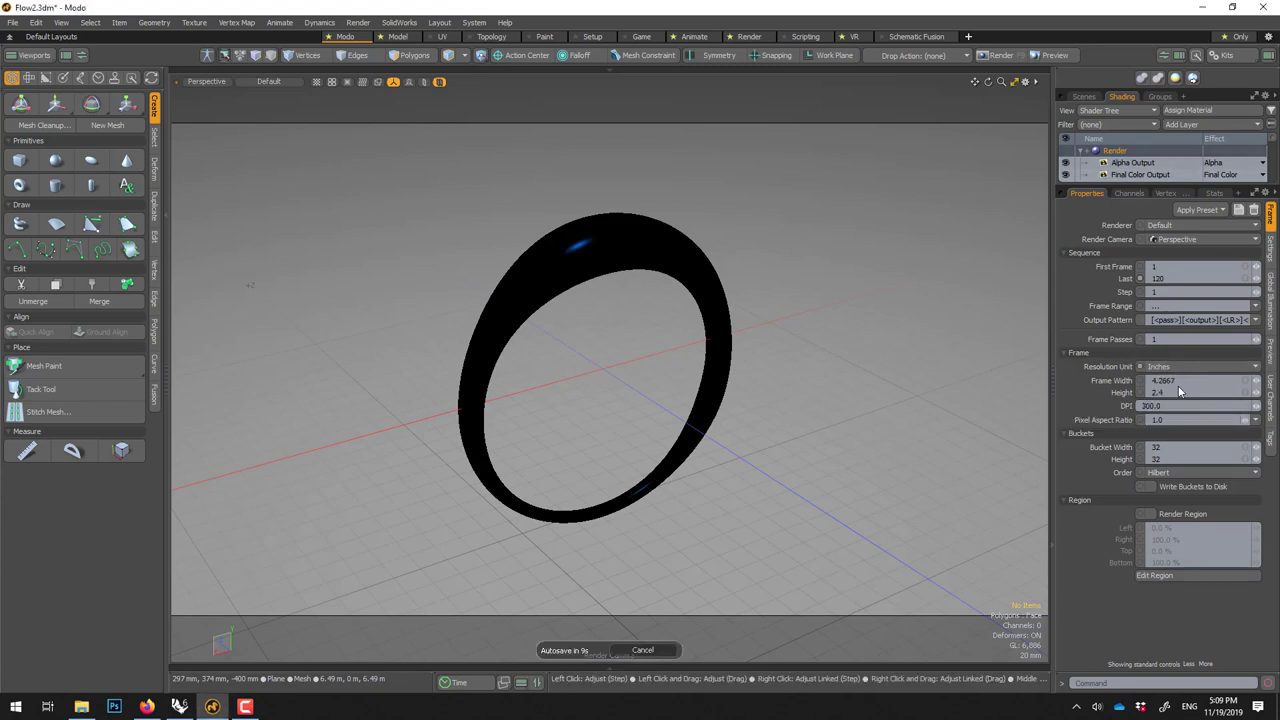
click(1270, 250)
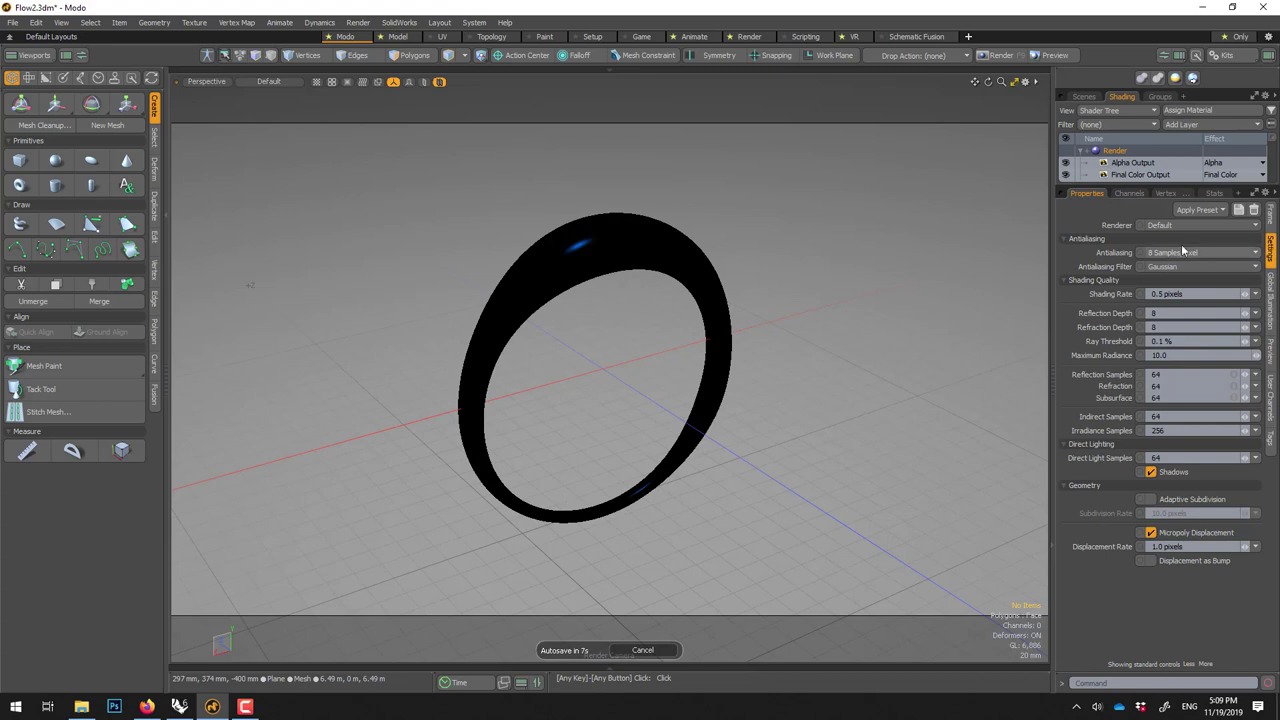
click(1178, 252)
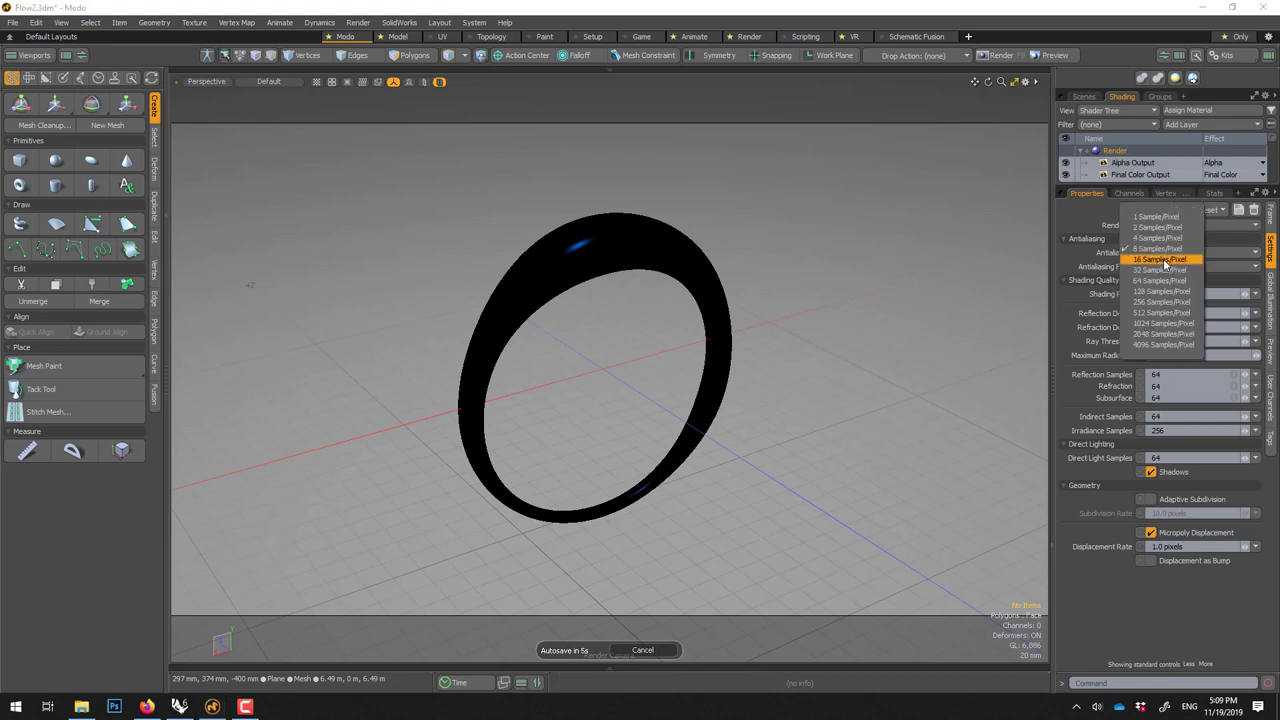
click(1165, 260)
click(1164, 258)
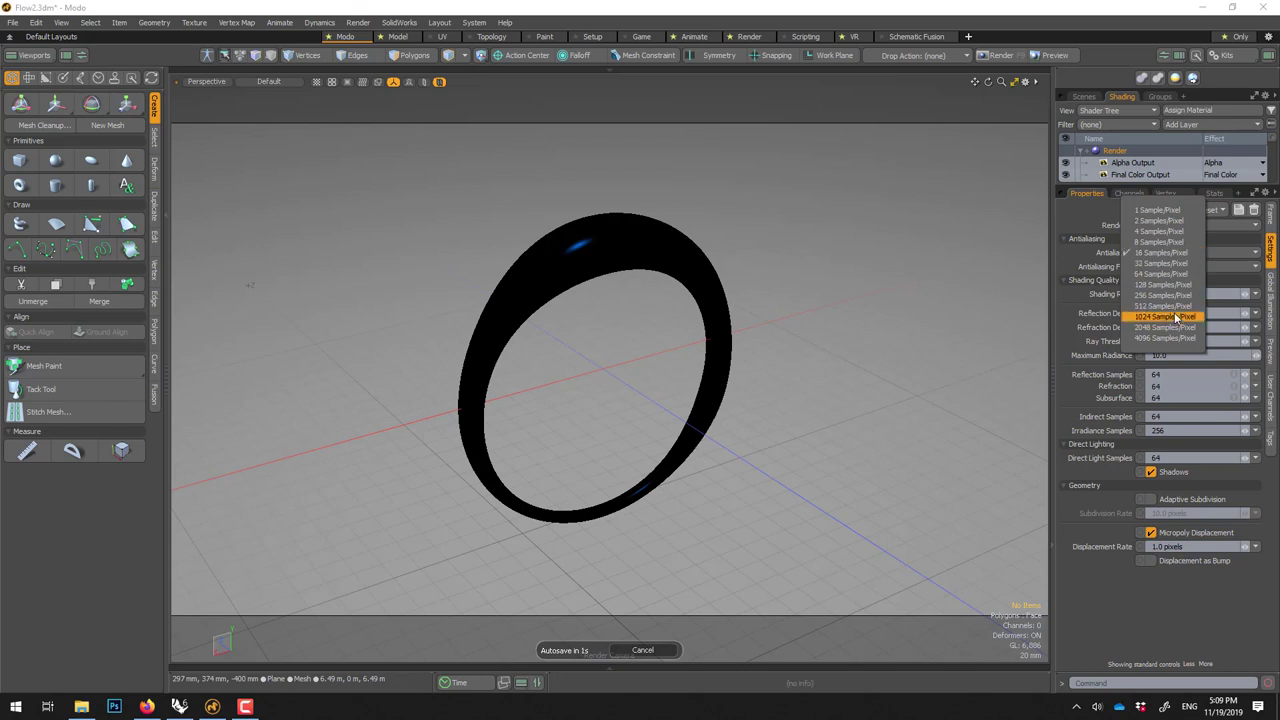
click(1165, 255)
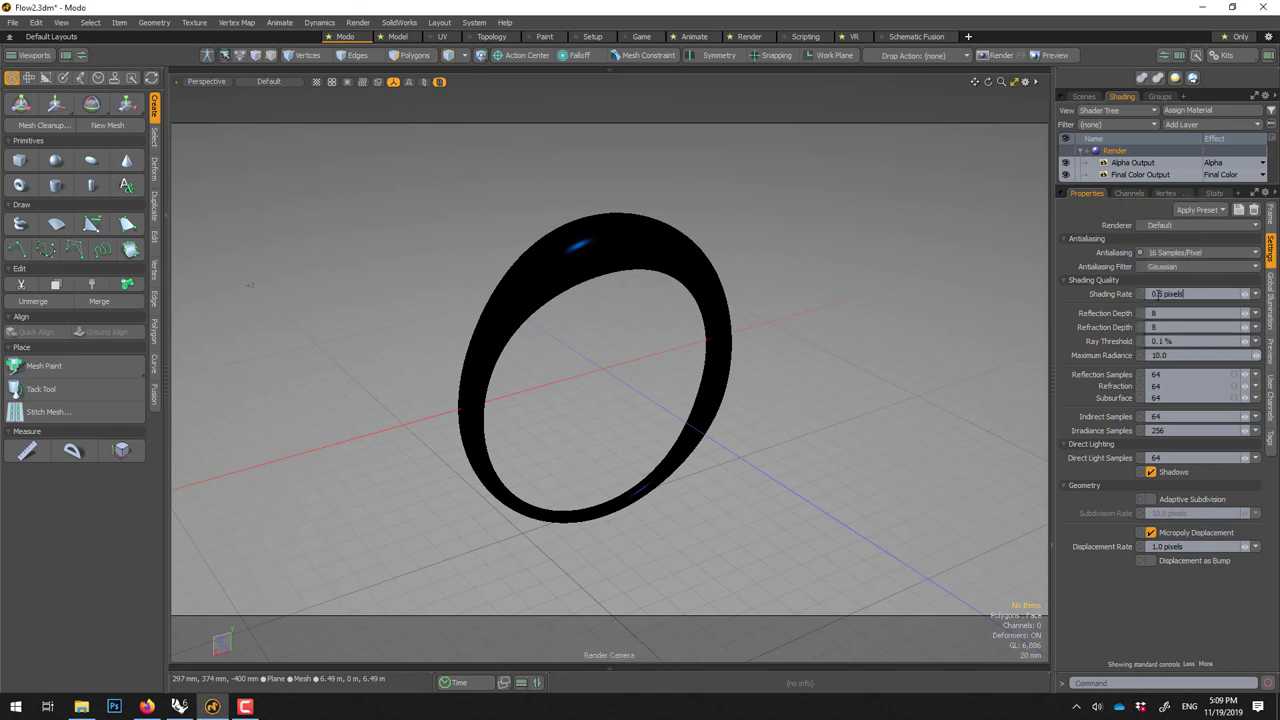
Set Shading Rate to 0.2 and Reflection and Direct Light Samples to 256.
click(1179, 293)
text(0.2)
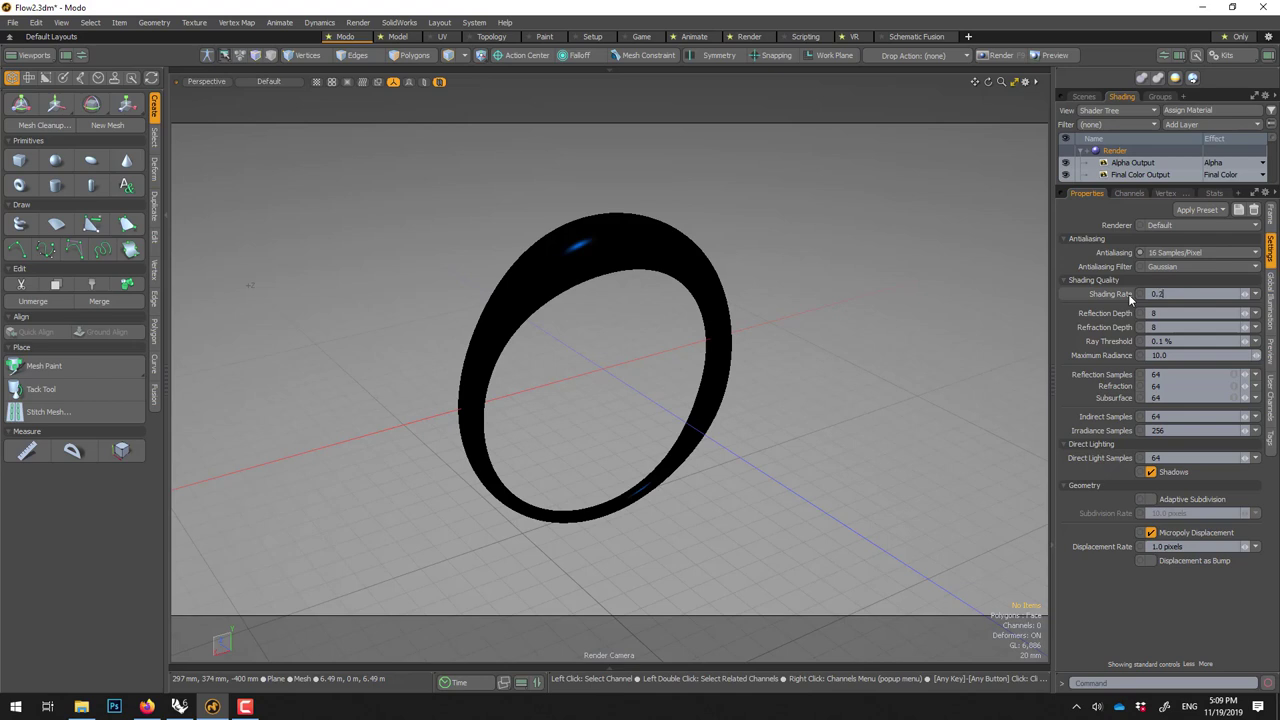
key(Return)
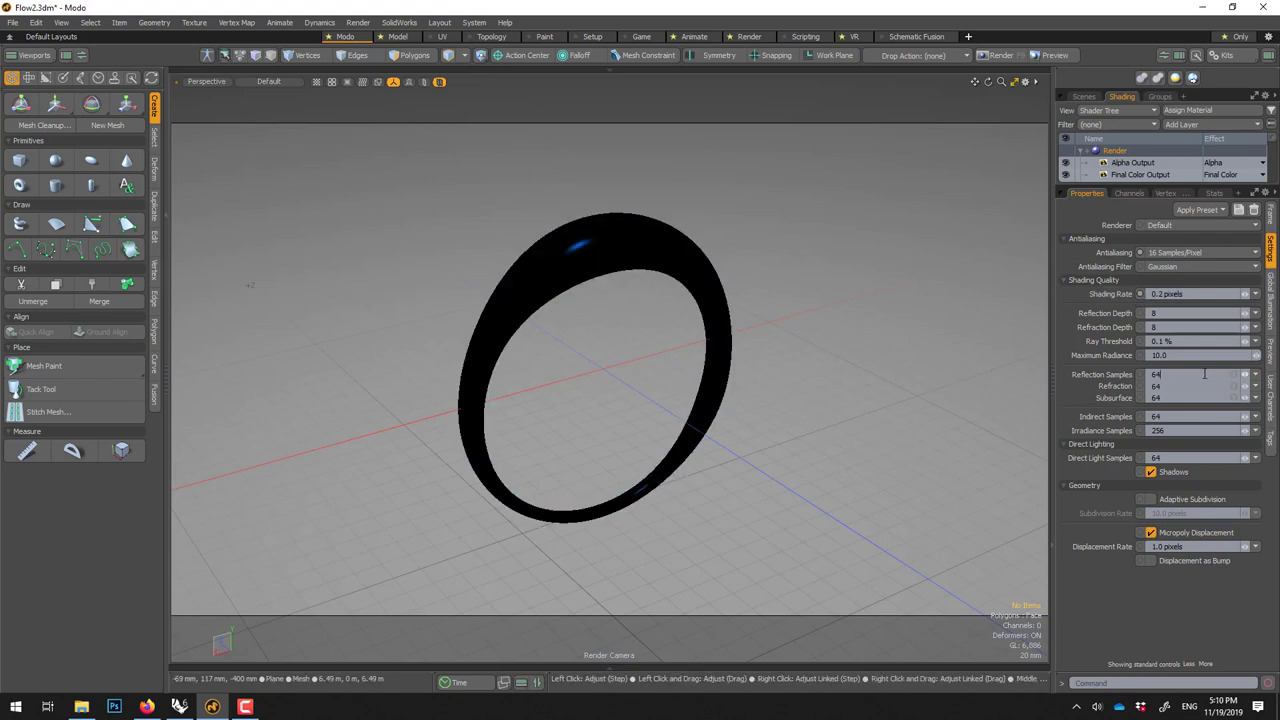
double_click(1157, 380)
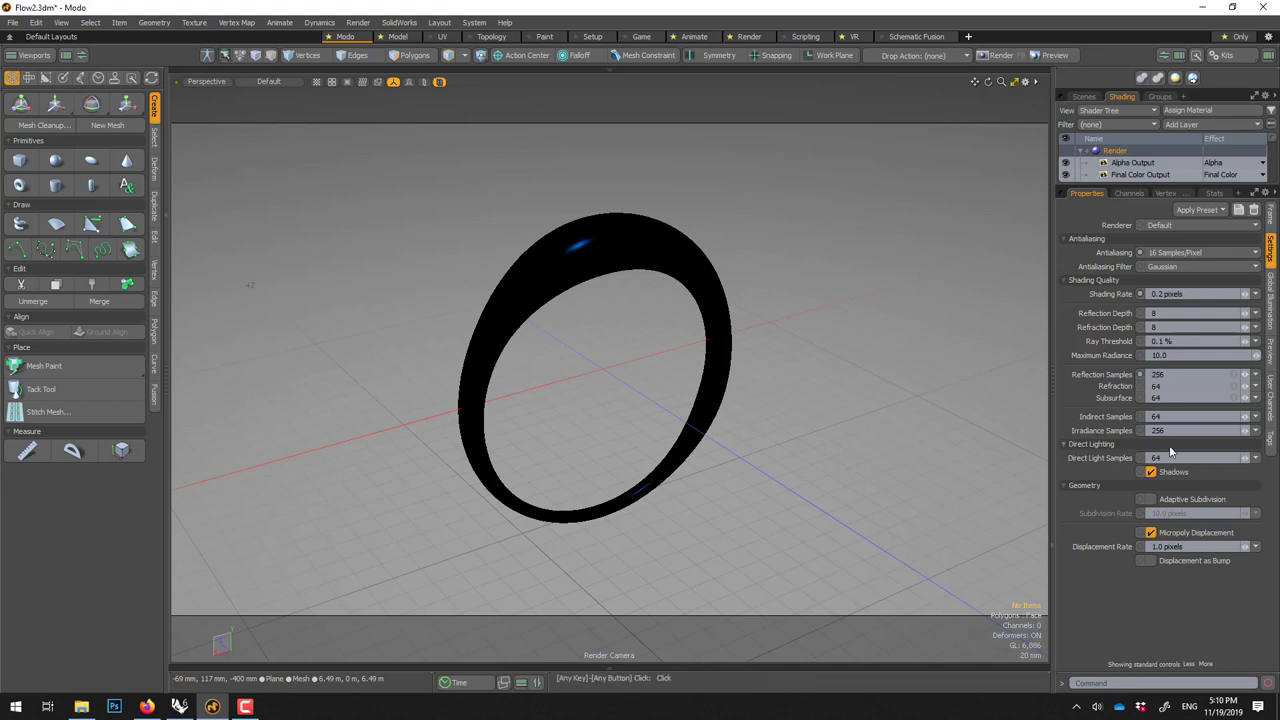
double_click(1155, 457)
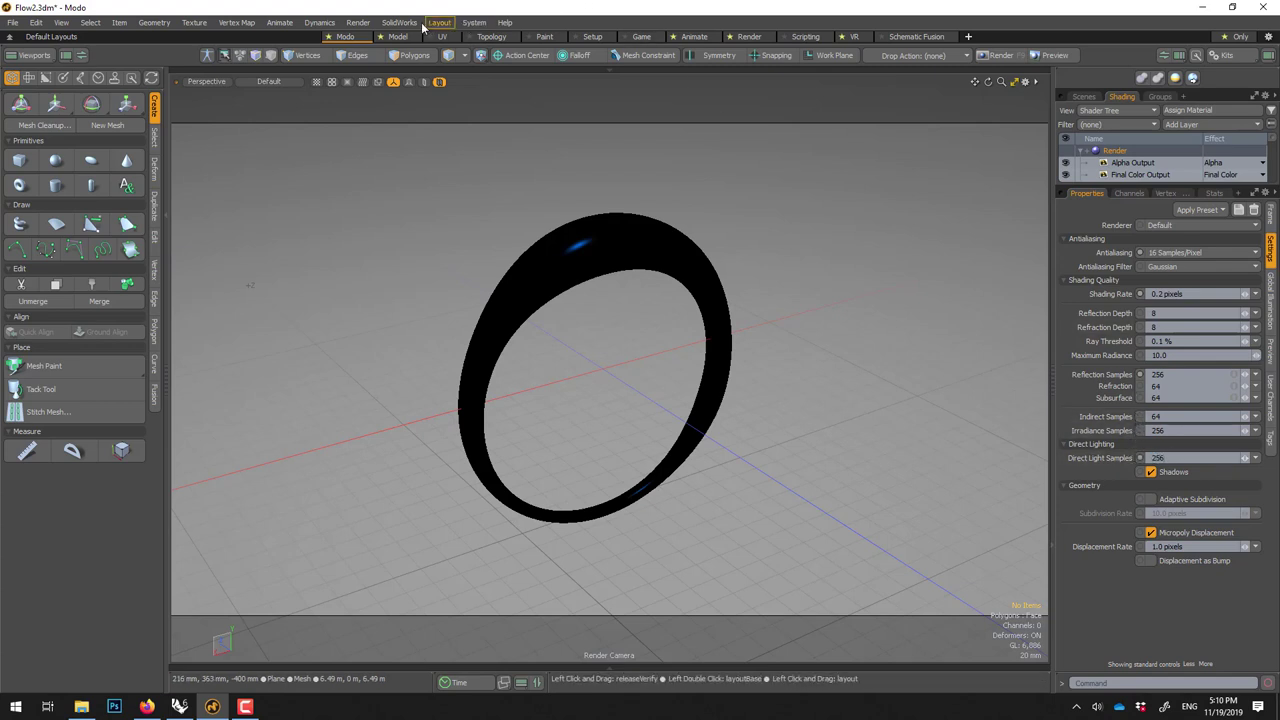
Launch the high-quality ring render and bring up the Flow.jpg reference in Photos.
click(358, 22)
click(369, 36)
click(244, 706)
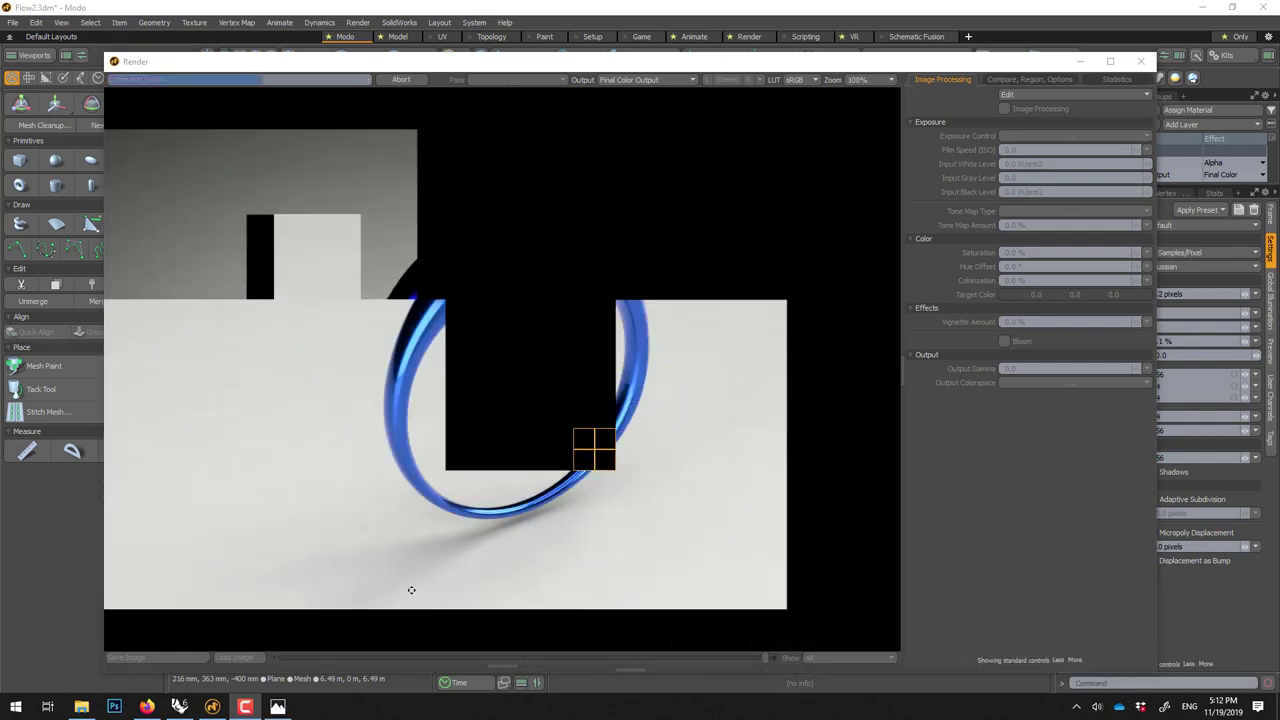
click(277, 706)
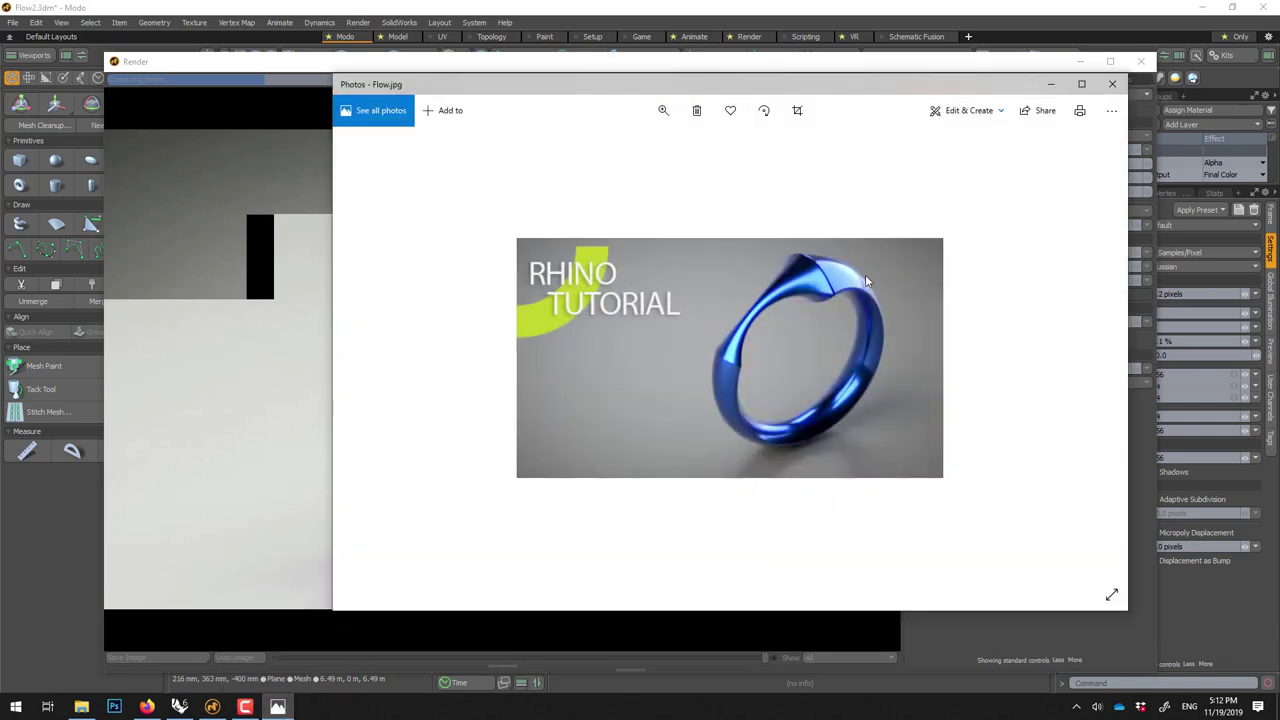